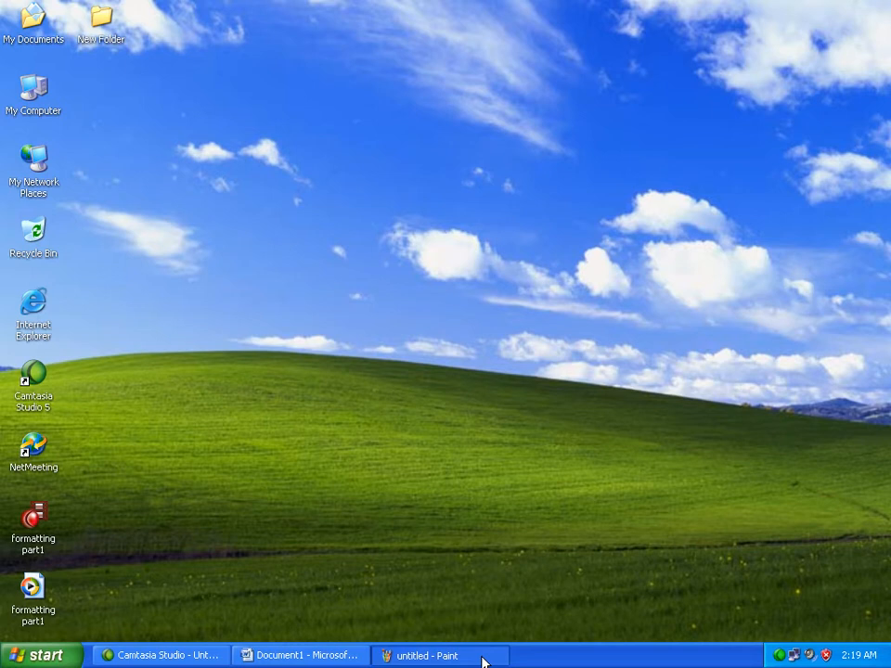
Step: Open Remote Desktop Connection on the local computer
key(super)
key(r)
key(Up)
key(Up)
key(Up)
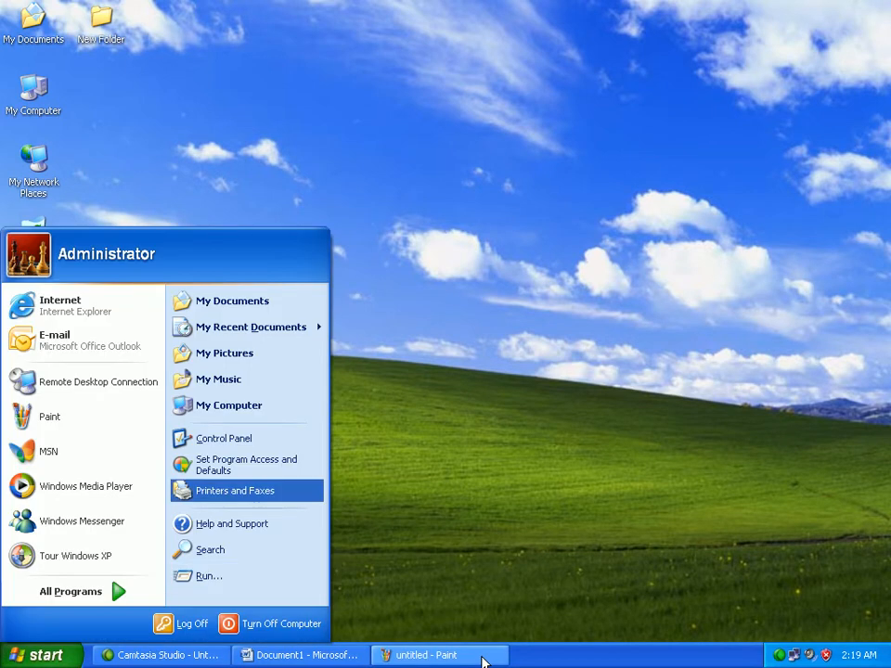
key(Left)
key(Up)
key(Up)
key(Up)
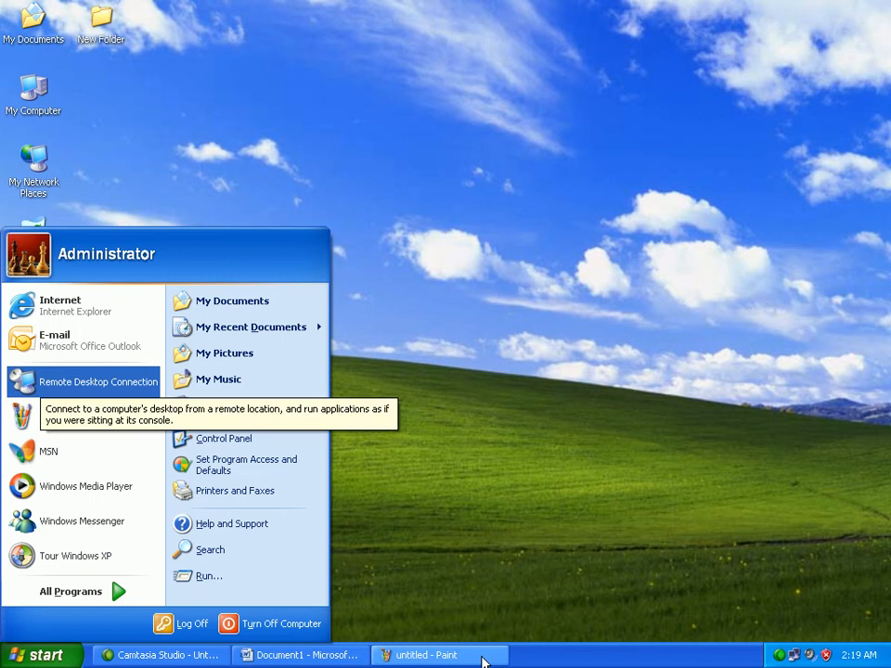
key(Return)
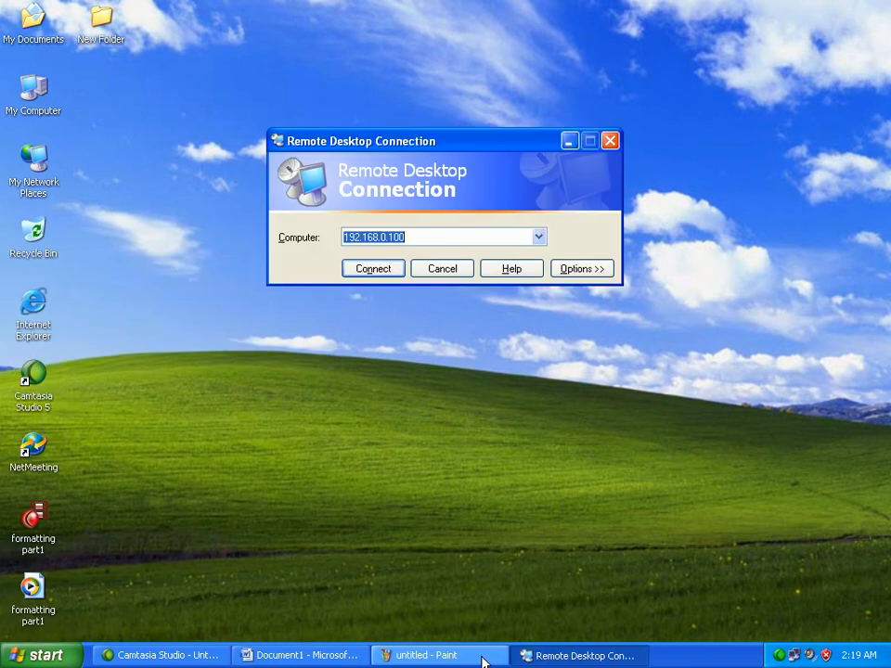
Step: Connect to the remote computer 192.168.0.100, retrying after dismissing the connection error
key(Return)
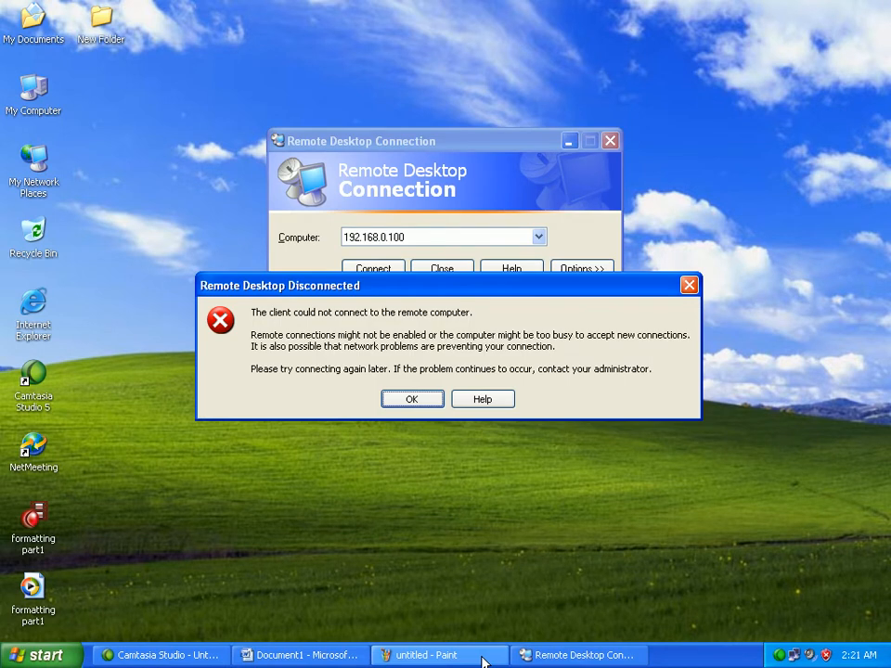
key(Return)
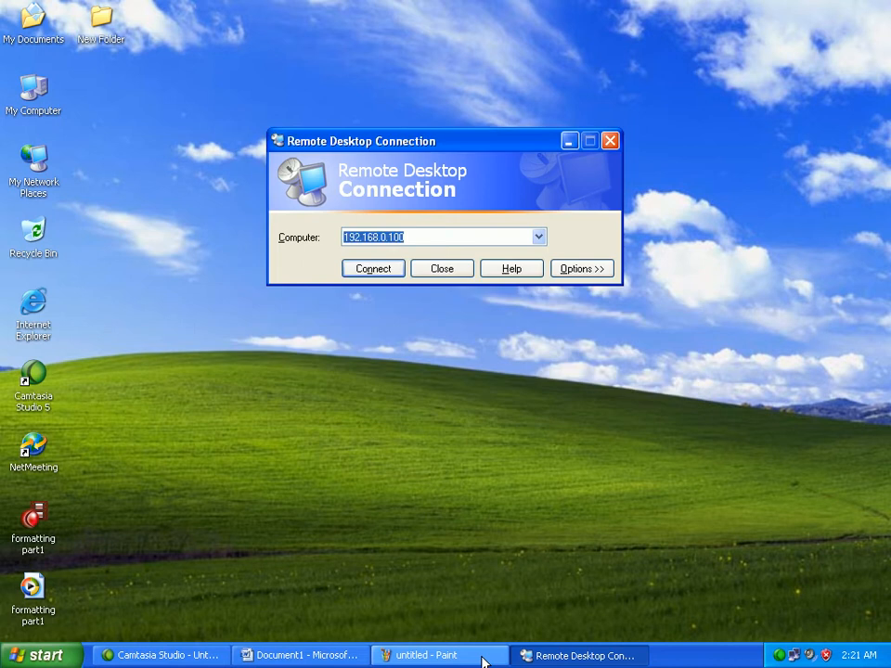
key(Return)
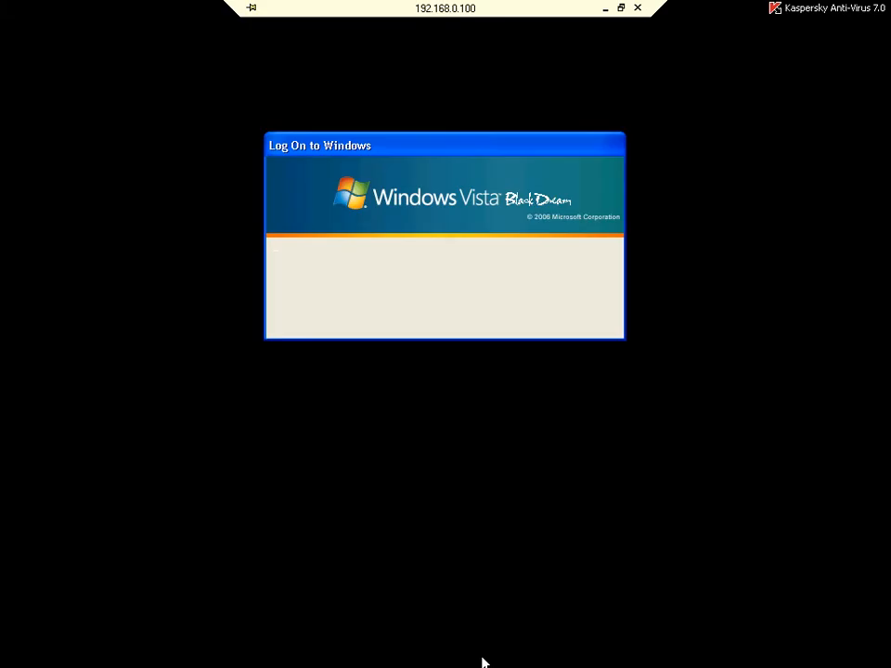
Step: Log on to the remote Windows computer as Administrator, clearing the first entry and entering the account password
text(****)
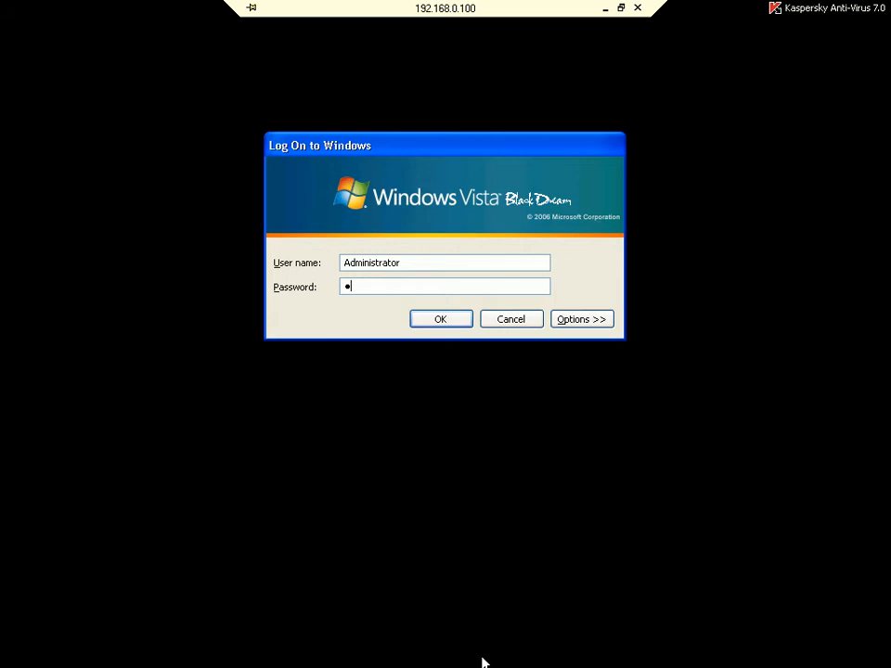
text(*)
key(BackSpace)
key(BackSpace)
key(BackSpace)
key(BackSpace)
key(BackSpace)
text(***************)
key(Return)
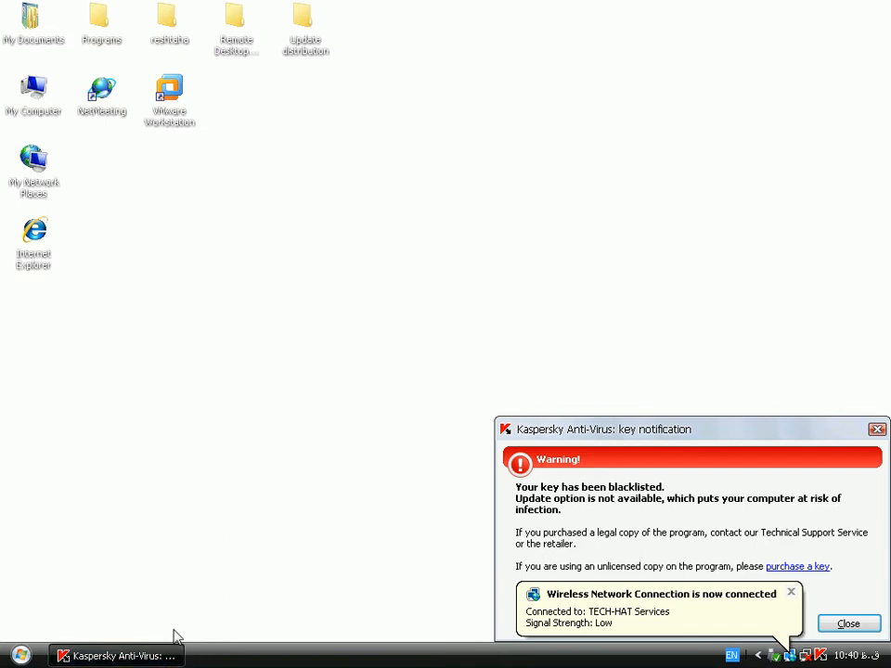
Step: Launch VMware Workstation on the remote desktop and power on the SEC-SERVER1 virtual machine
double_click(170, 113)
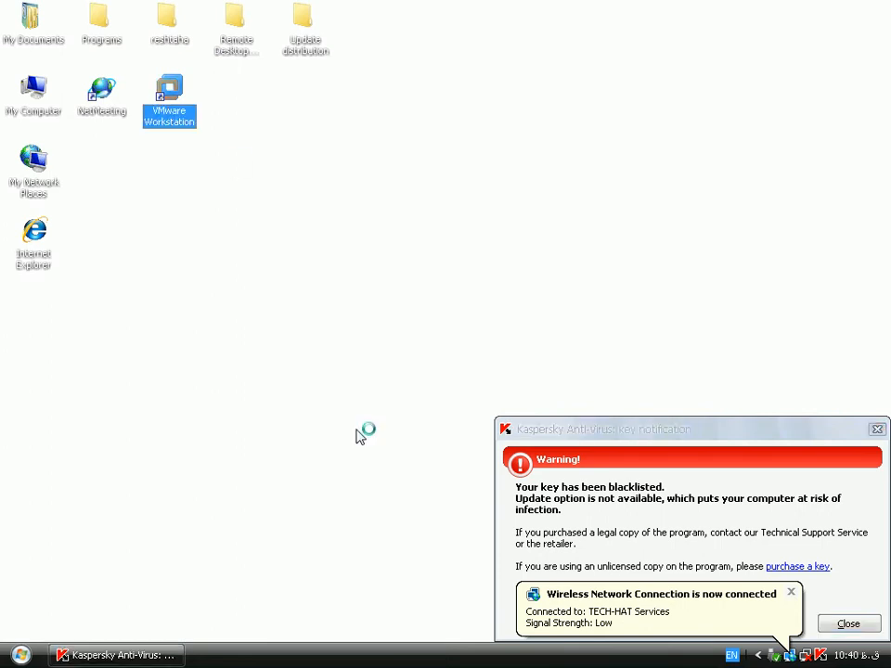
drag(519, 433, 618, 644)
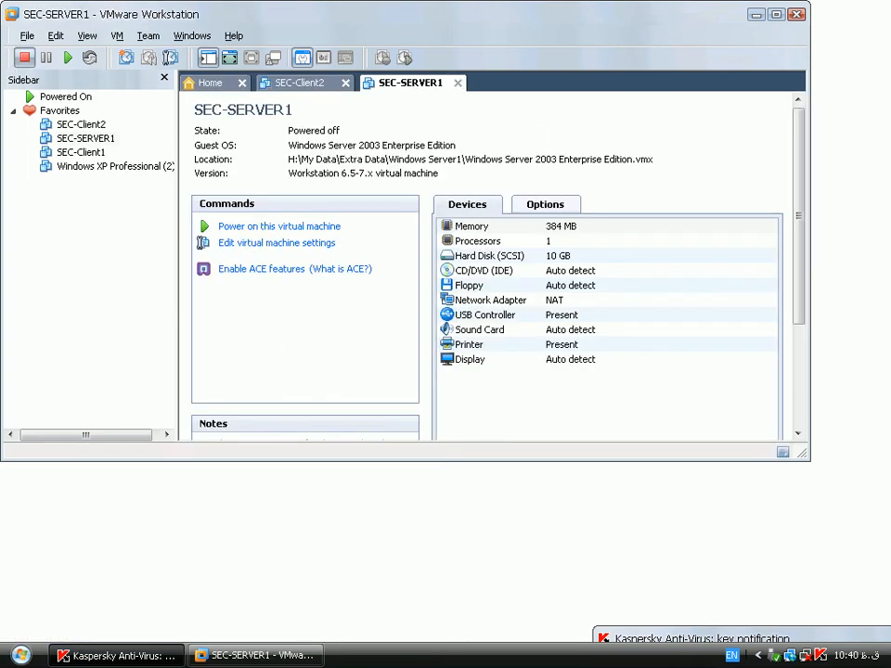
click(271, 228)
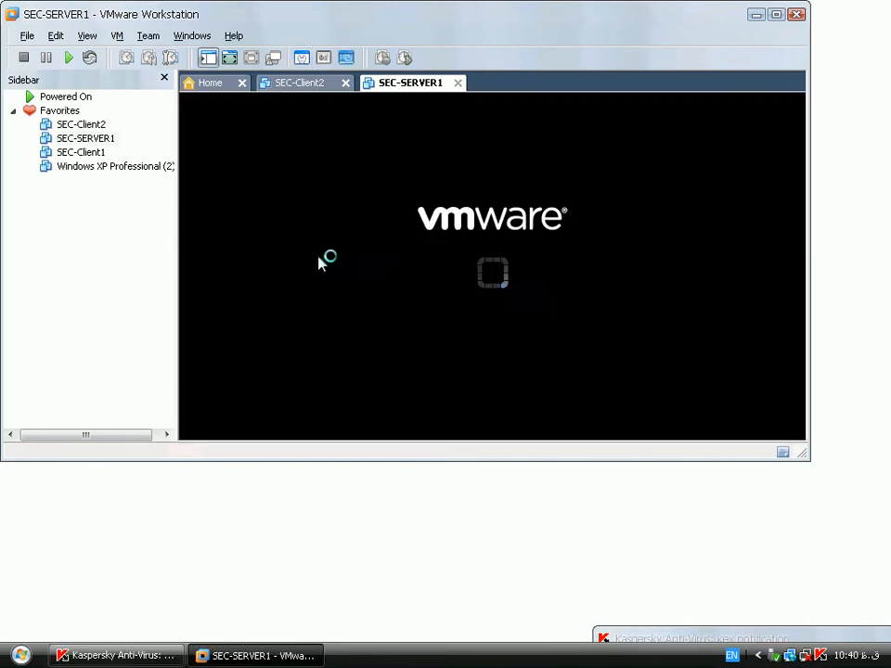
Step: Show the remote desktop windowed, maximize it again, and switch the SEC-SERVER1 virtual machine to full screen mode
double_click(479, 8)
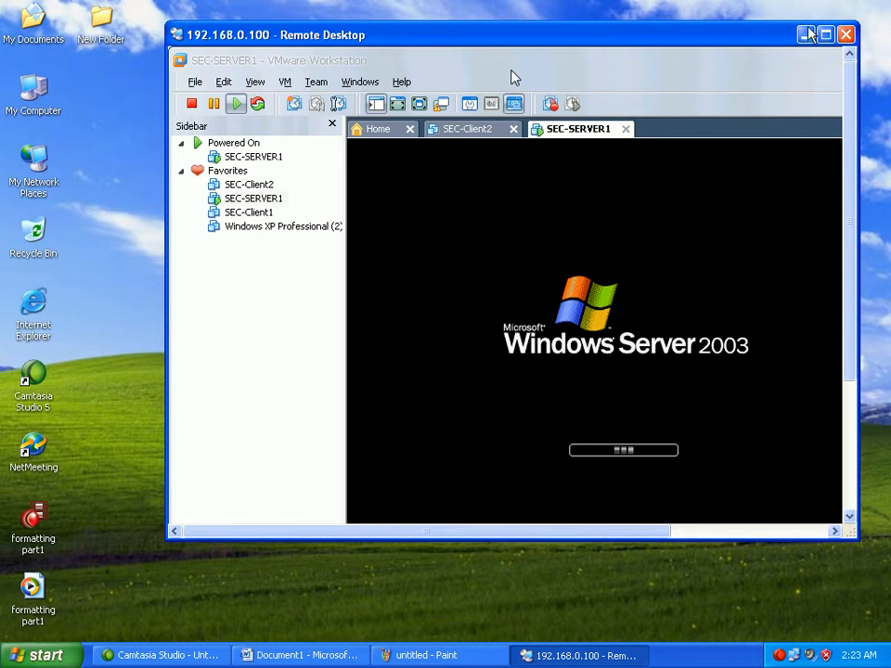
double_click(676, 34)
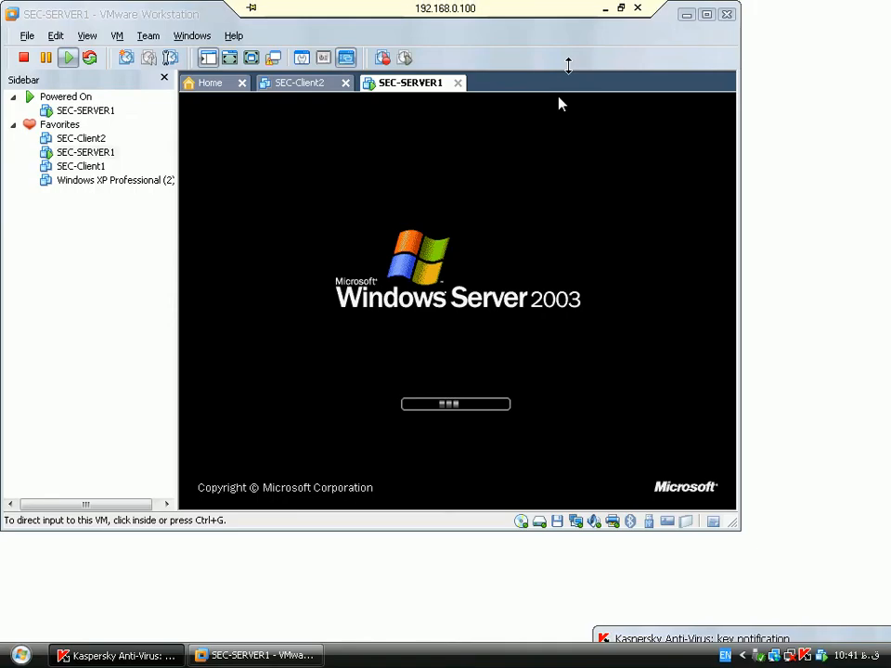
click(250, 58)
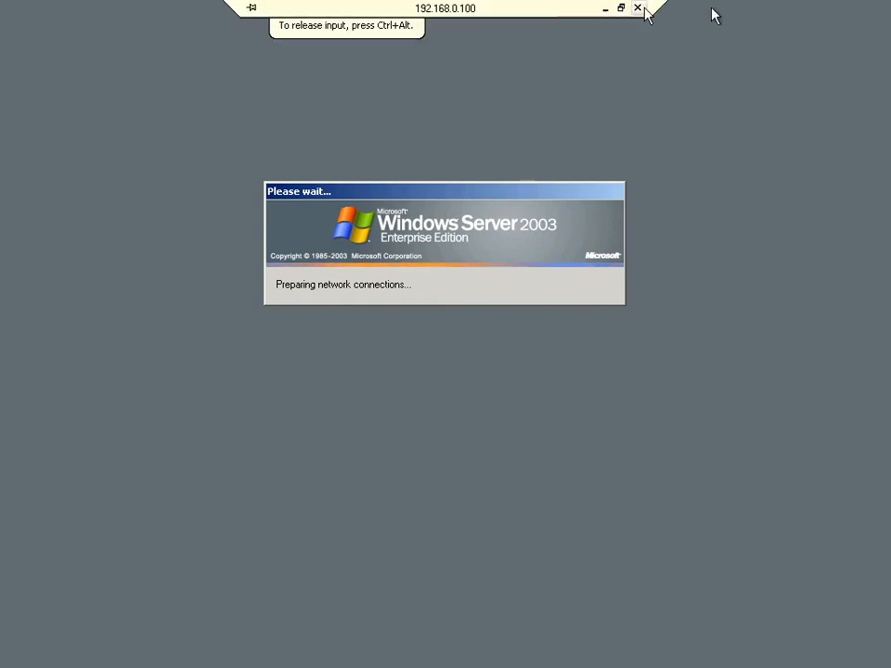
Step: Take SEC-SERVER1 out of full screen mode while keeping the remote desktop session maximized
double_click(563, 5)
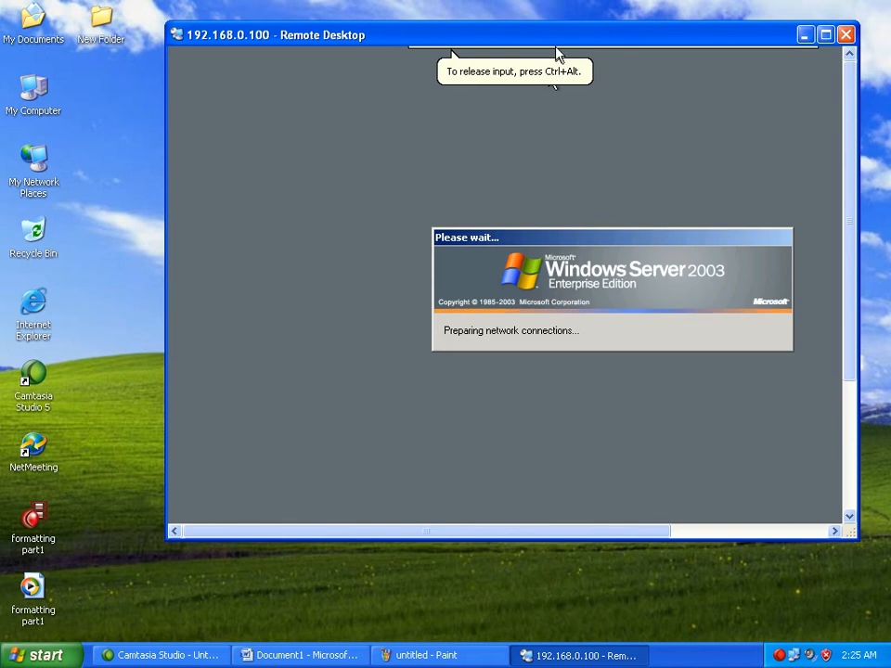
mouse_move(557, 54)
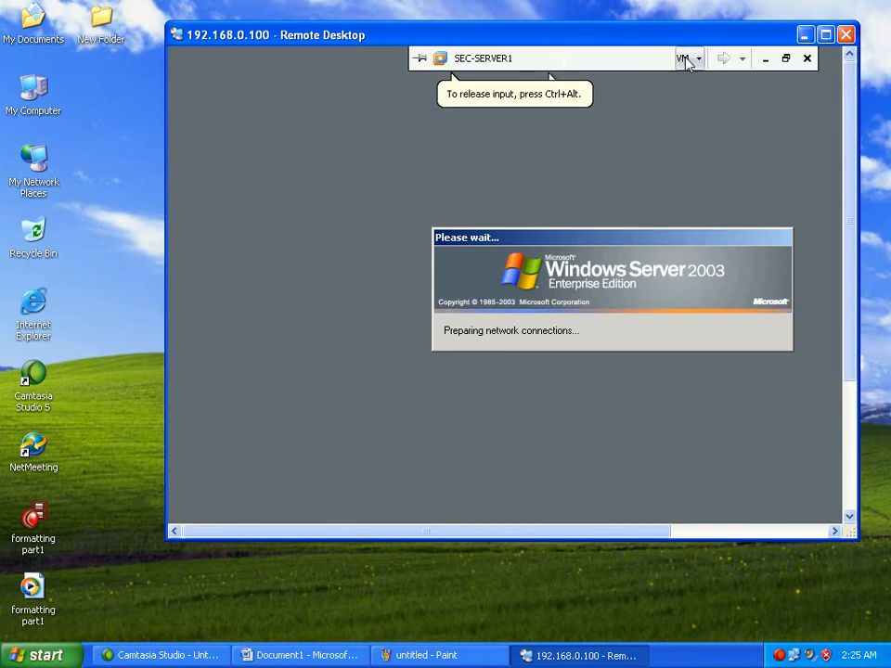
click(785, 58)
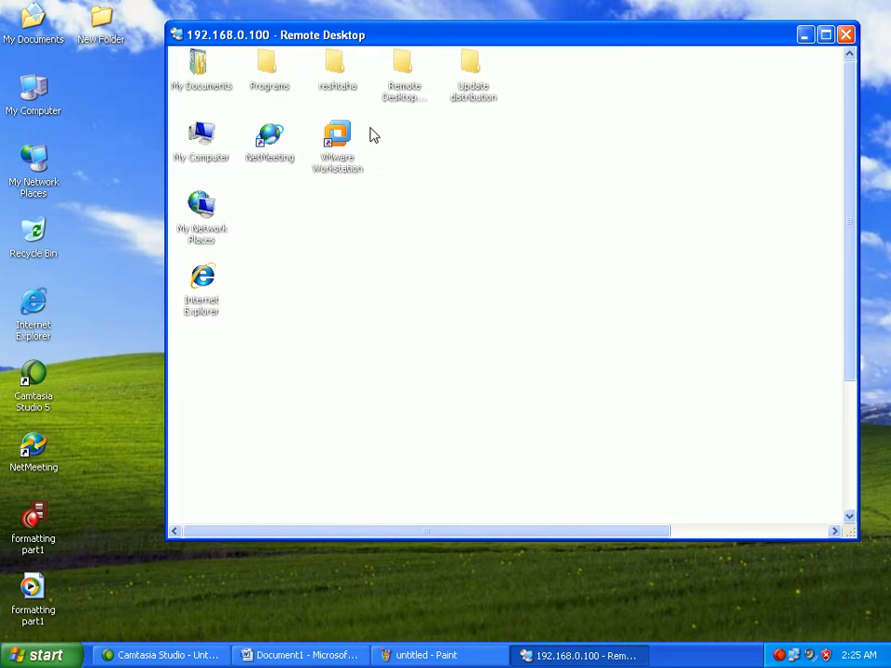
double_click(483, 35)
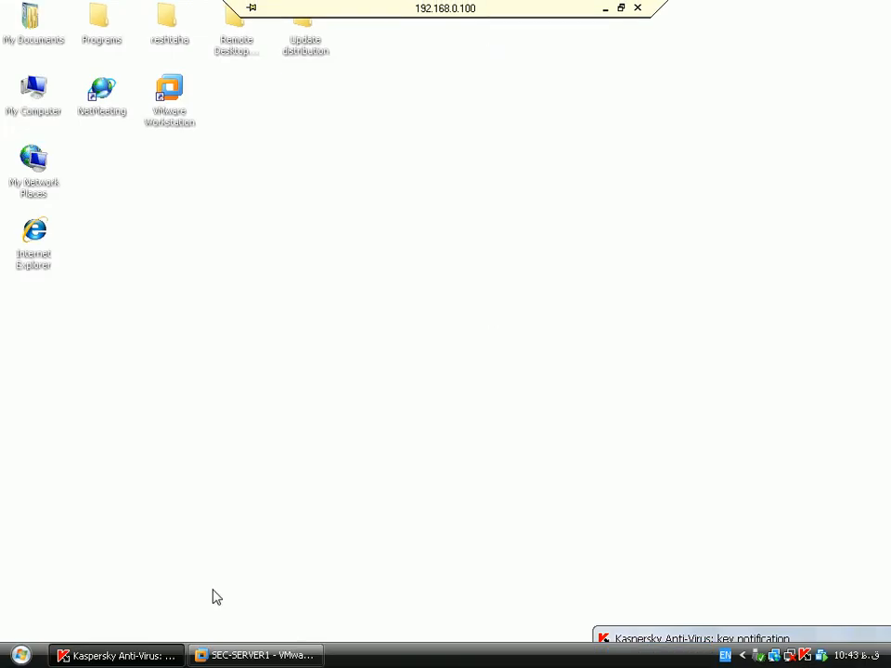
click(232, 660)
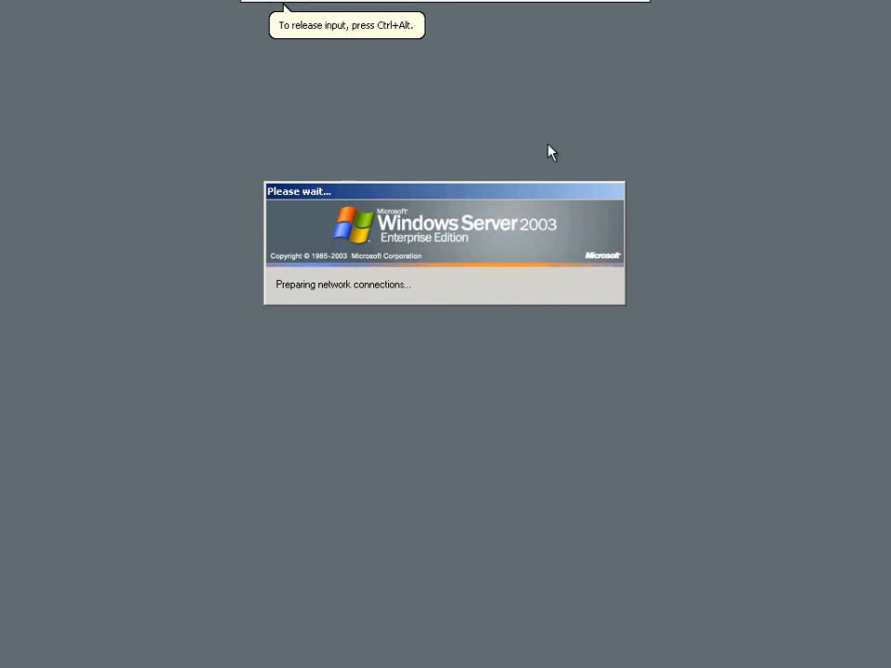
mouse_move(596, 7)
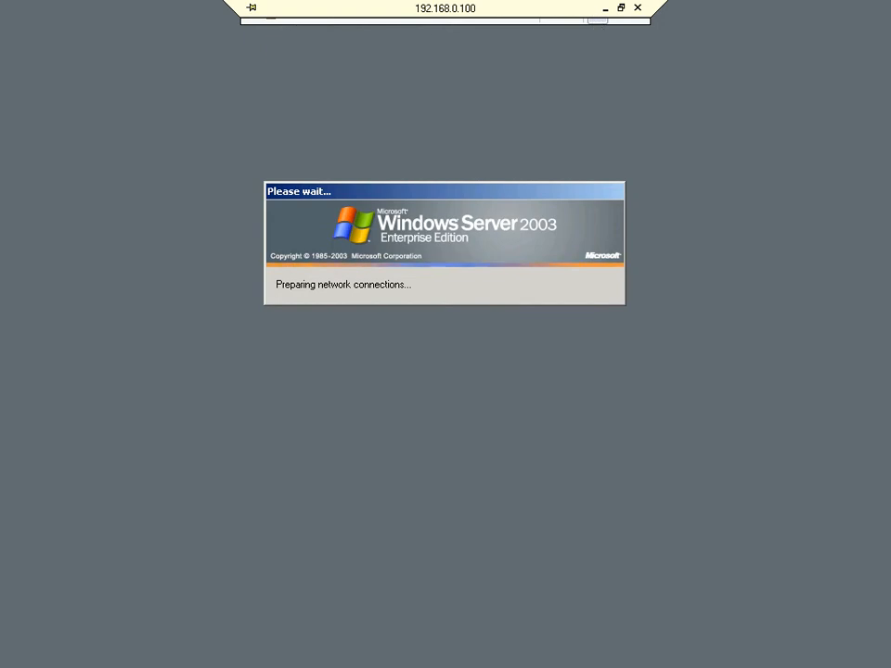
click(595, 24)
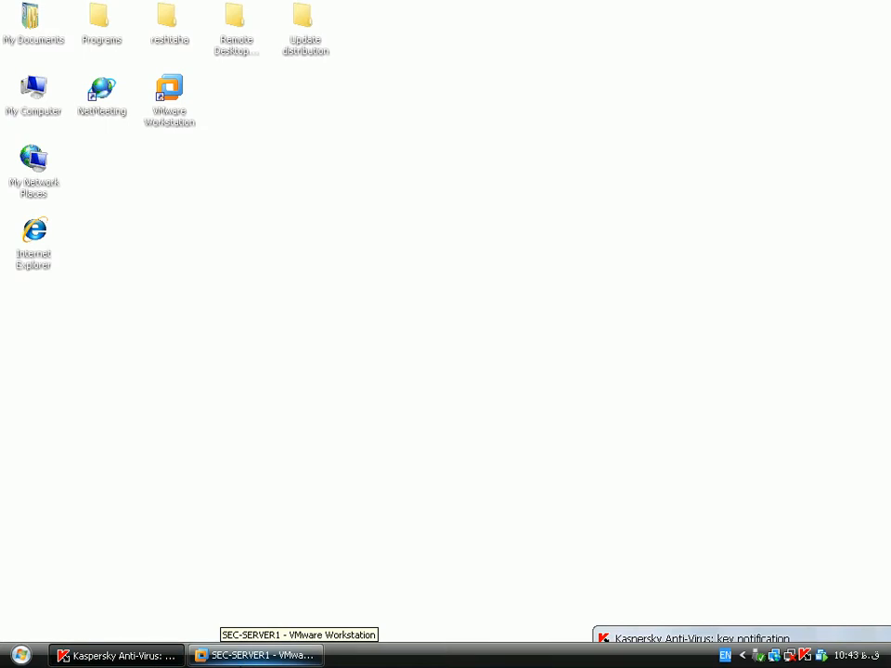
click(241, 654)
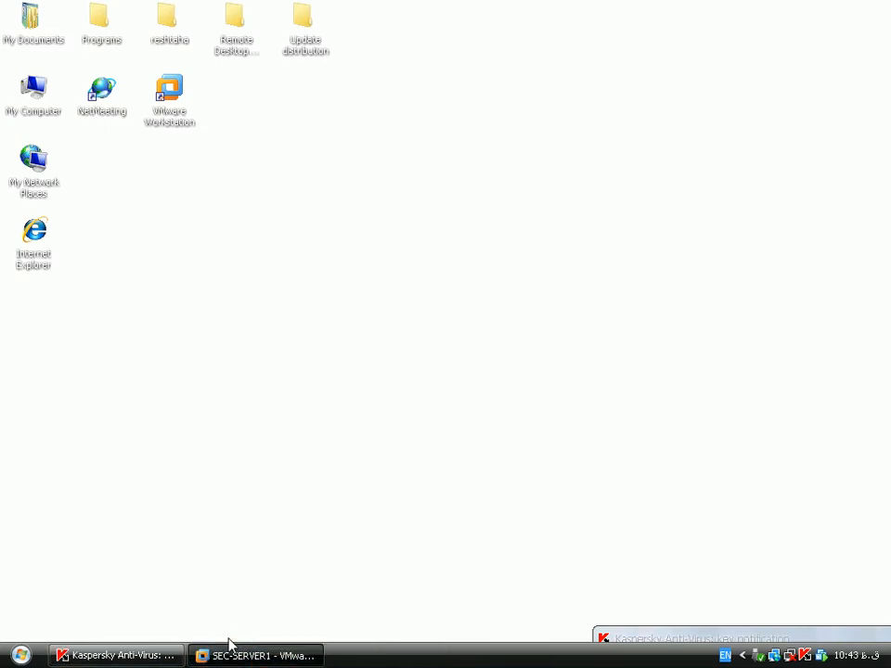
click(209, 657)
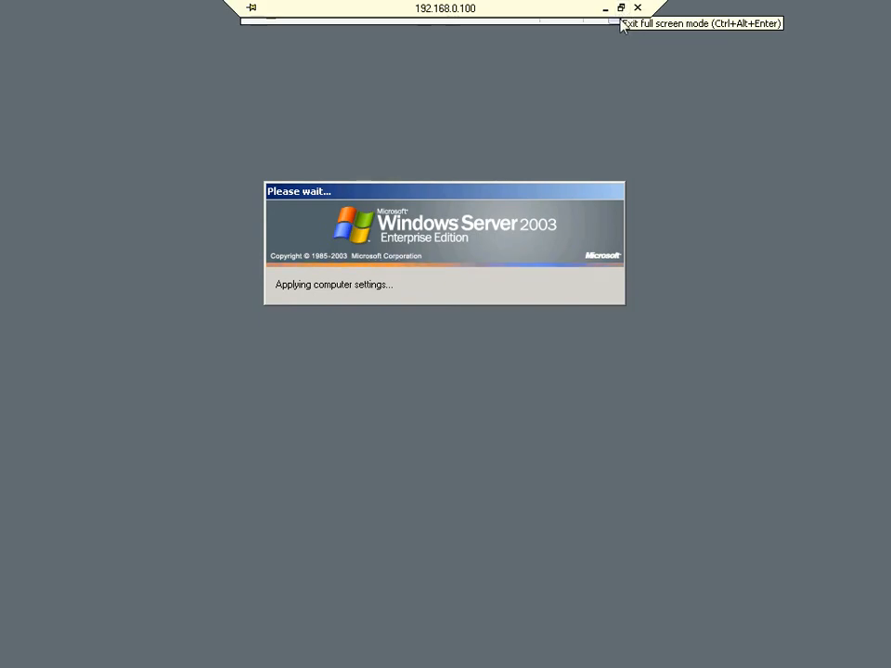
click(621, 9)
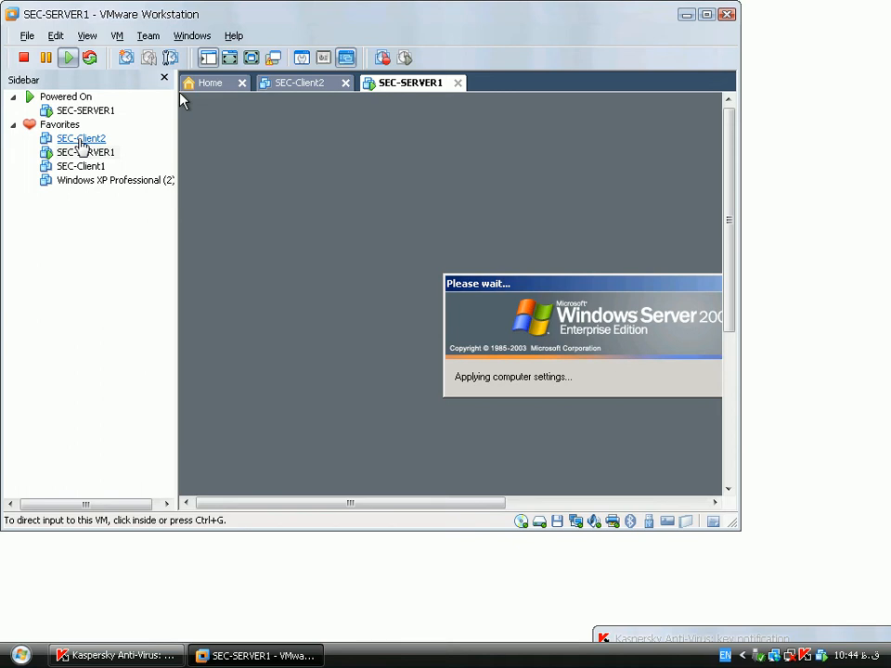
Step: Reset the SEC-SERVER1 virtual machine and confirm the reset
click(79, 154)
right_click(78, 158)
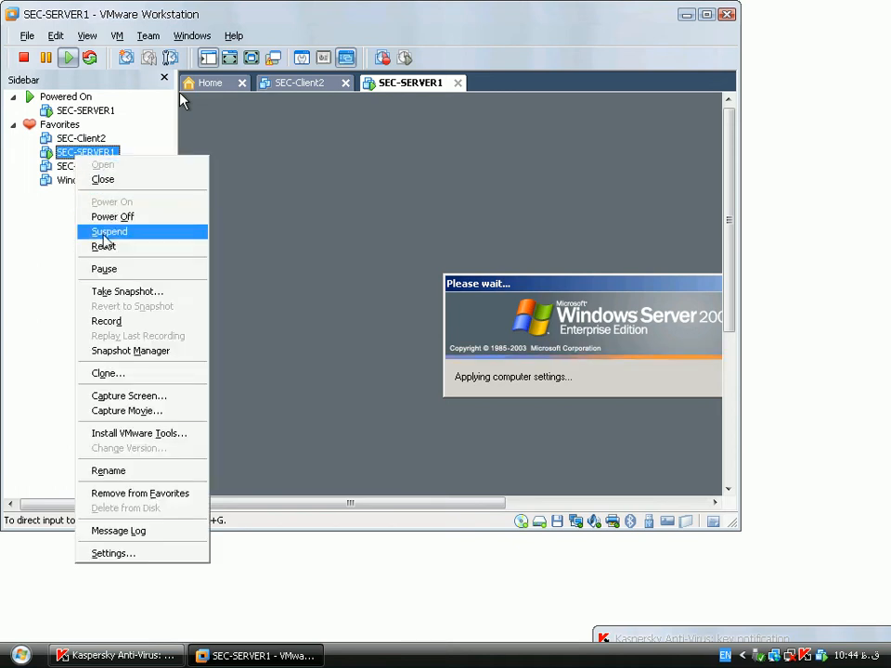
click(96, 258)
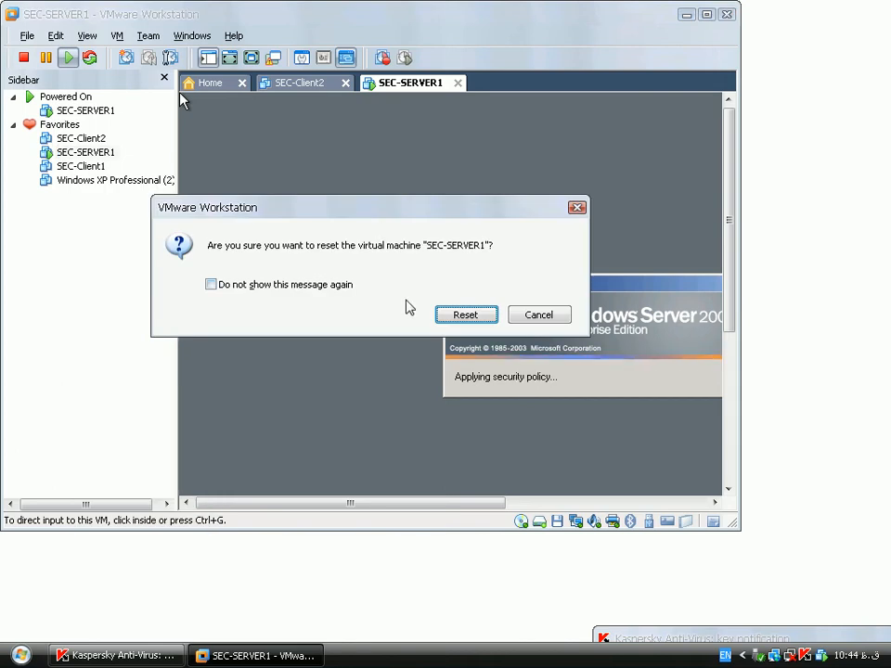
click(448, 315)
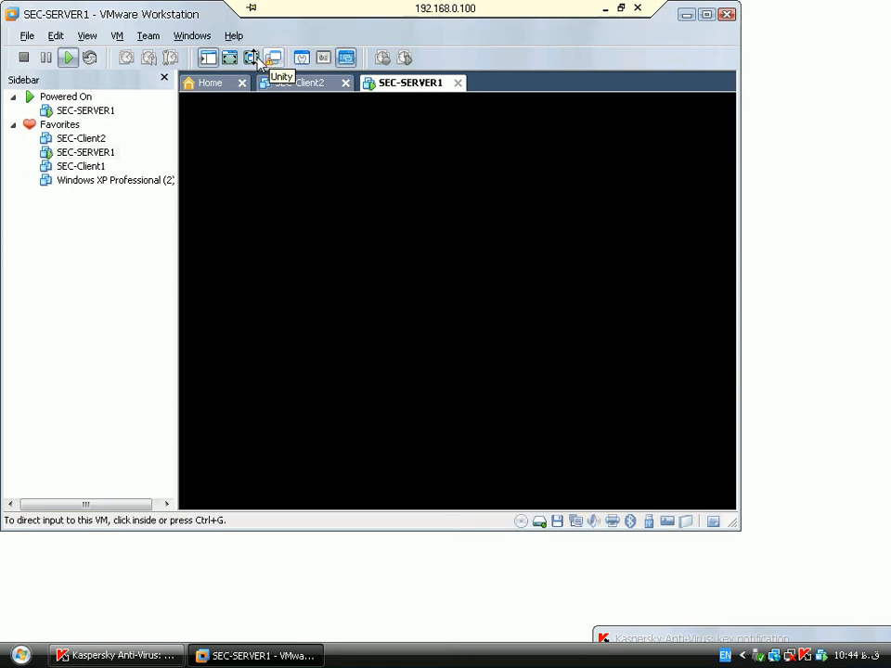
Step: Display SEC-SERVER1 in full screen mode and choose Boot from CD-ROM in the Windows 98 CD-ROM startup menu
click(251, 58)
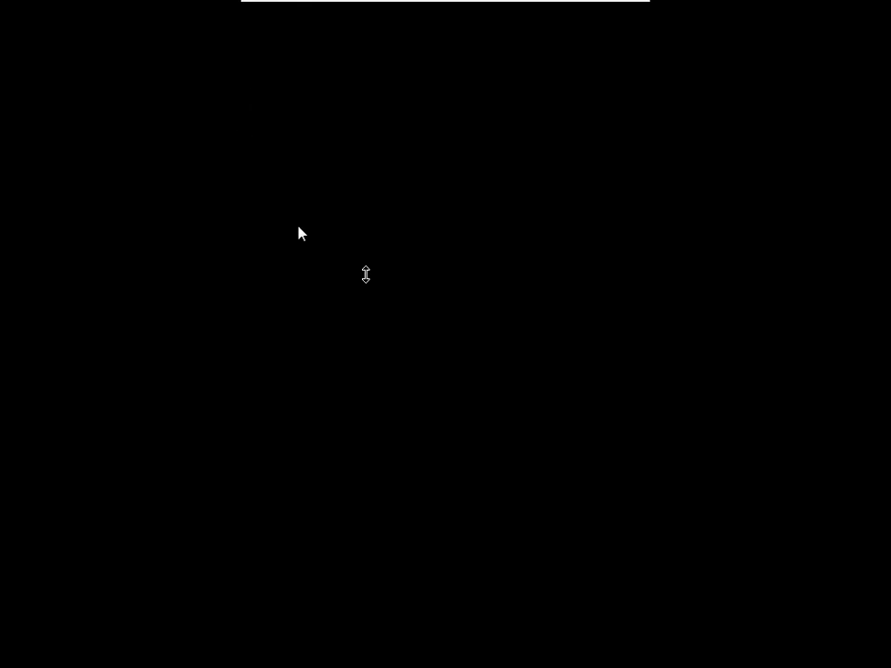
click(366, 275)
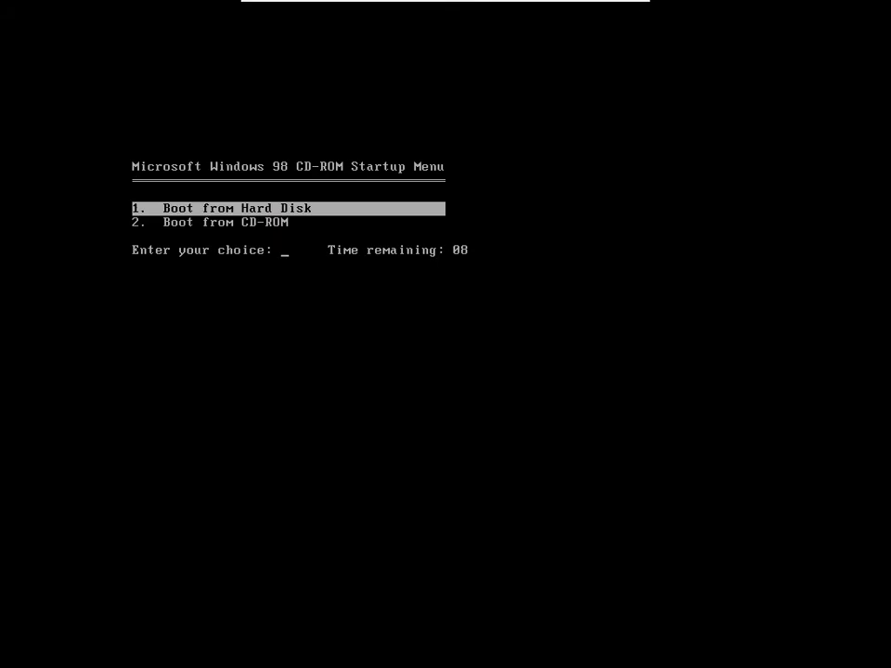
key(Down)
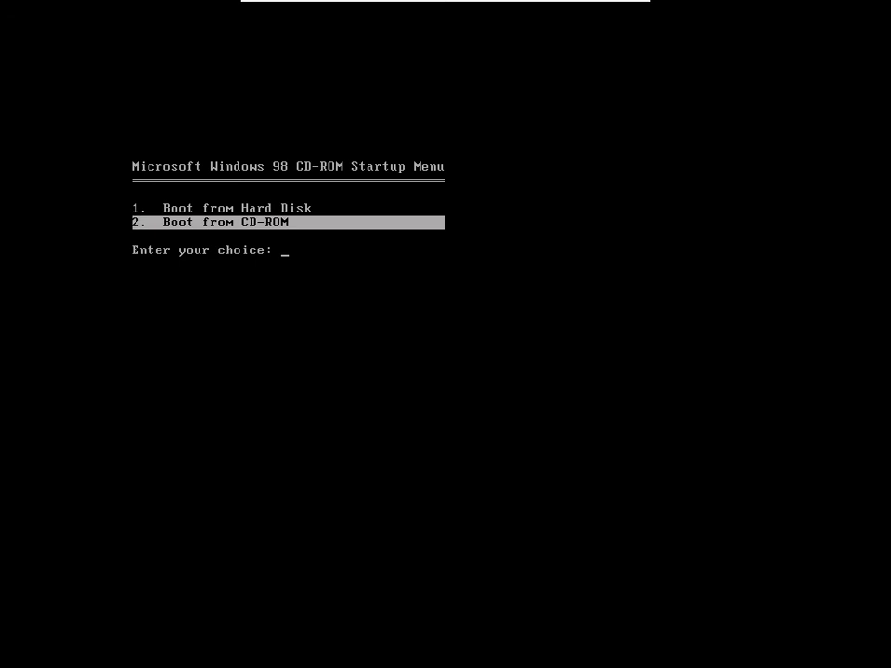
key(Up)
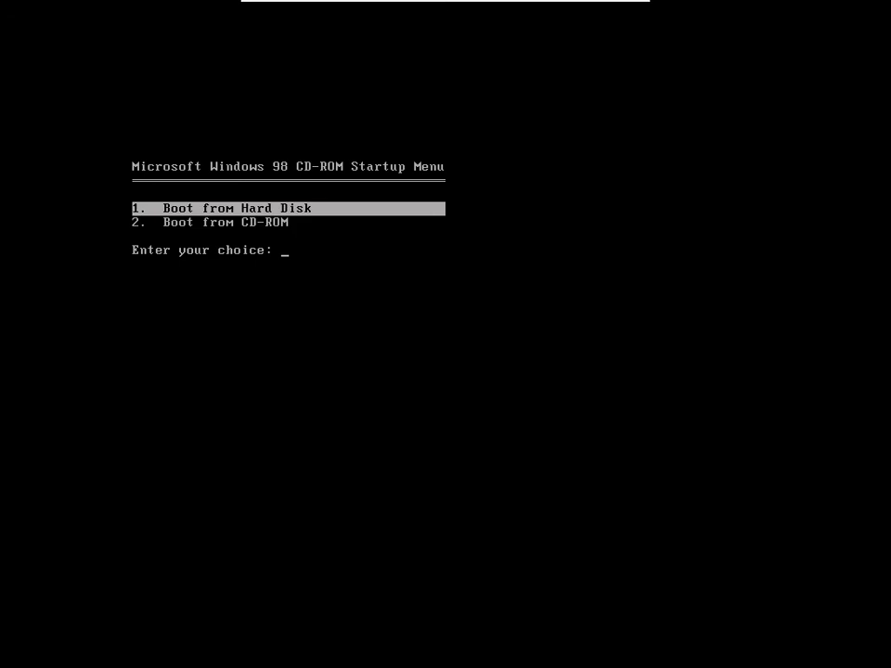
key(Down)
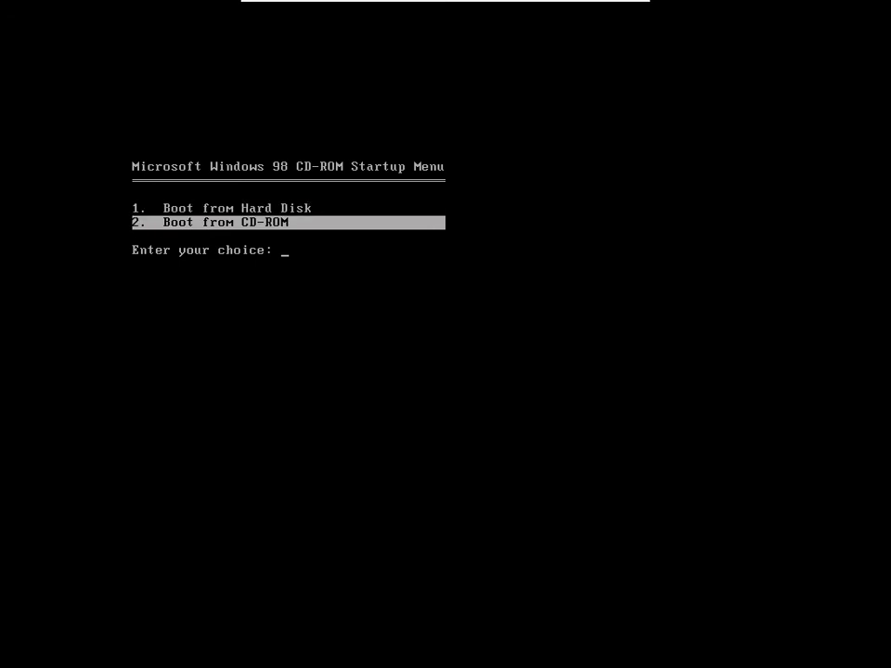
key(Up)
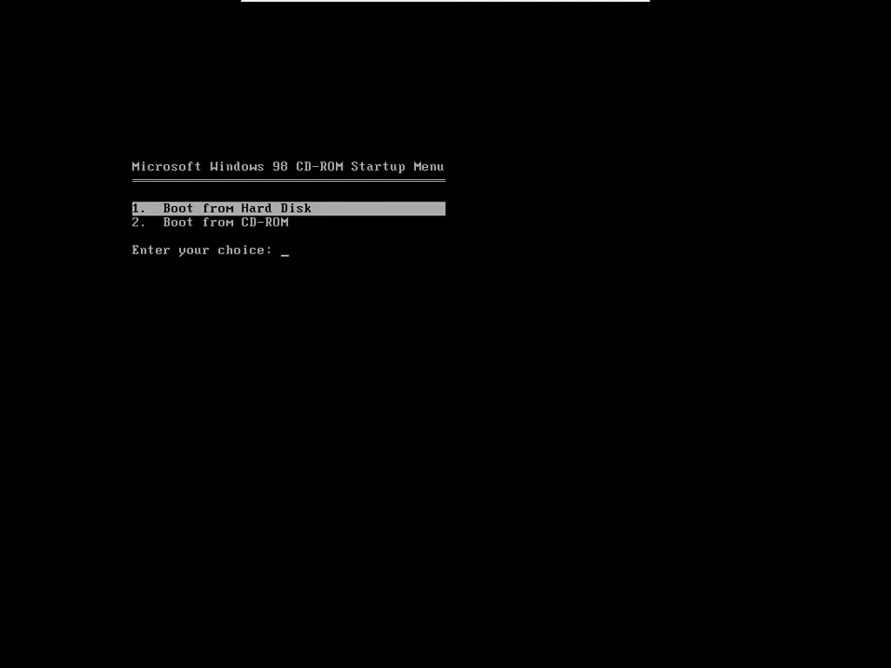
key(Down)
key(Up)
key(Down)
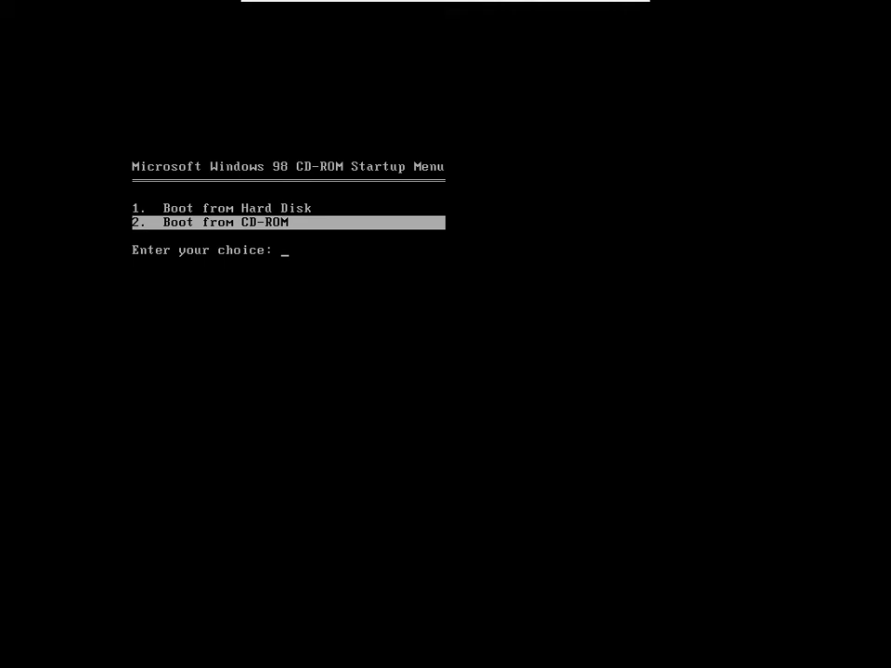
key(Return)
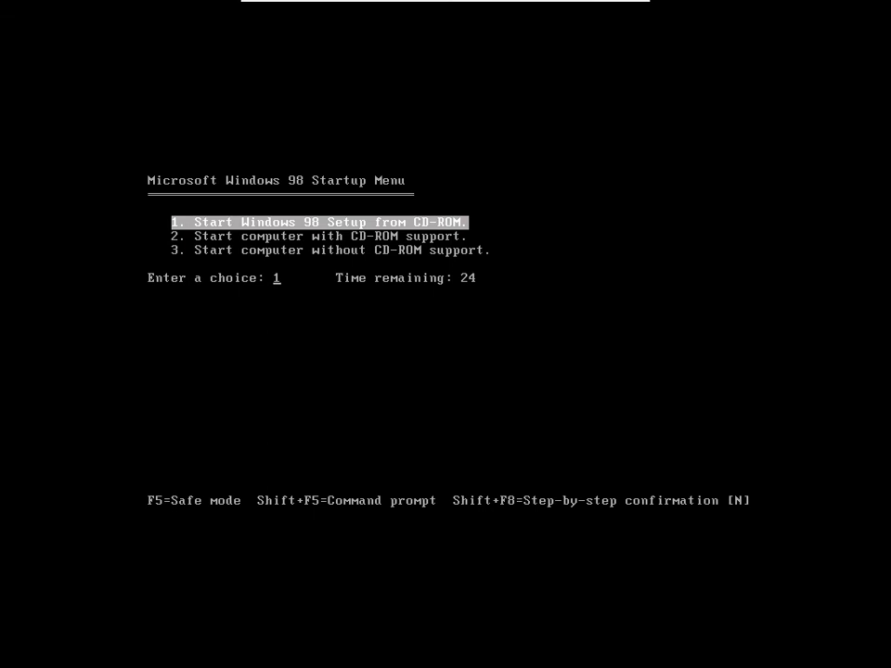
Step: Start the computer with CD-ROM support from the Windows 98 startup menu
key(Down)
key(Down)
key(Up)
key(Up)
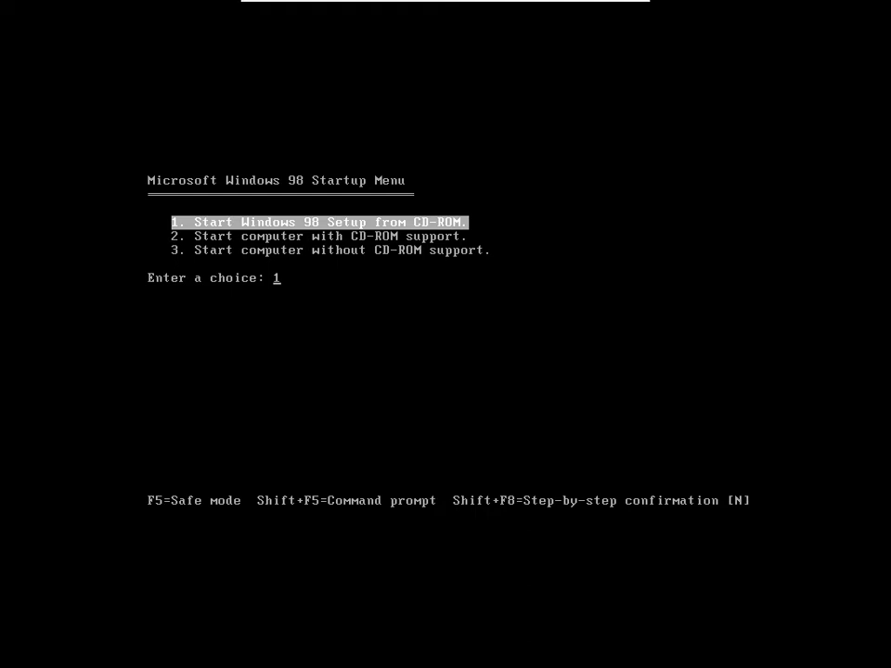
key(Down)
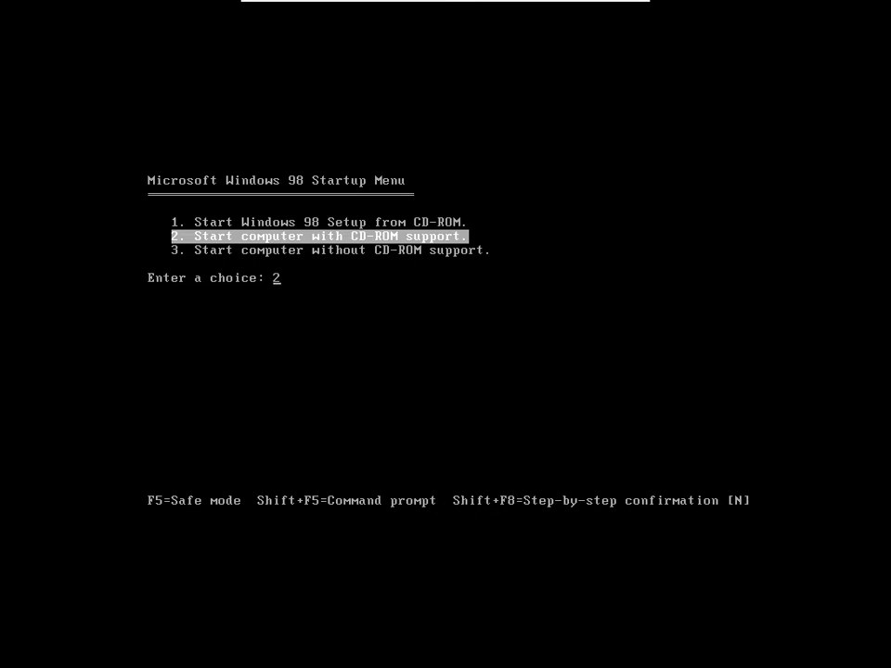
key(Down)
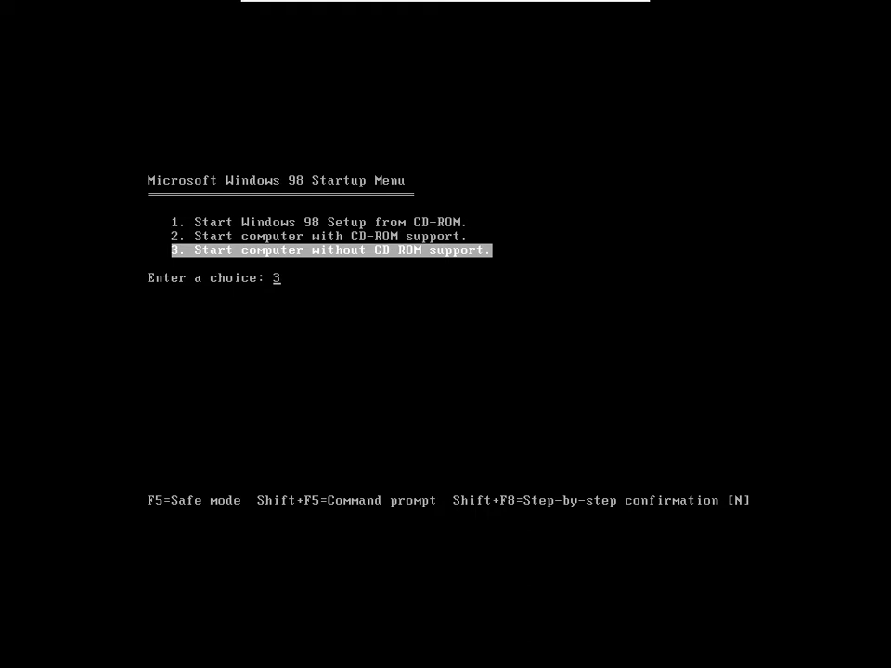
key(Up)
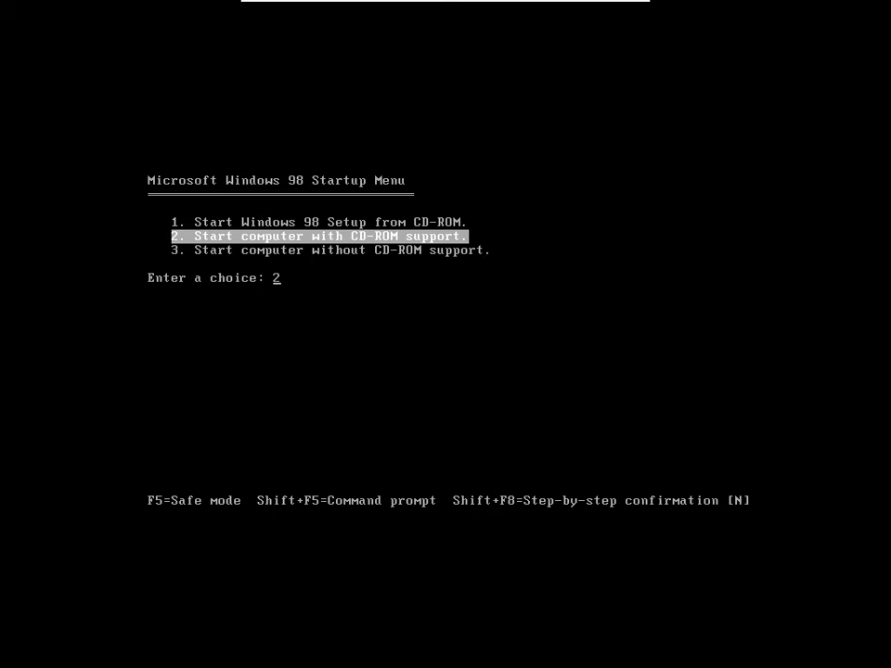
key(Return)
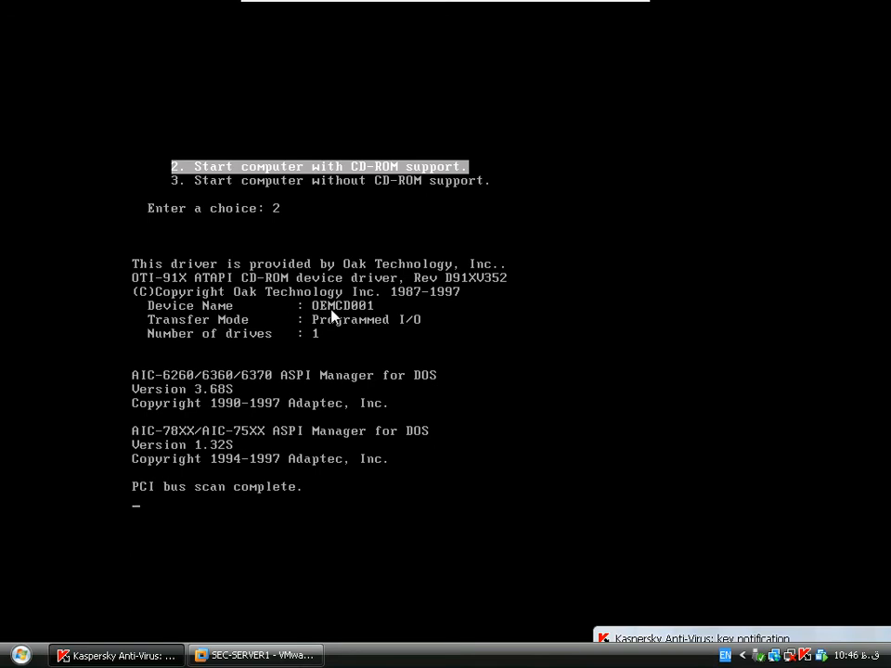
click(332, 317)
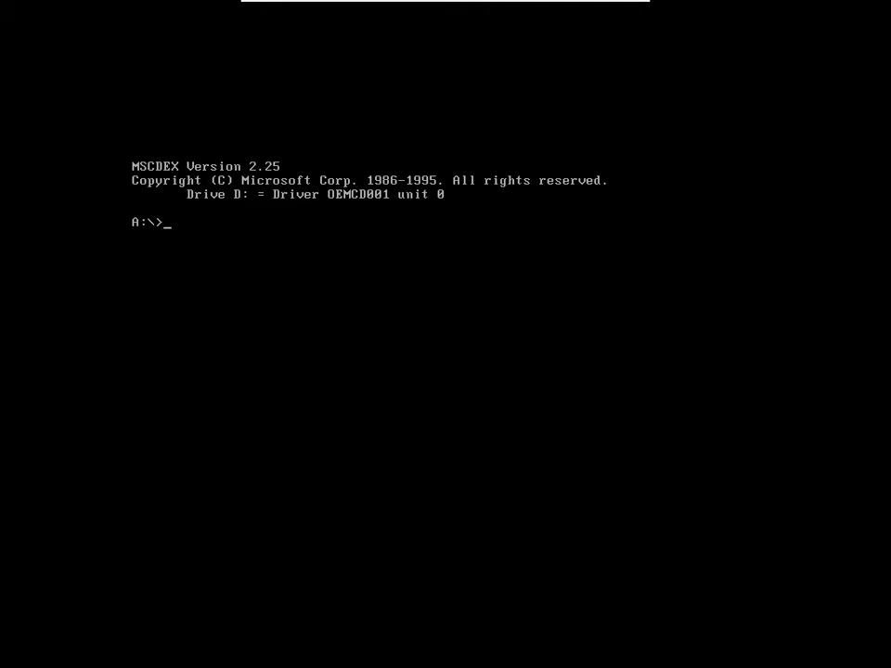
Step: Run fdisk from the A: prompt of the virtual machine
key(ctrl+alt)
click(292, 200)
key(Return)
key(Return)
text(fdisk)
key(Return)
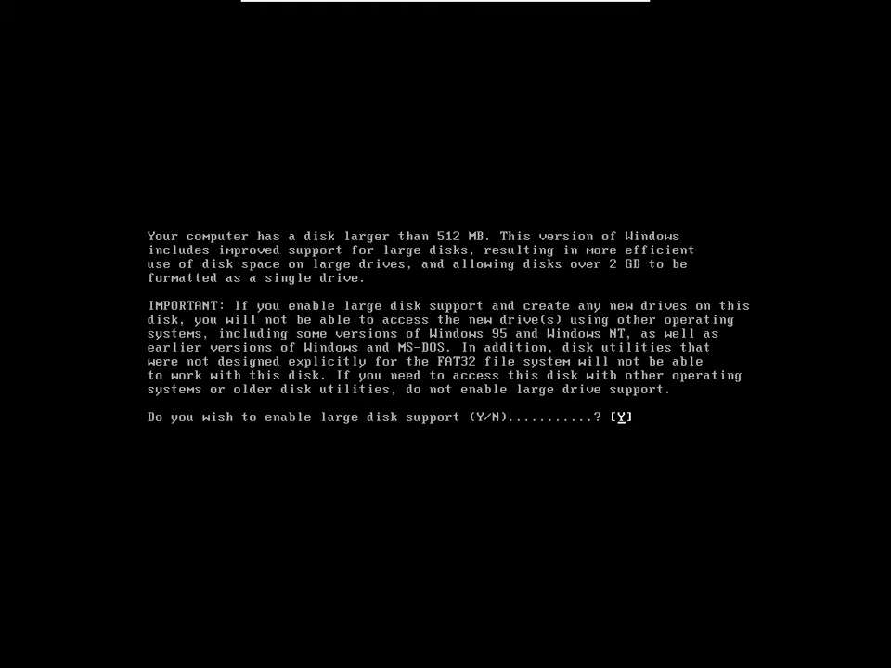
Step: Decline large disk support and accept treating NTFS partitions on all drives as large
text(N)
key(Return)
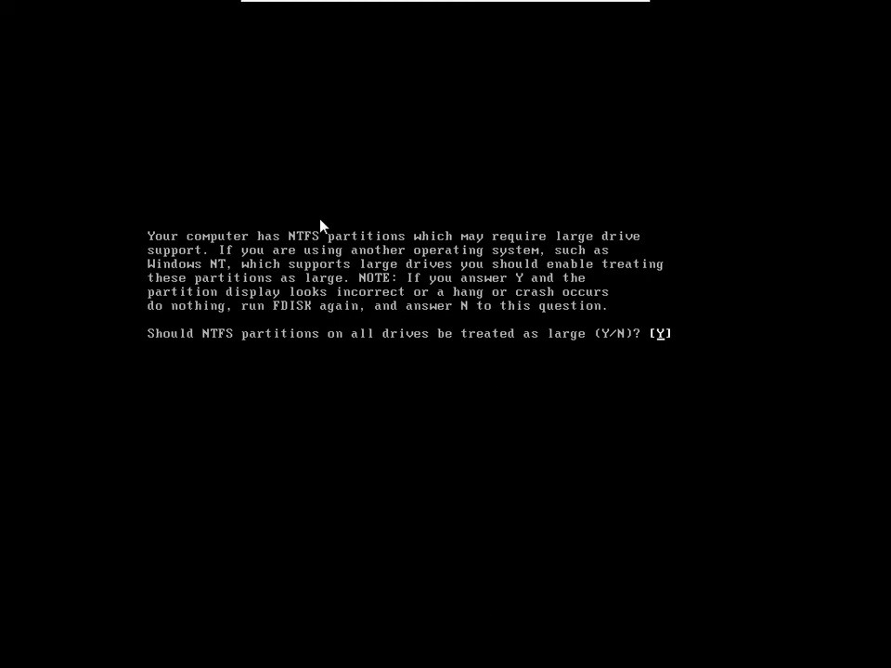
click(356, 227)
key(Return)
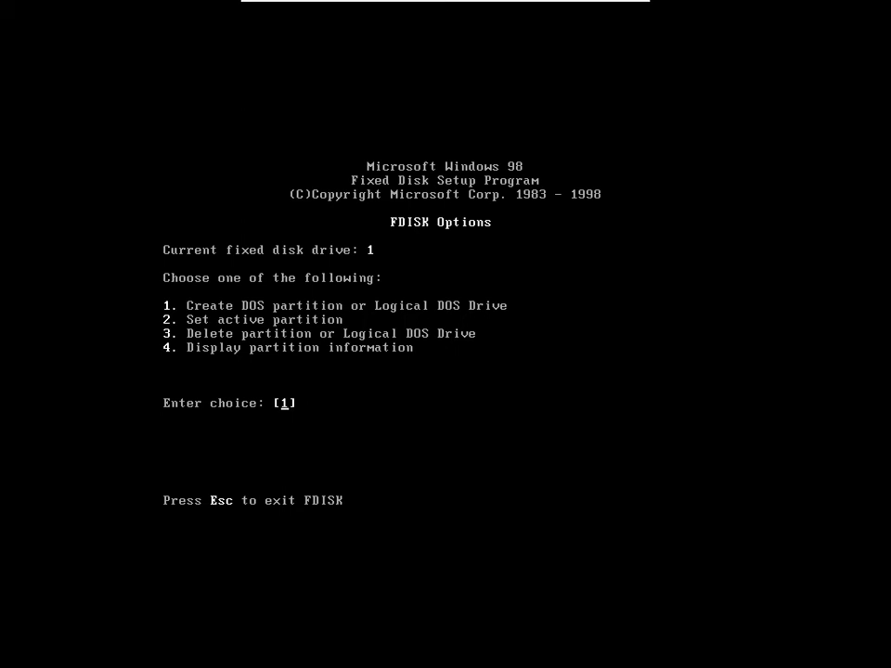
Step: Examine the partition information and logical drive information of fixed disk 1, and return to FDISK Options
text(4)
key(Return)
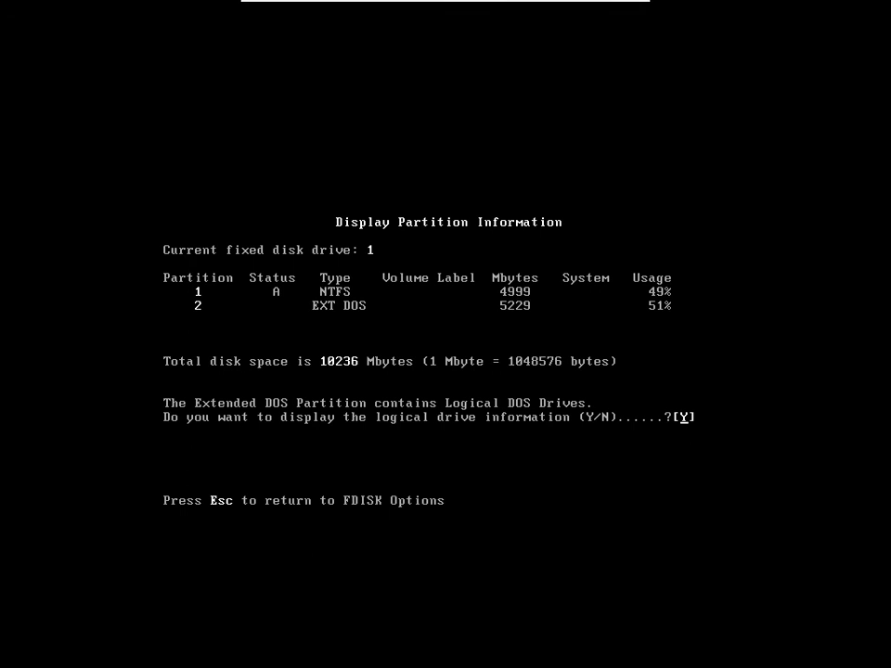
key(Return)
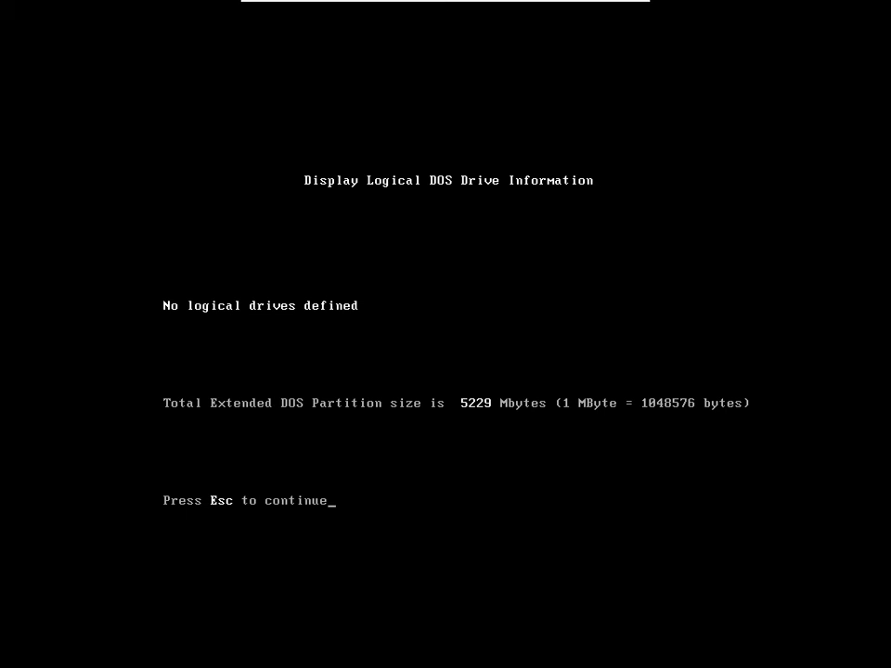
key(Escape)
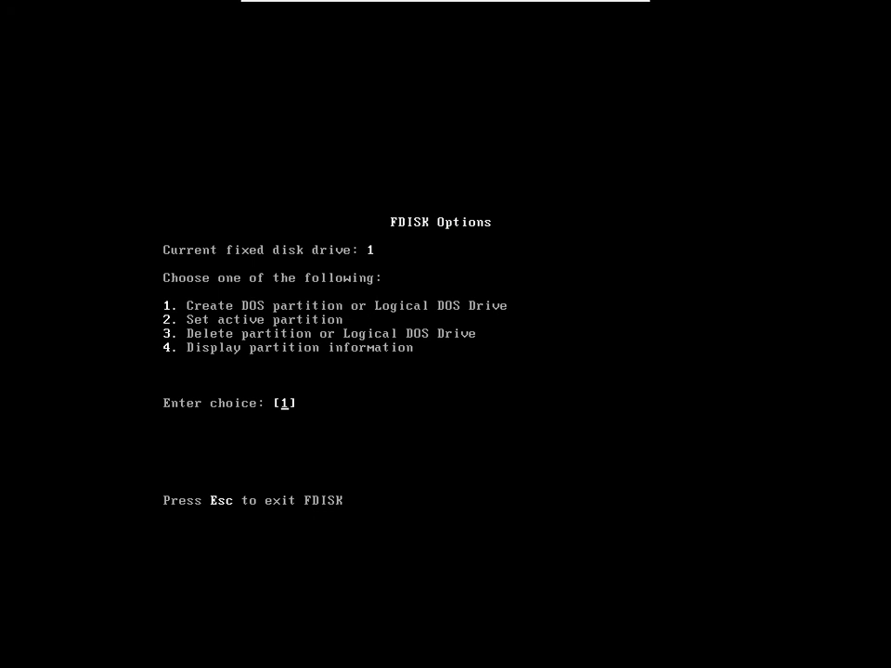
text(4)
key(Return)
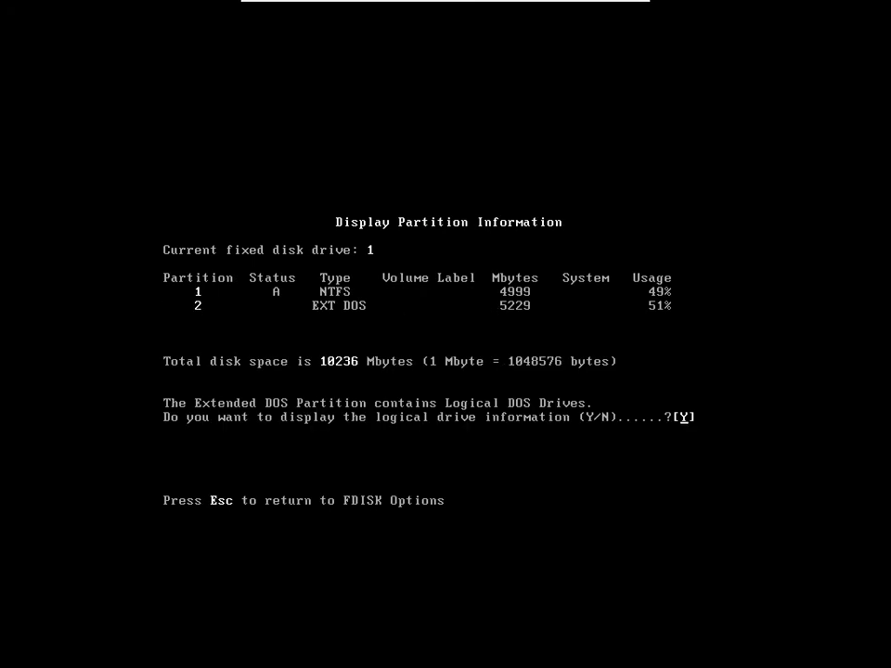
key(Return)
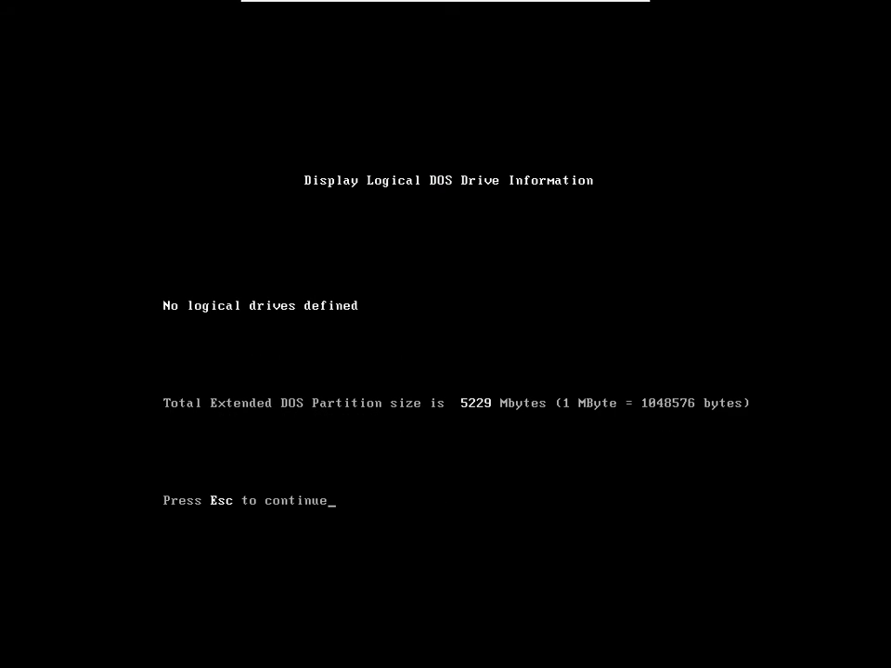
key(Escape)
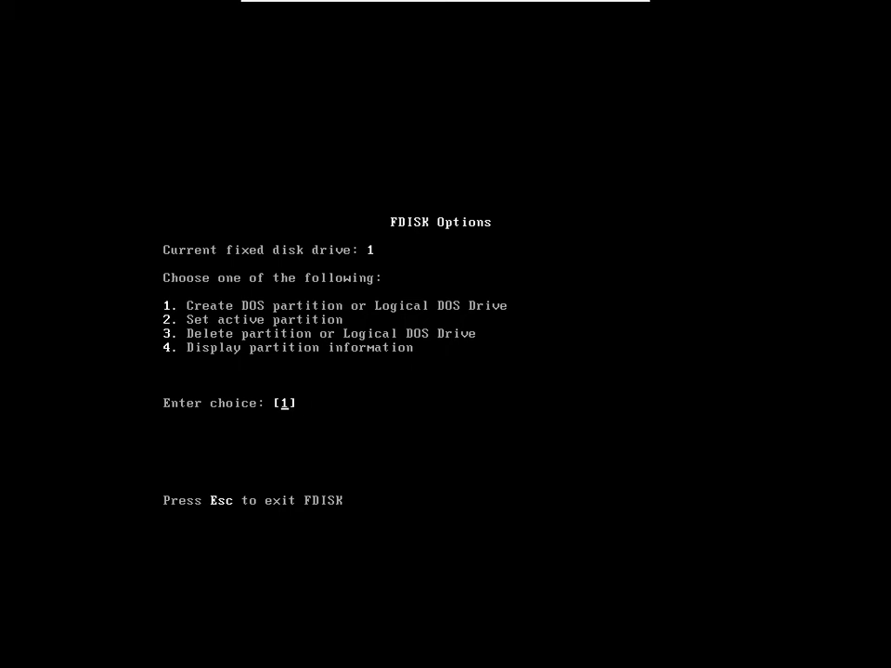
Step: Try to delete partition 2 of fixed disk 1 as a non-DOS partition
text(3)
key(Return)
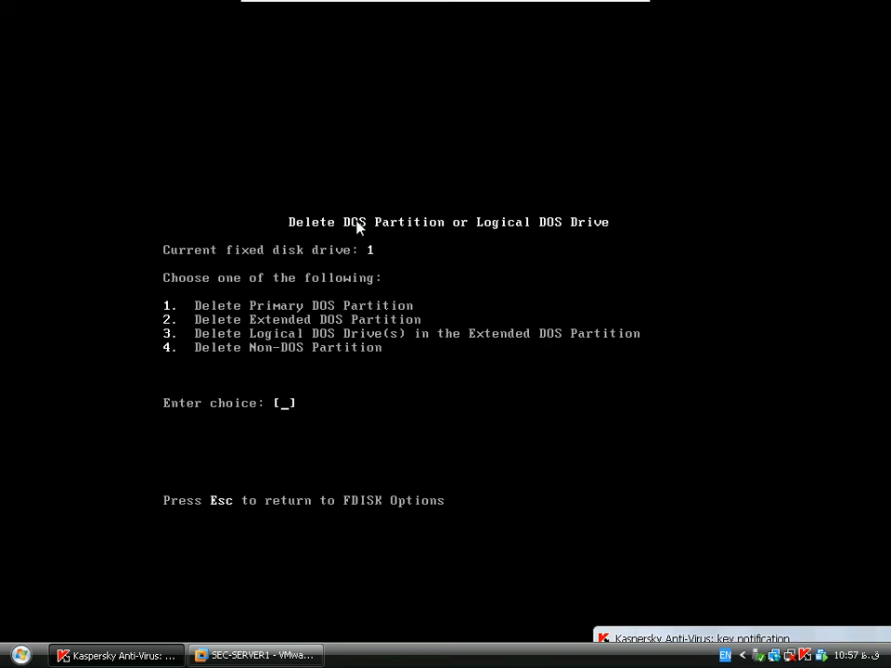
click(357, 228)
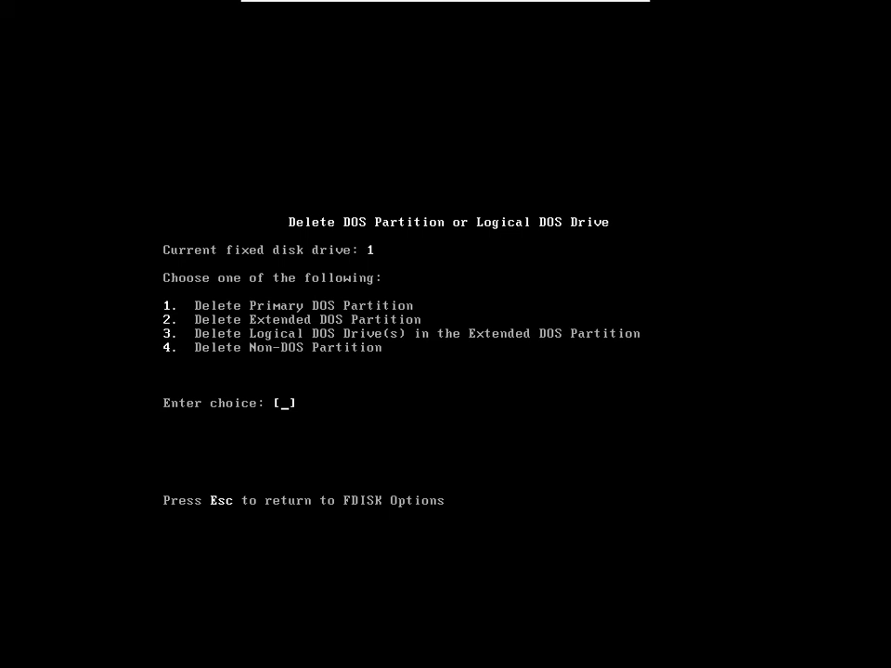
text(4)
key(Return)
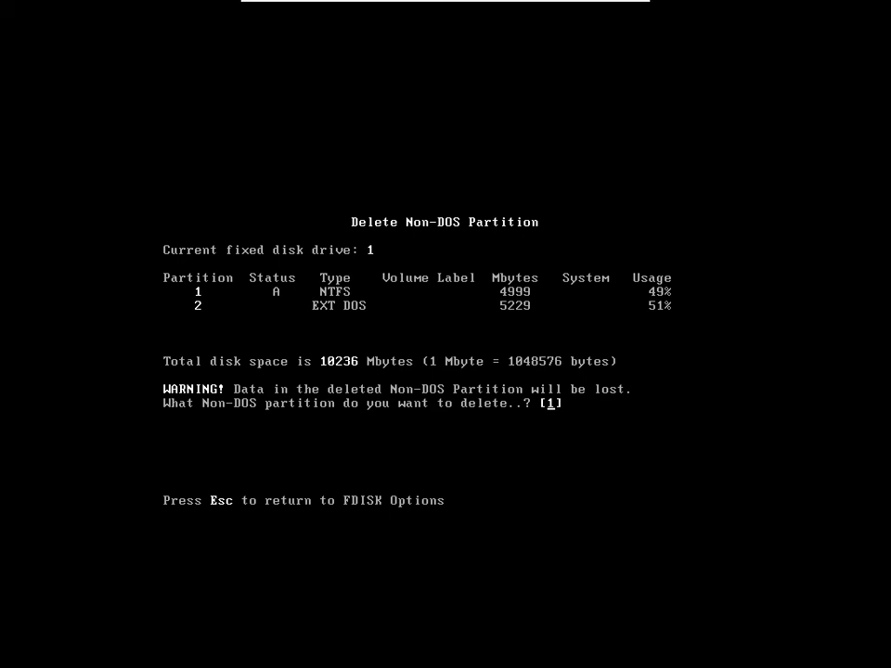
text(21)
text(212)
key(Return)
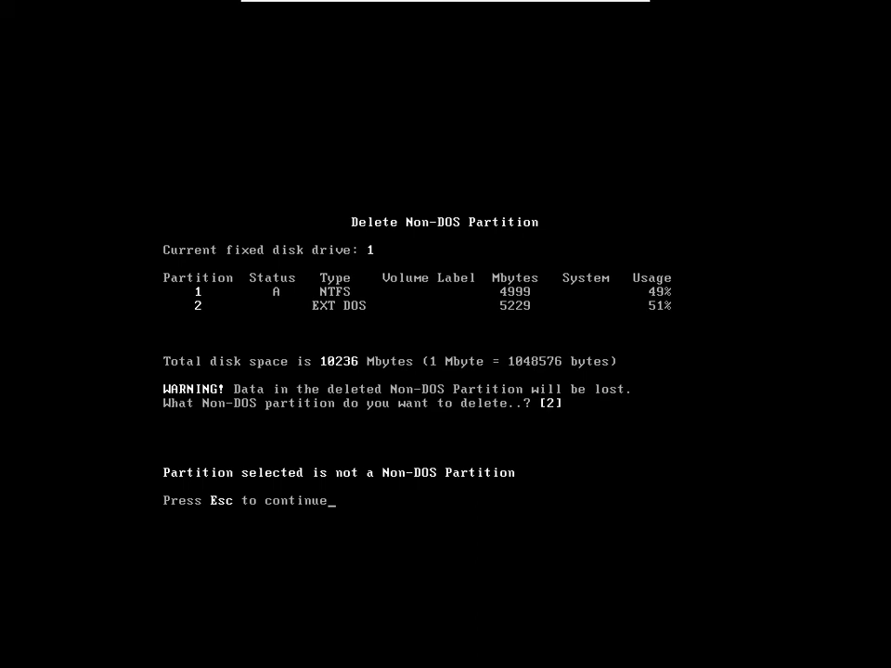
key(Escape)
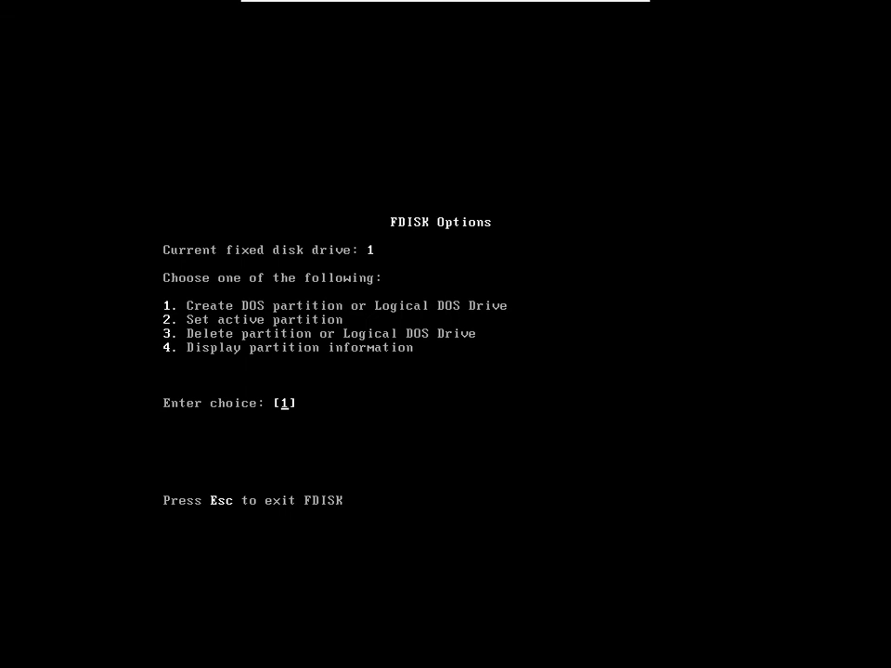
Step: Delete non-DOS partition 1, the NTFS partition on fixed disk 1, and confirm the deletion
text(3)
key(Return)
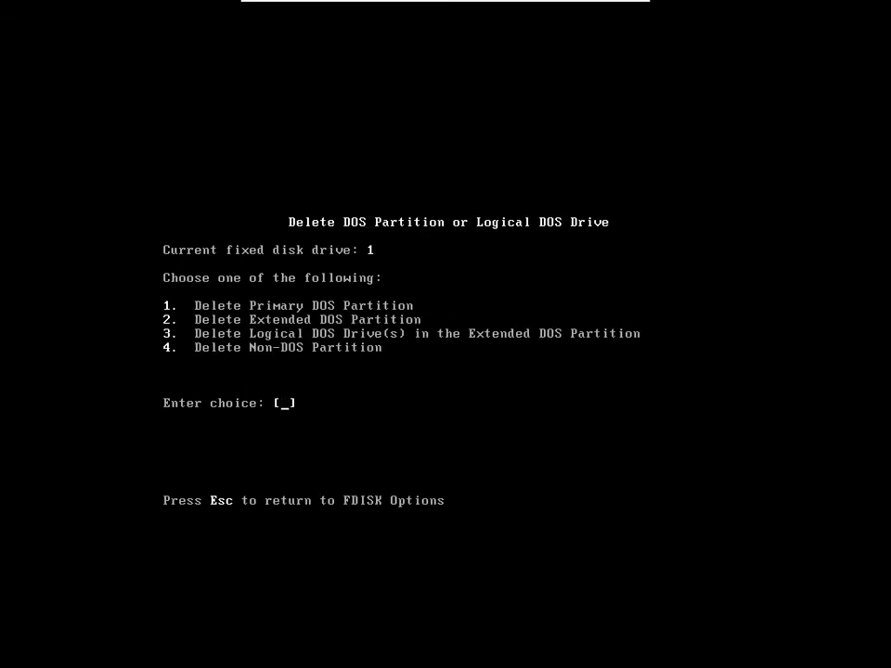
text(4)
key(Return)
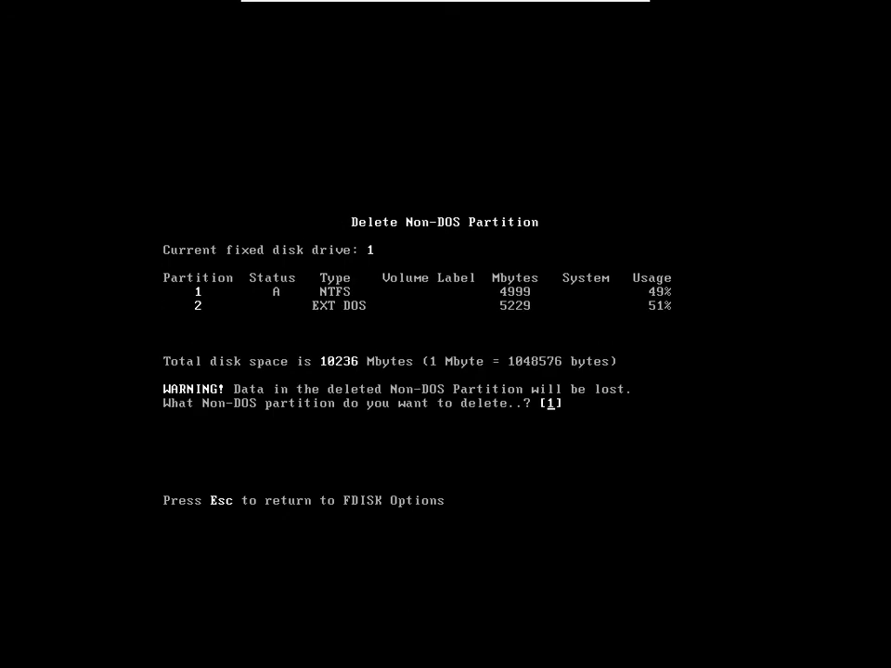
text(21)
key(Return)
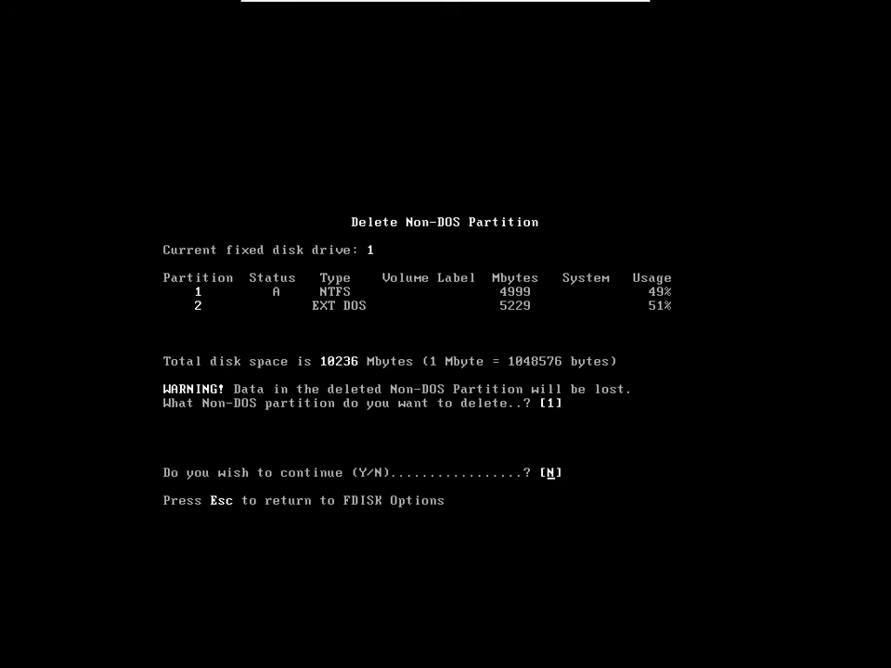
text(y)
key(Return)
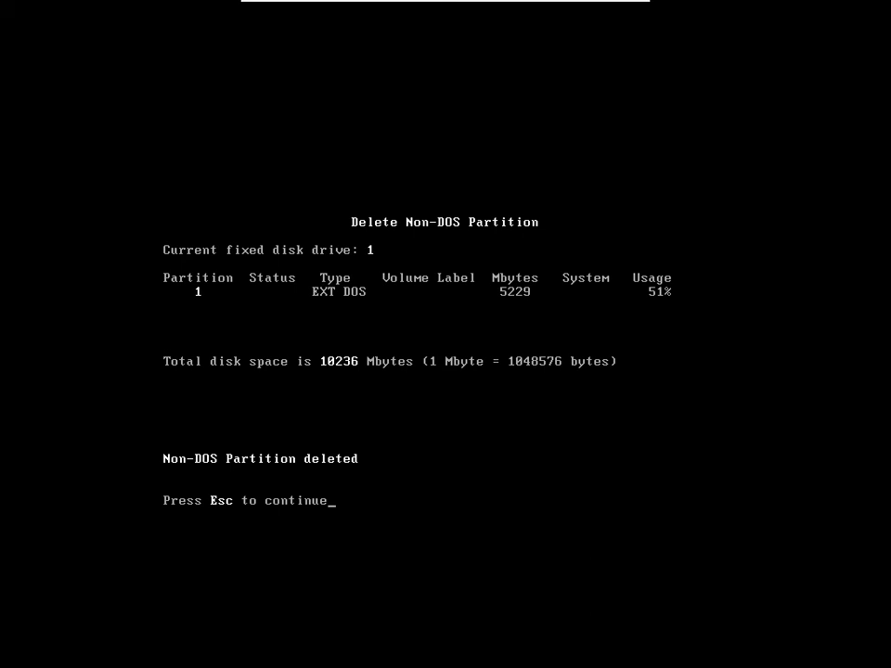
key(Escape)
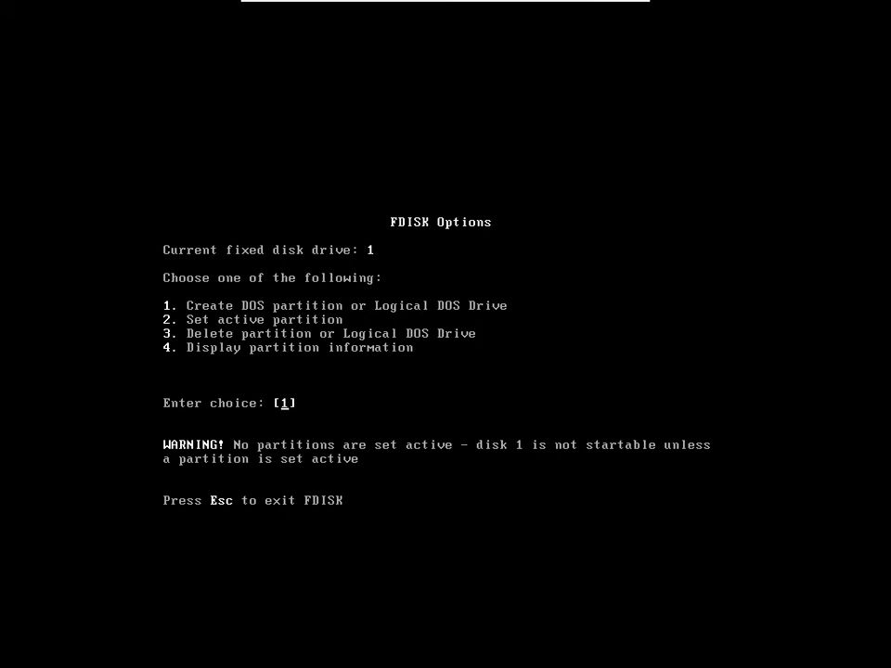
Step: Try to delete the extended DOS partition on fixed disk 1
text(3)
key(Return)
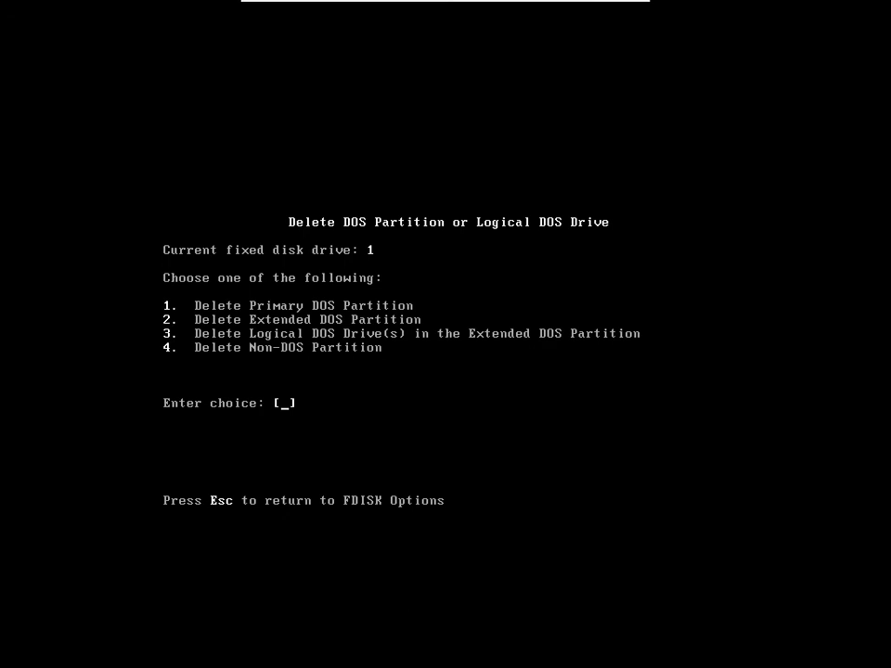
text(2)
key(Return)
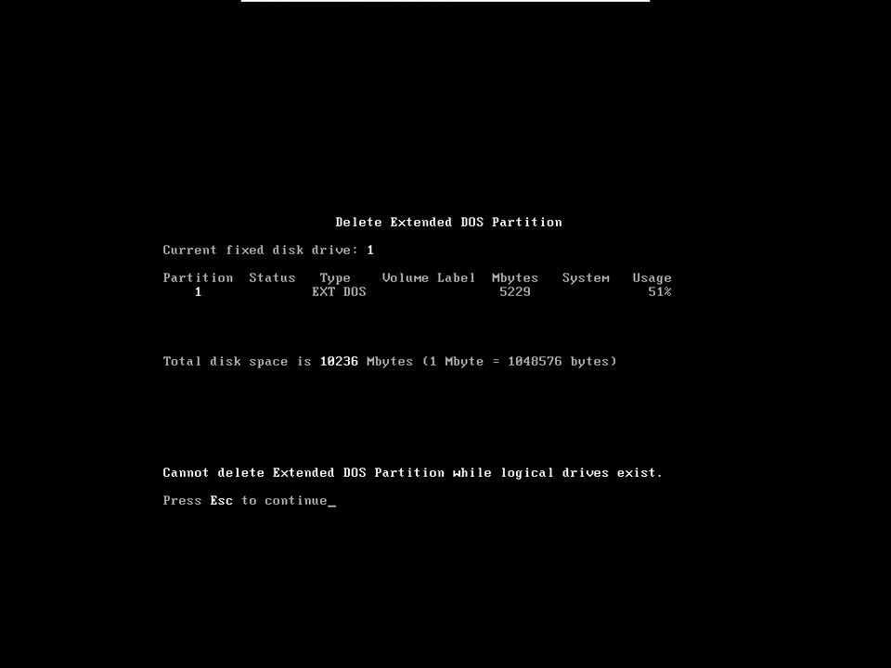
key(Escape)
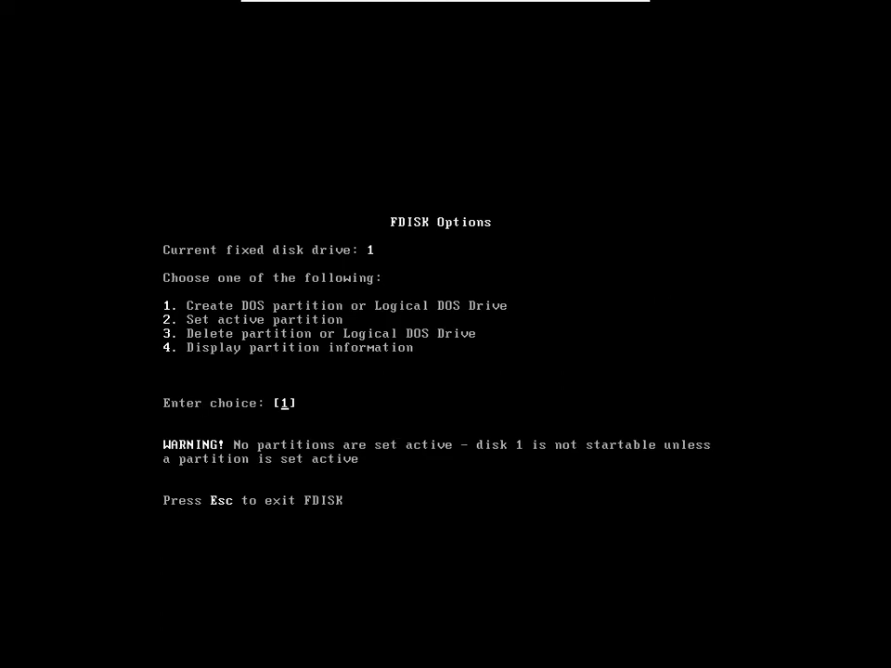
Step: Delete the logical DOS drives in the extended DOS partition of fixed disk 1
text(3)
key(Return)
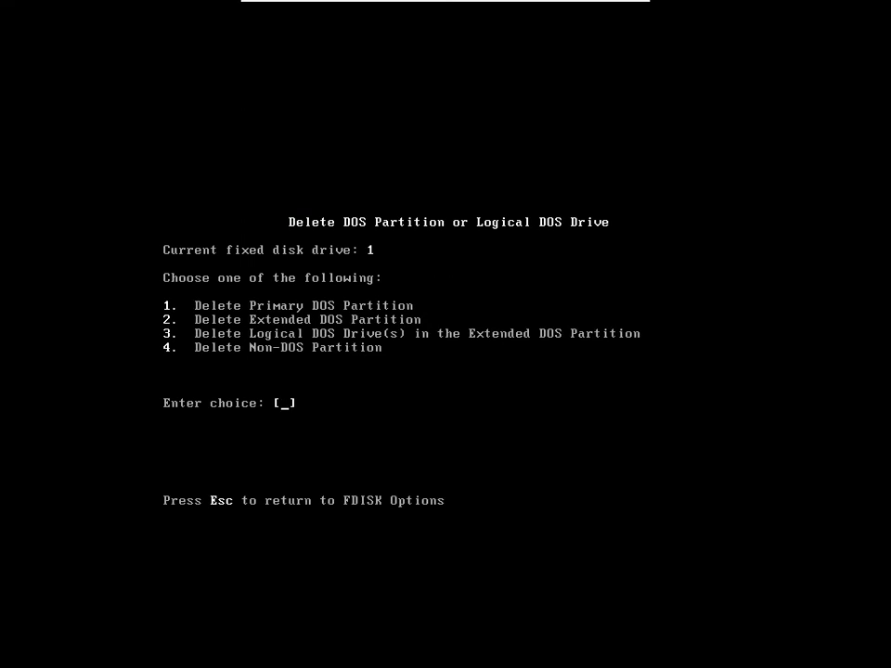
text(3)
key(Return)
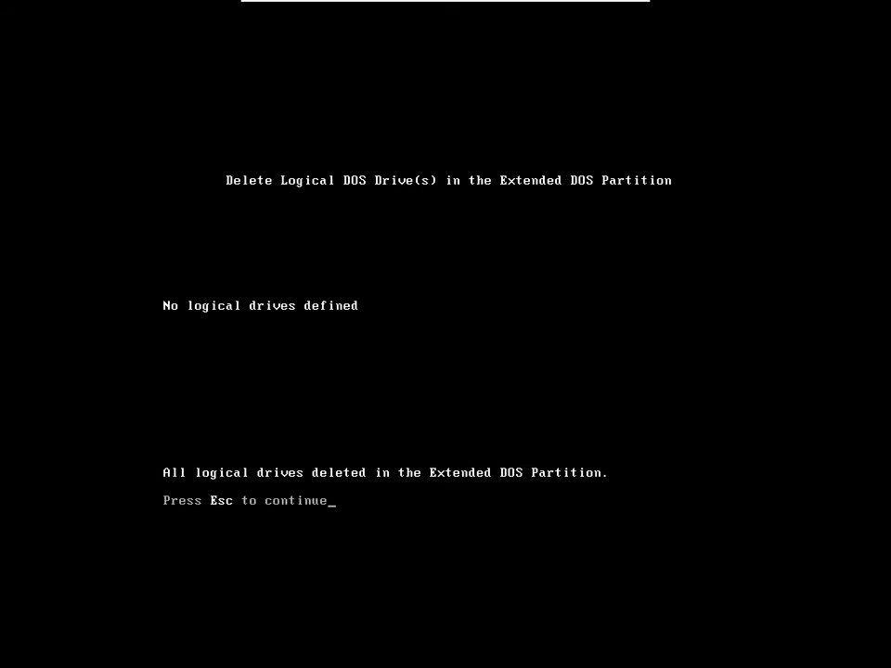
key(Escape)
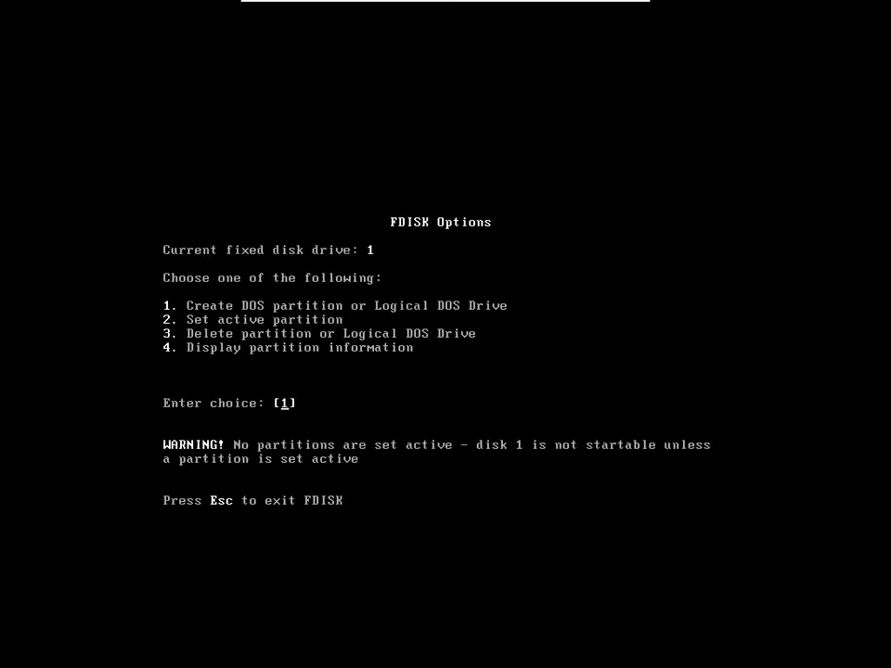
Step: Try to delete a primary DOS partition on fixed disk 1
key(3)
key(Return)
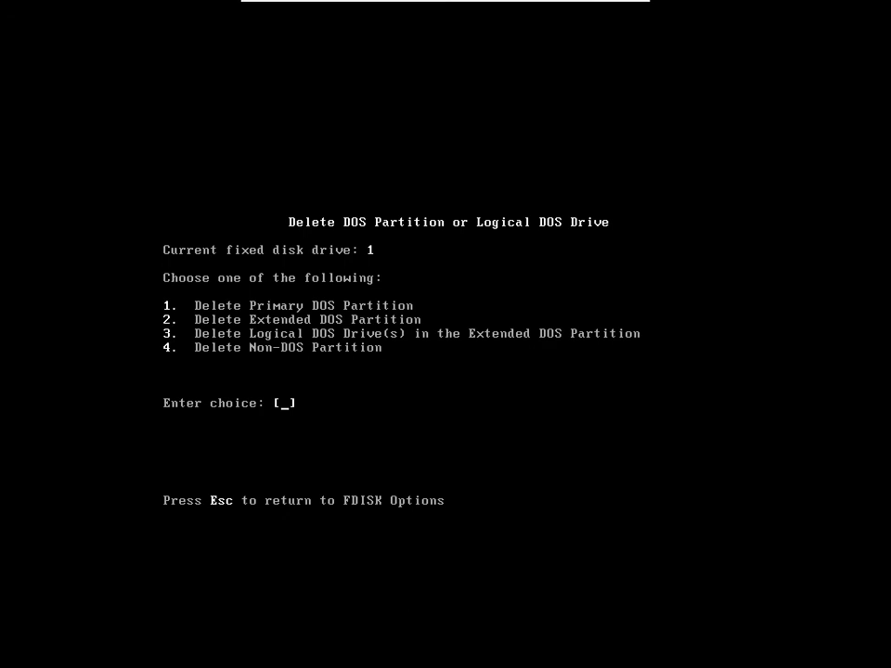
text(1)
key(Return)
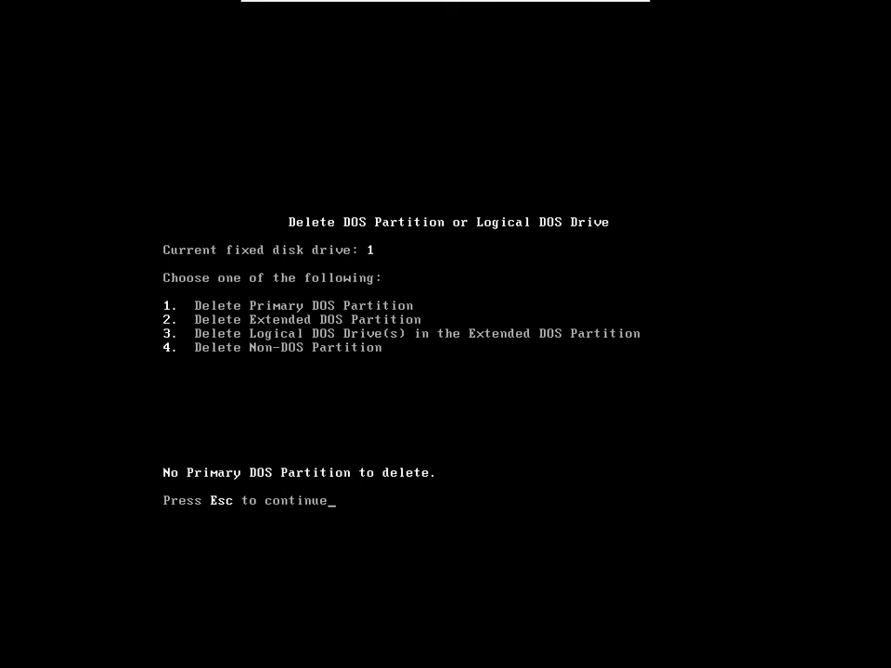
key(Escape)
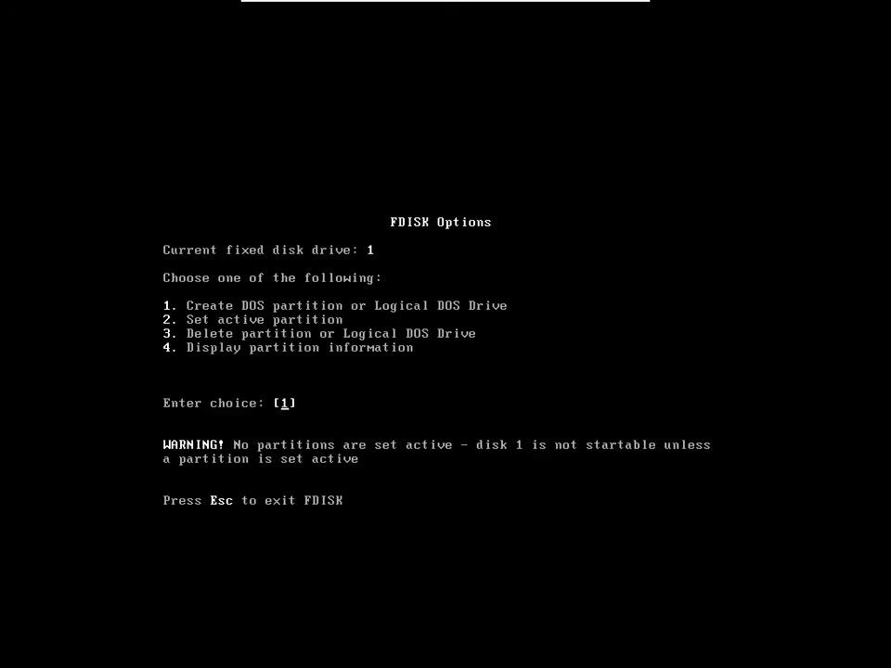
Step: Try to delete partition 1 on fixed disk 1 as a non-DOS partition
text(3)
key(Return)
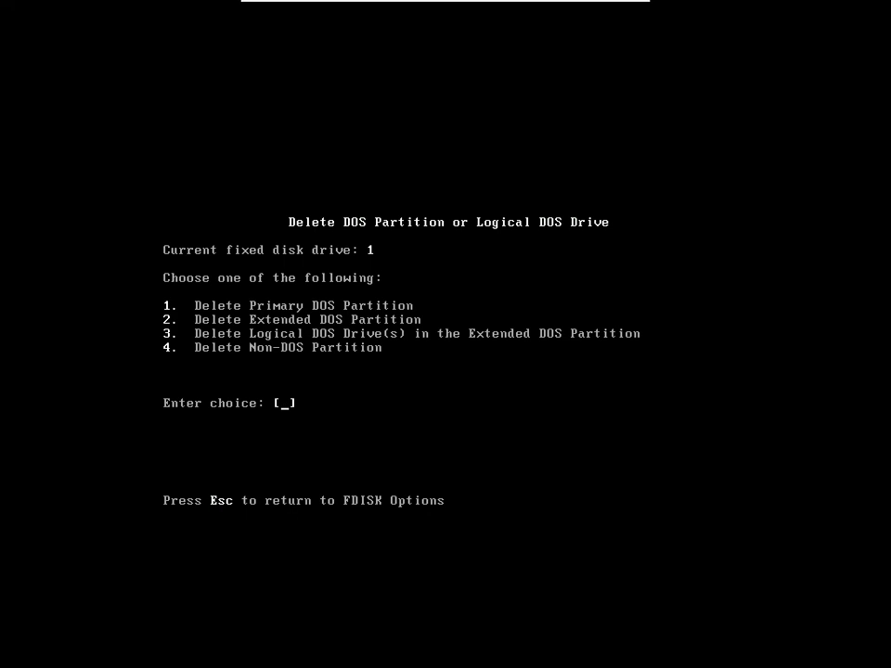
text(4)
key(Return)
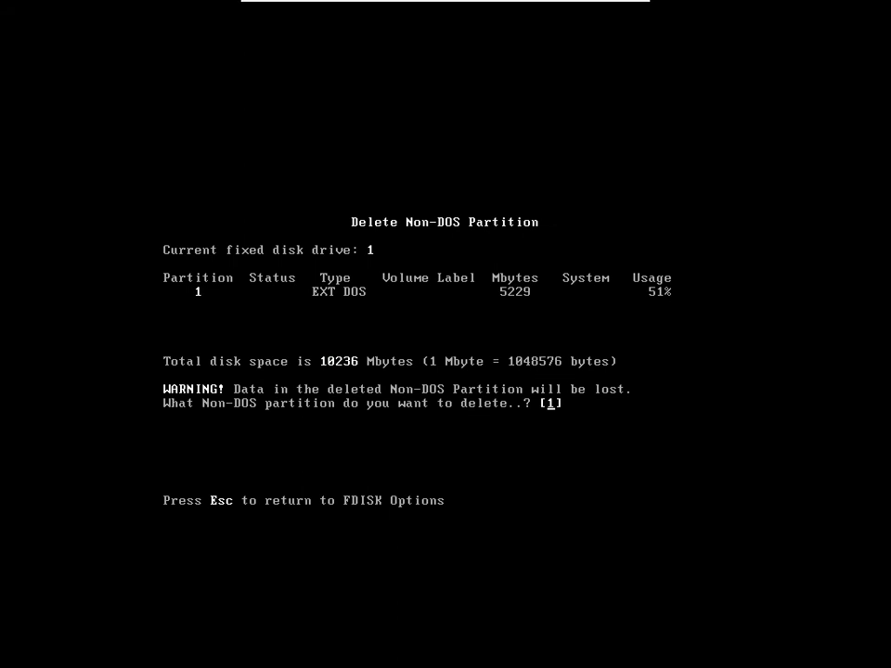
key(Return)
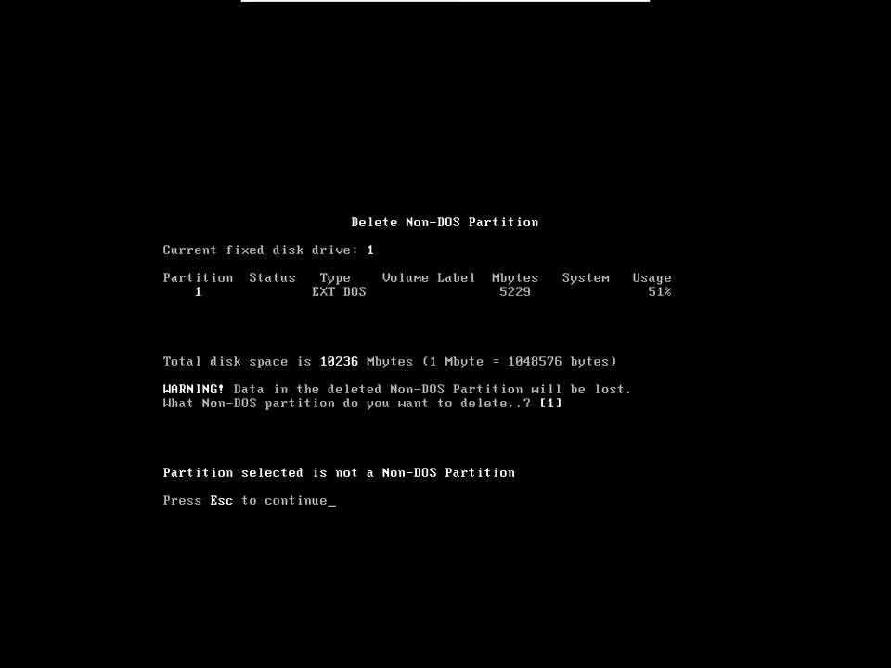
key(Escape)
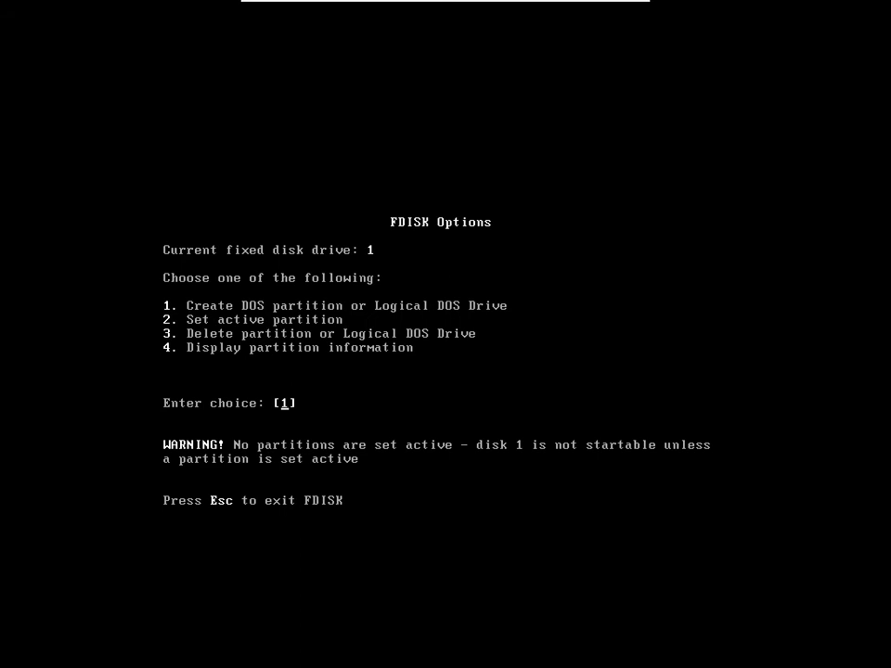
Step: Try again to delete the extended DOS partition on fixed disk 1
text(3)
key(Return)
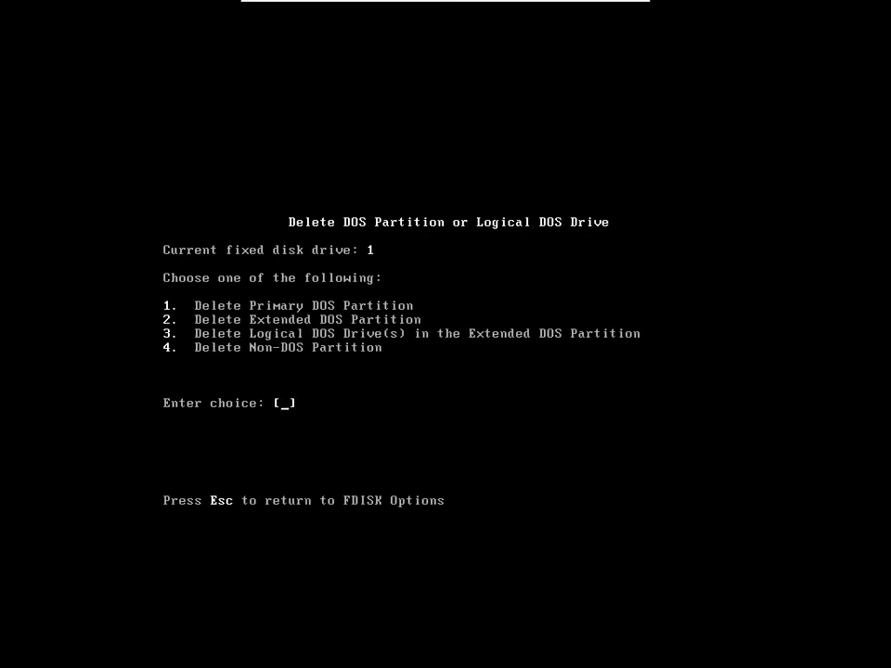
text(2)
key(Return)
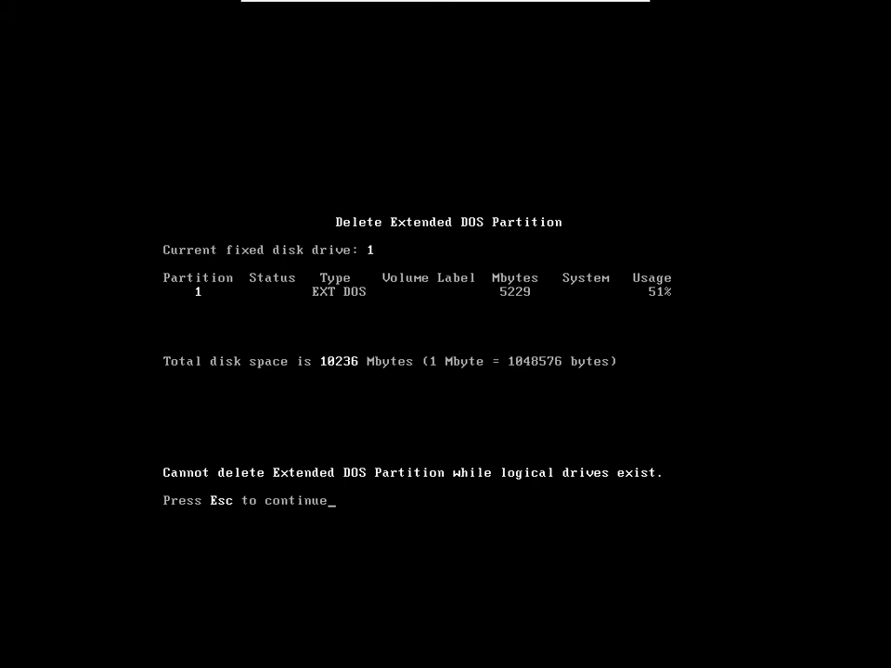
key(Escape)
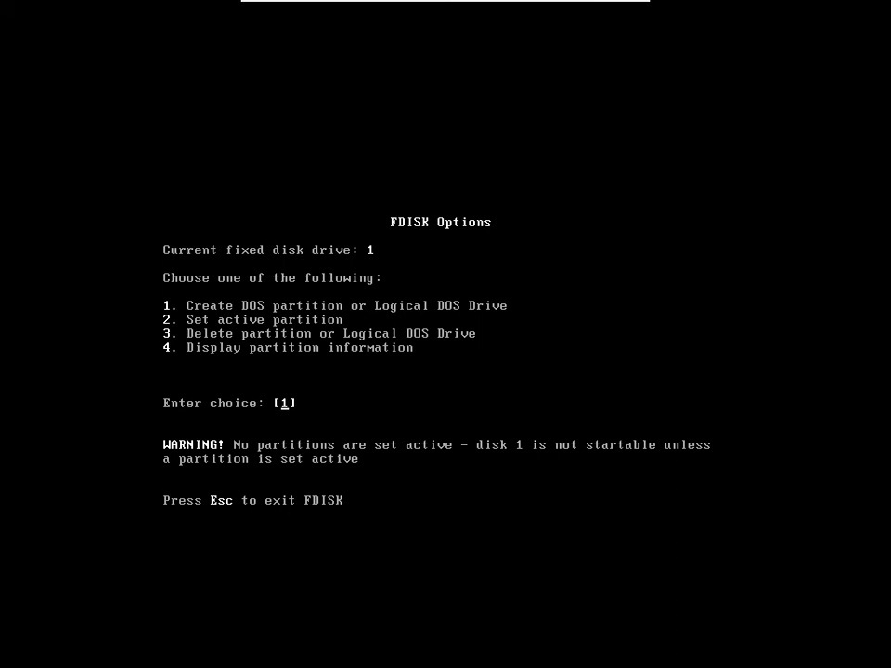
Step: Leave the current virtual machine and show the Windows 98 virtual machine of the remote VMware Workstation in full screen
key(ctrl+alt)
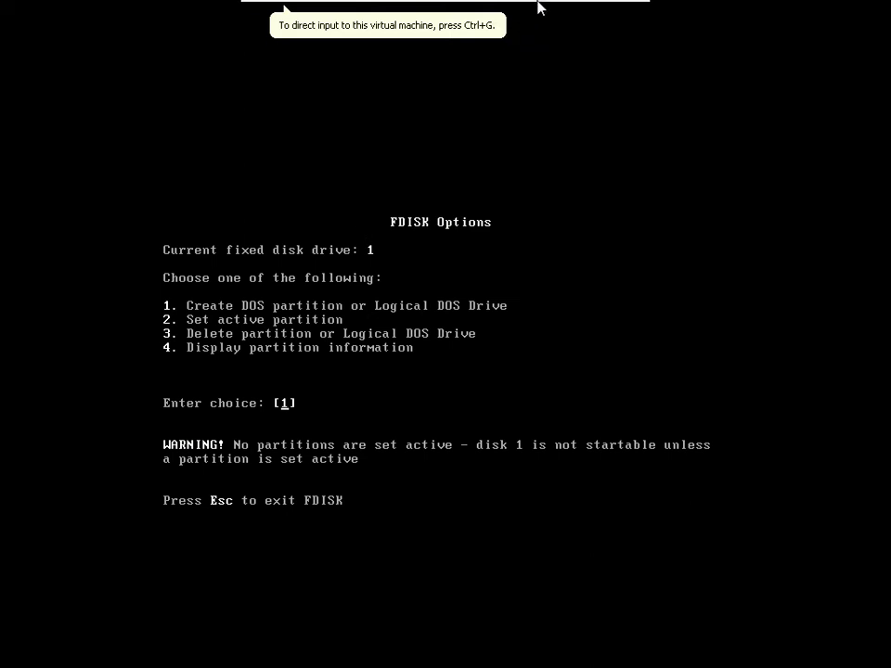
mouse_move(549, 6)
key(ctrl+alt+Break)
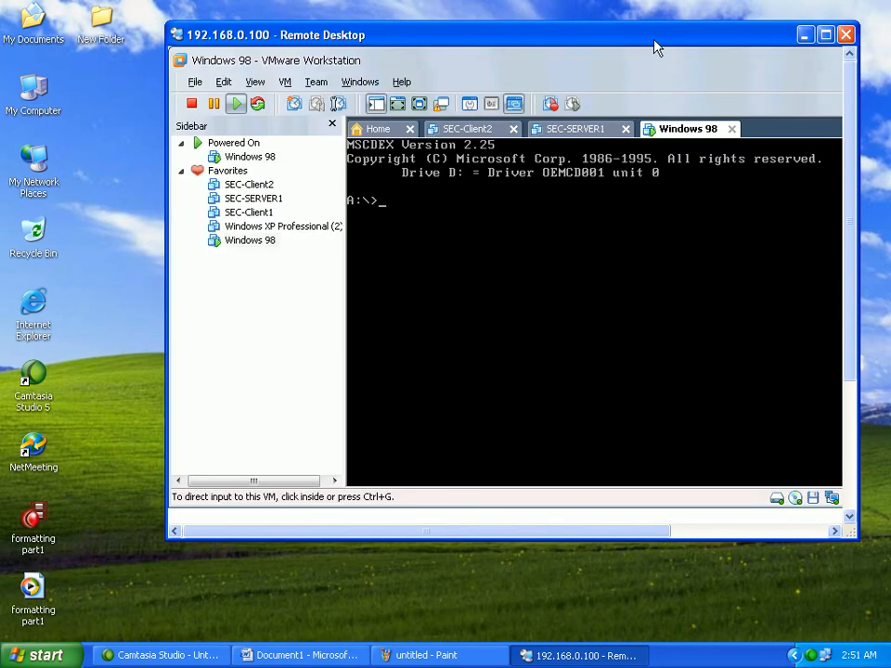
double_click(644, 35)
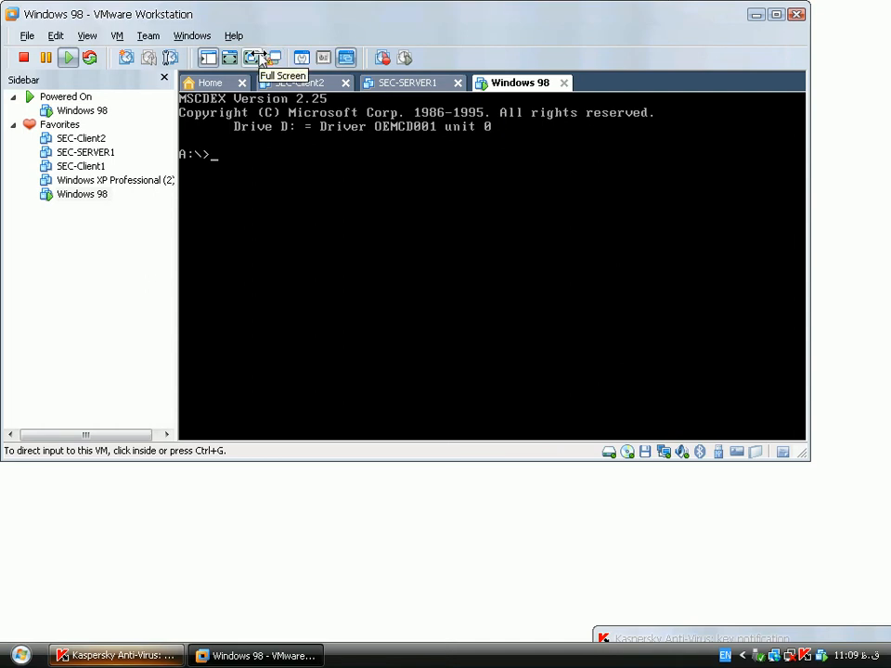
click(263, 57)
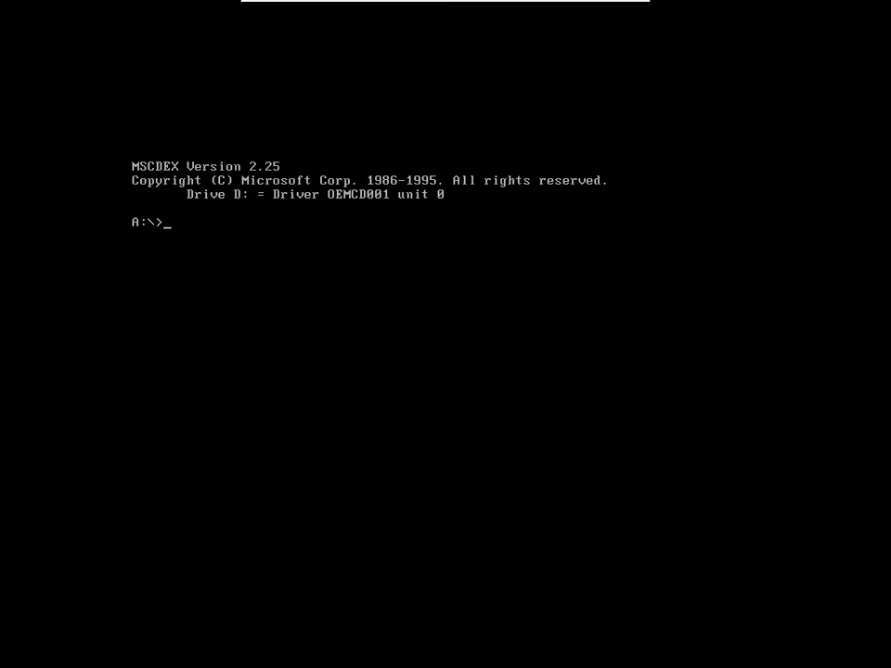
Step: Start FDISK from the A: prompt and answer the large disk support question
text(fdisk)
key(Return)
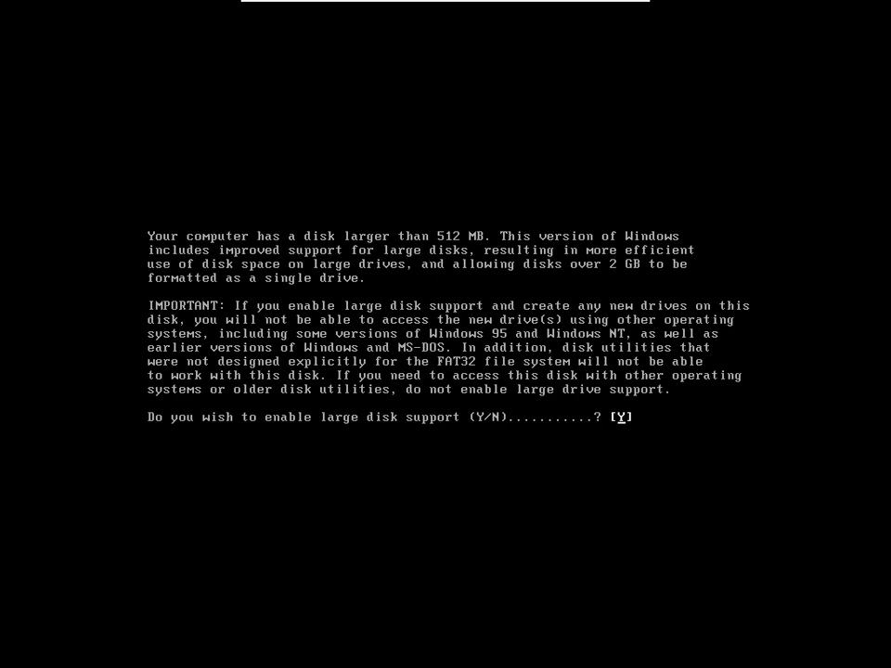
key(Return)
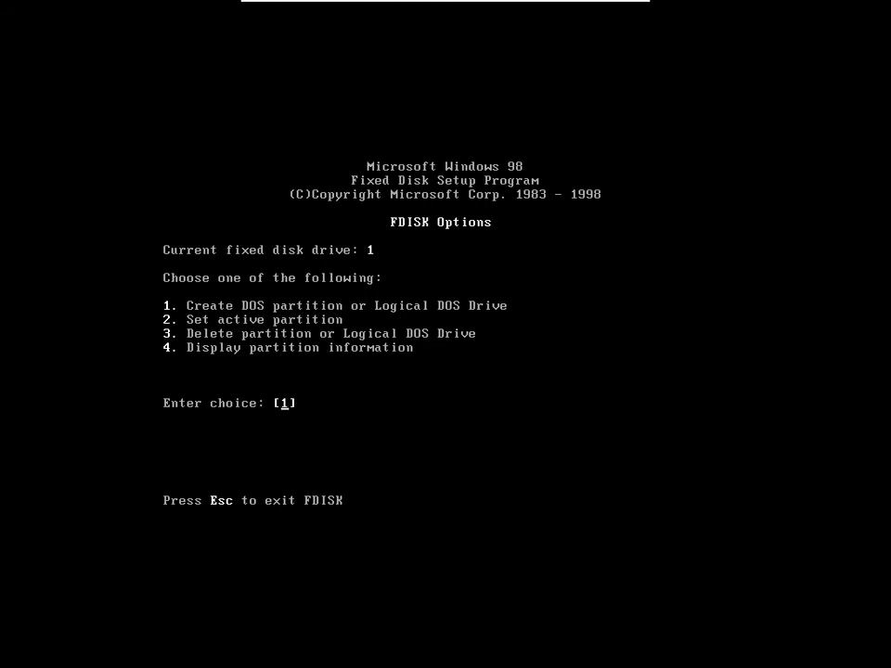
Step: Display the partition information of fixed disk 1 and return to the FDISK options
text(4)
key(Return)
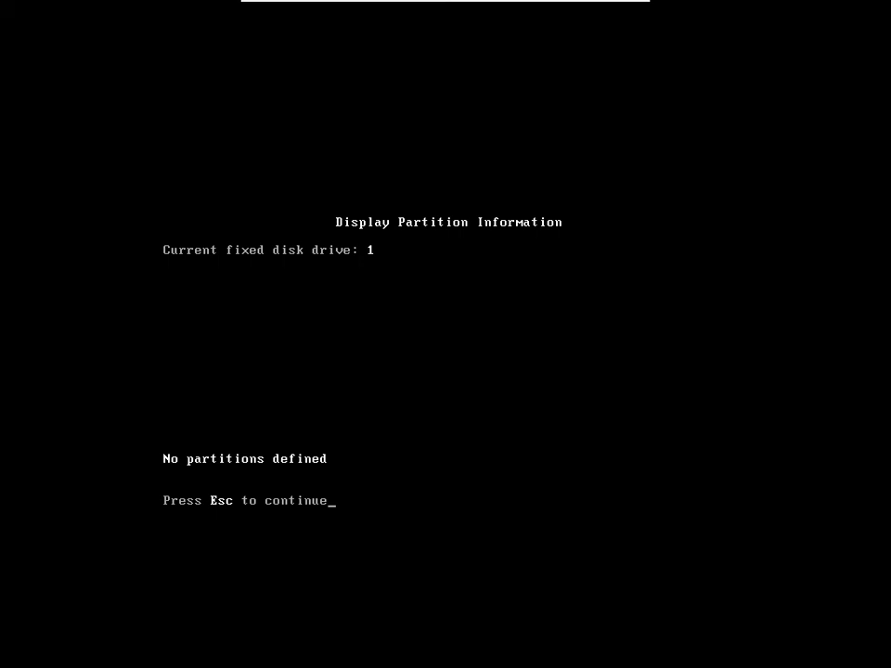
key(Escape)
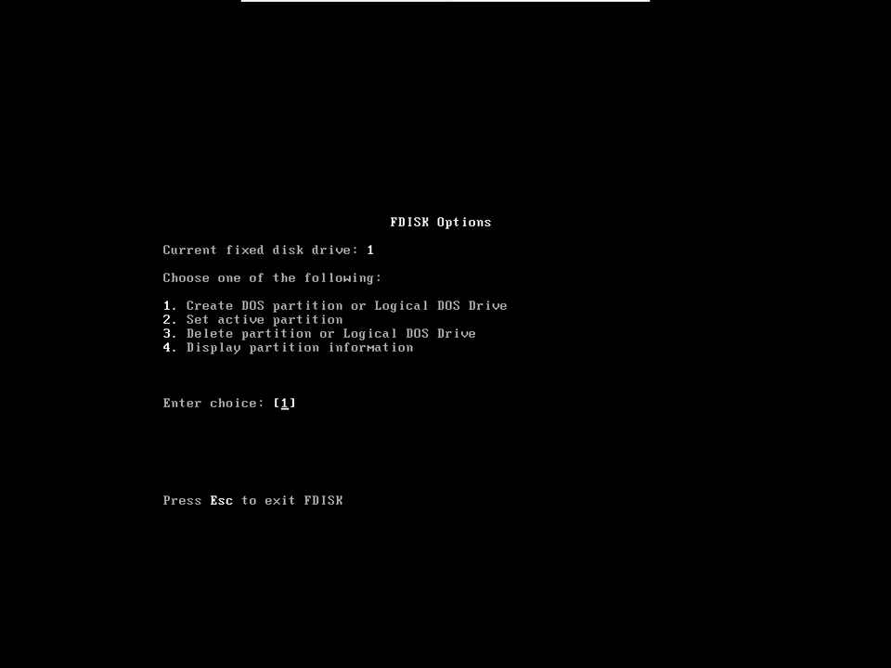
Step: Try to create a logical DOS drive in the extended DOS partition of fixed disk 1
text(21)
key(Return)
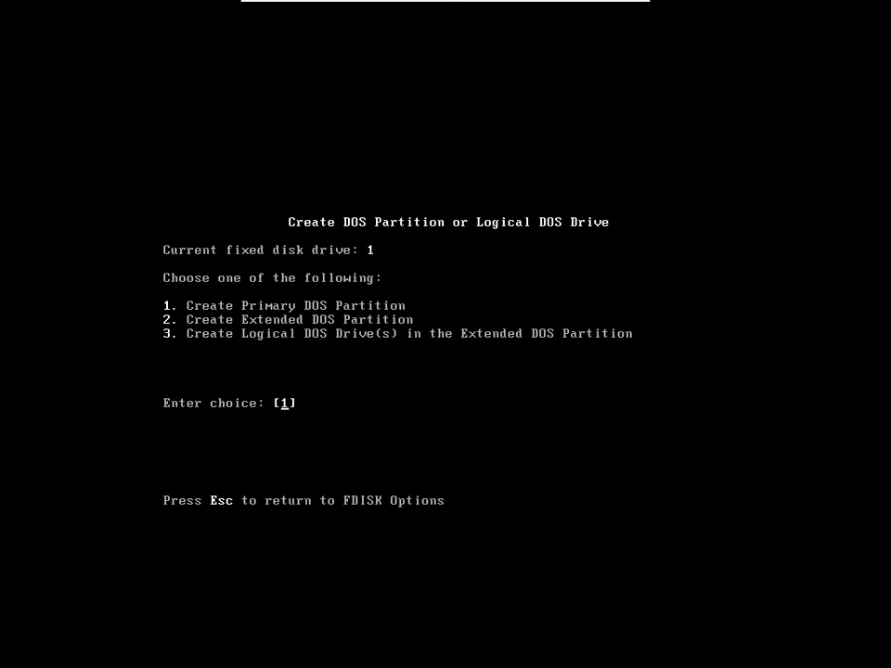
text(3)
key(Return)
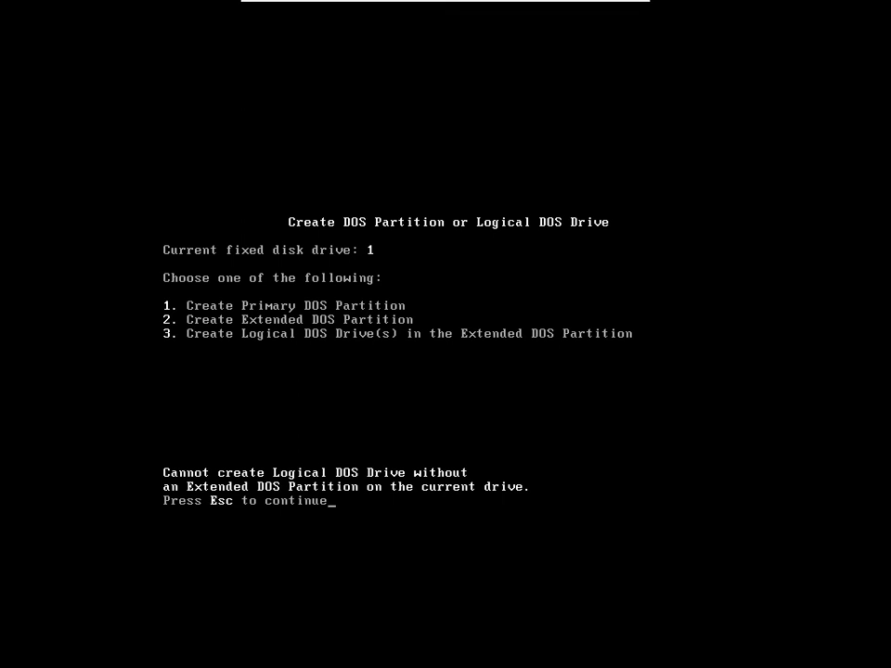
key(Escape)
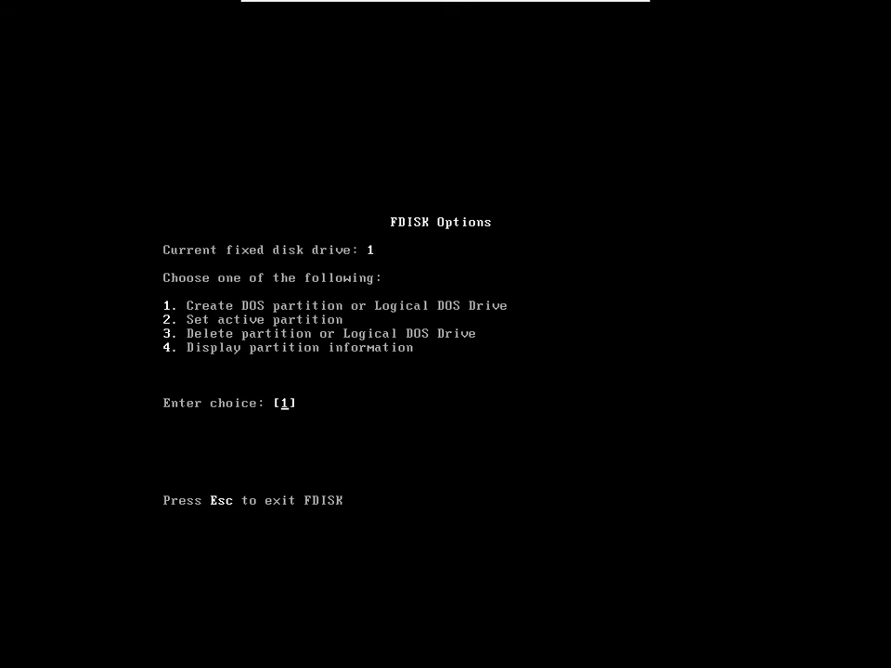
Step: Begin creating a primary DOS partition on fixed disk 1, declining the maximum available size
key(Return)
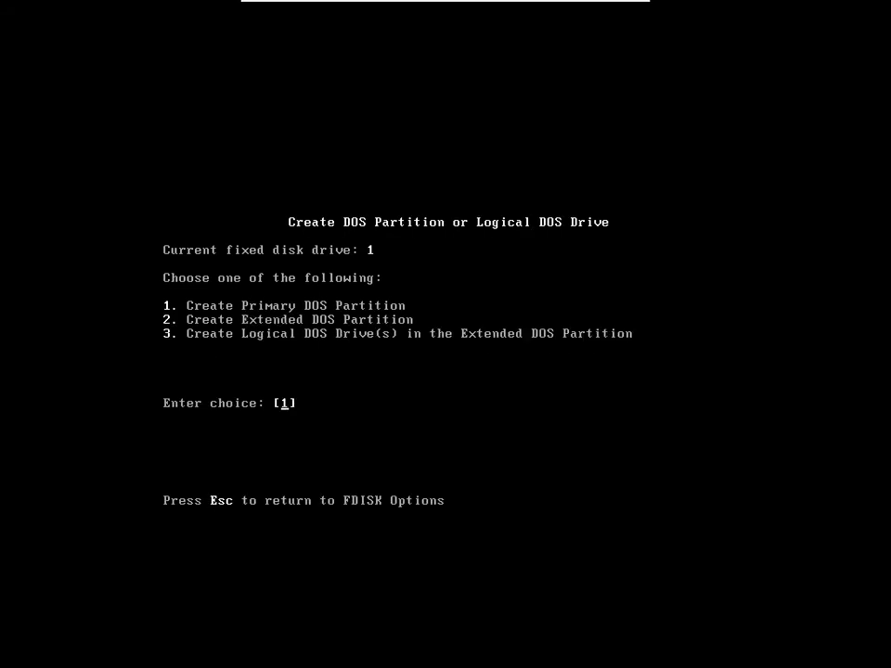
text(21)
key(Return)
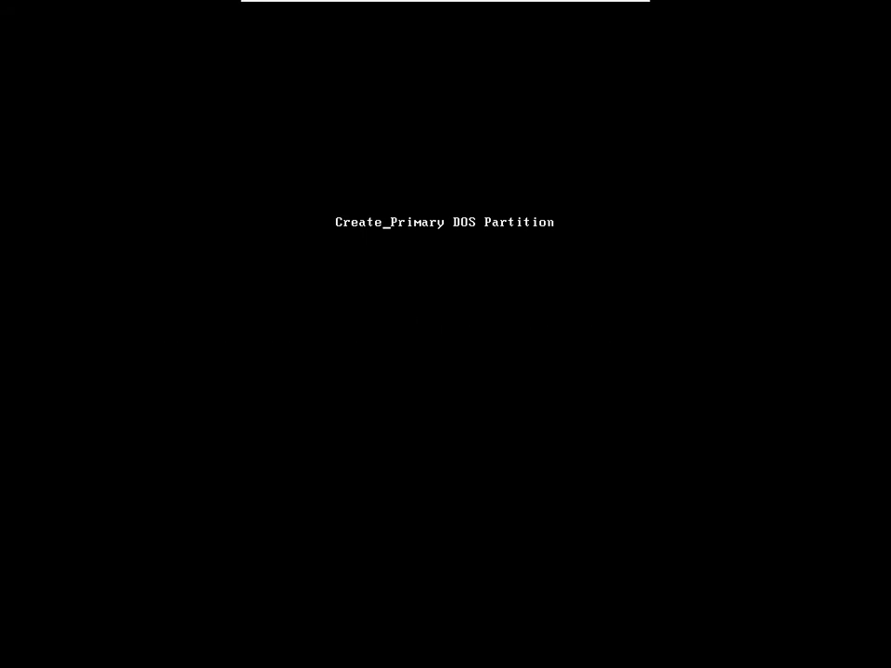
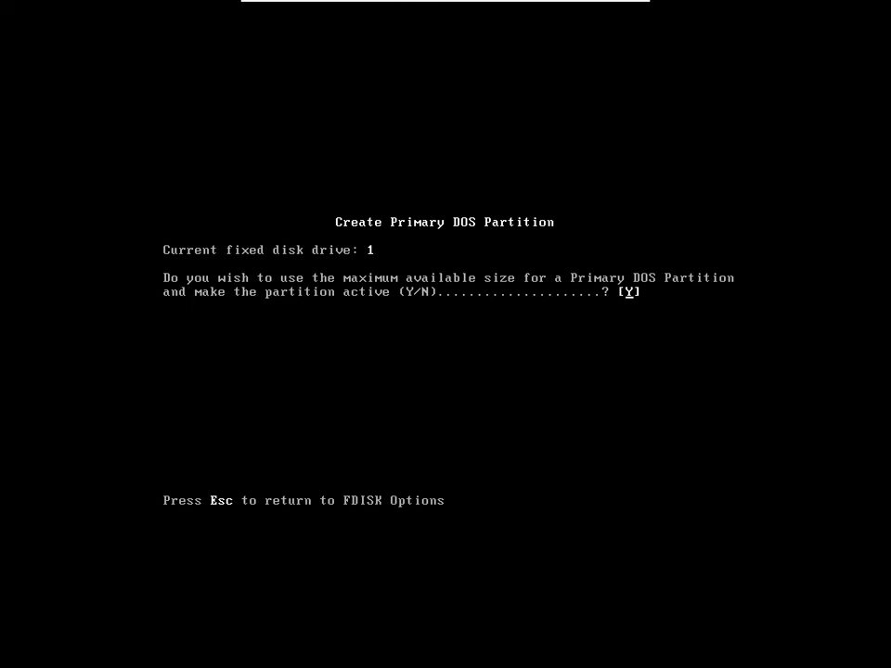
text(N)
key(Return)
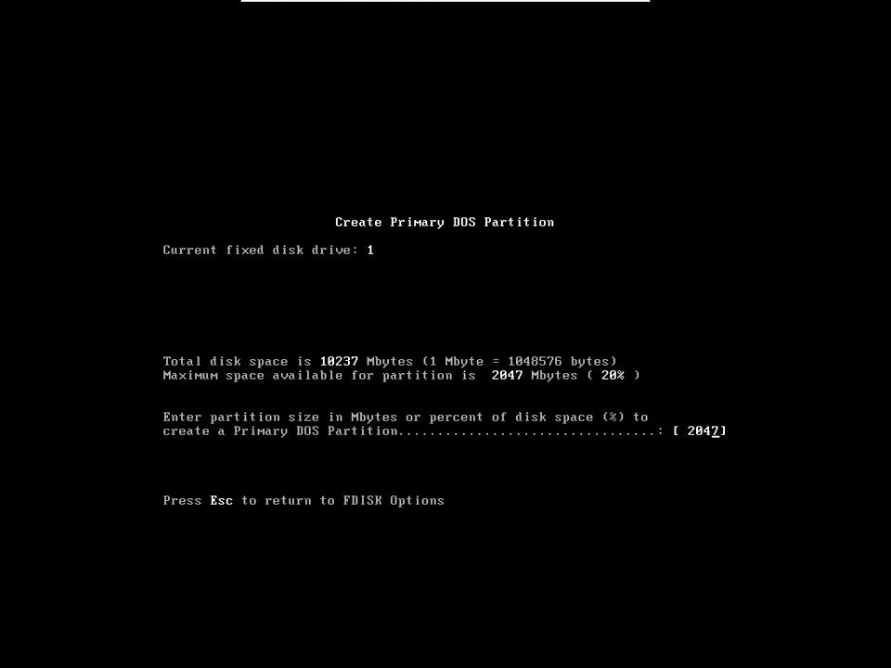
key(ctrl+alt)
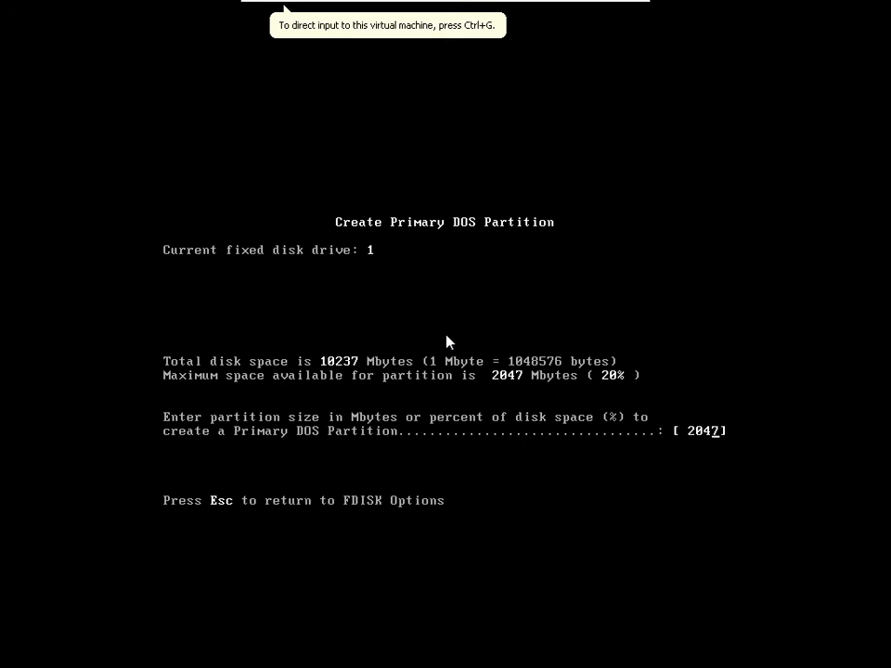
key(super)
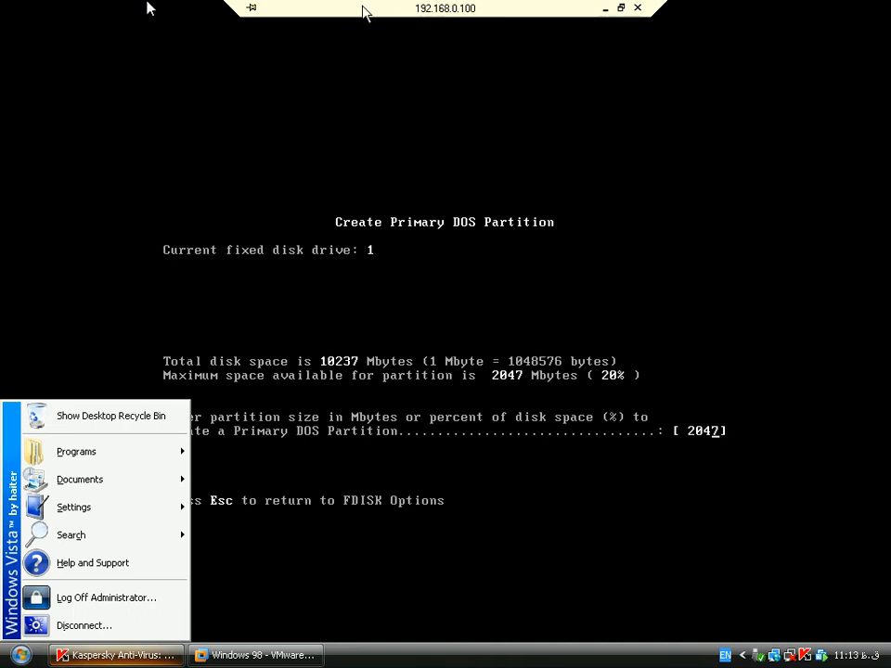
double_click(363, 6)
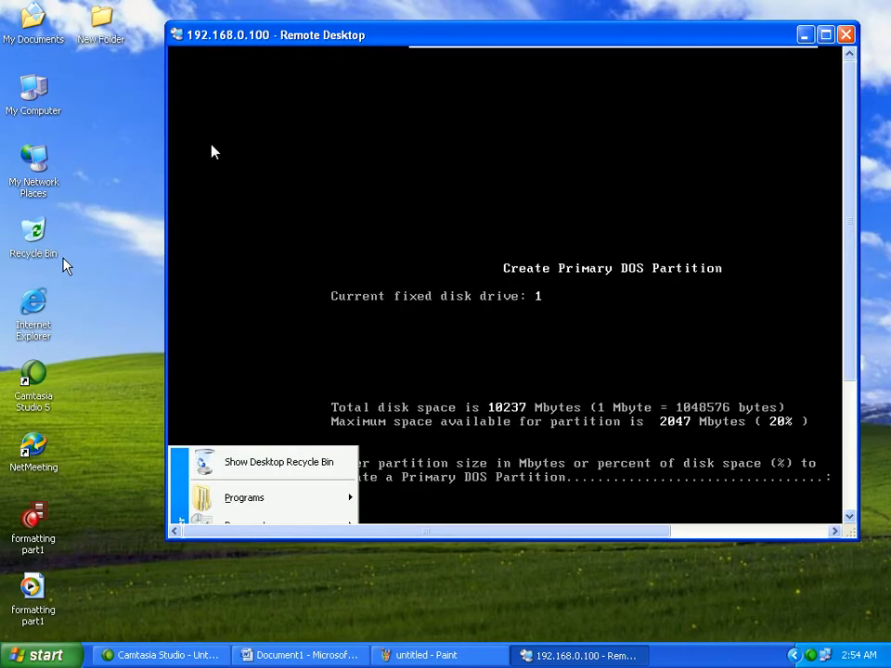
click(76, 252)
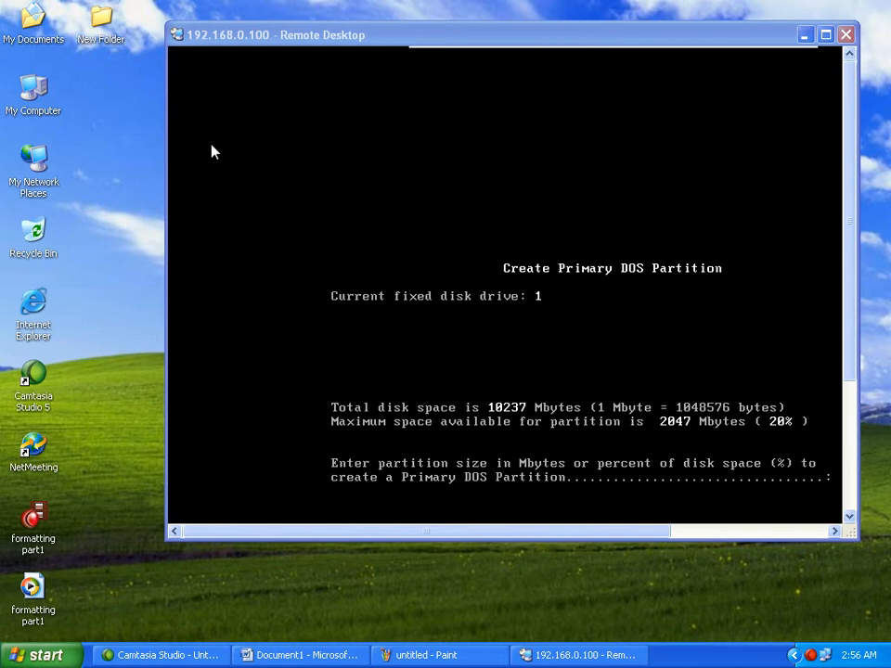
double_click(531, 33)
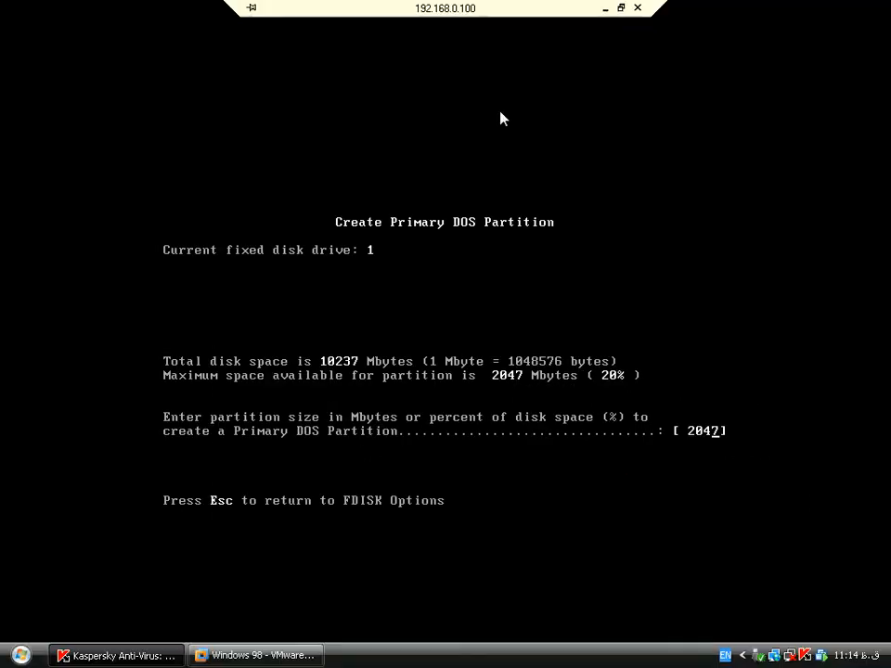
click(388, 264)
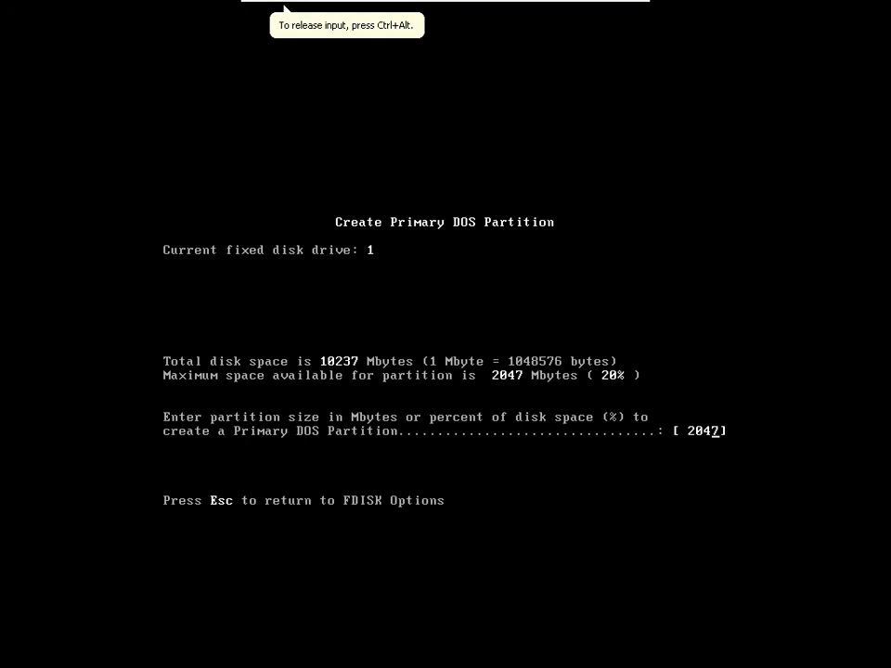
Step: Try to set the size of the new primary DOS partition to 30% of the disk space
key(BackSpace)
key(BackSpace)
key(BackSpace)
key(BackSpace)
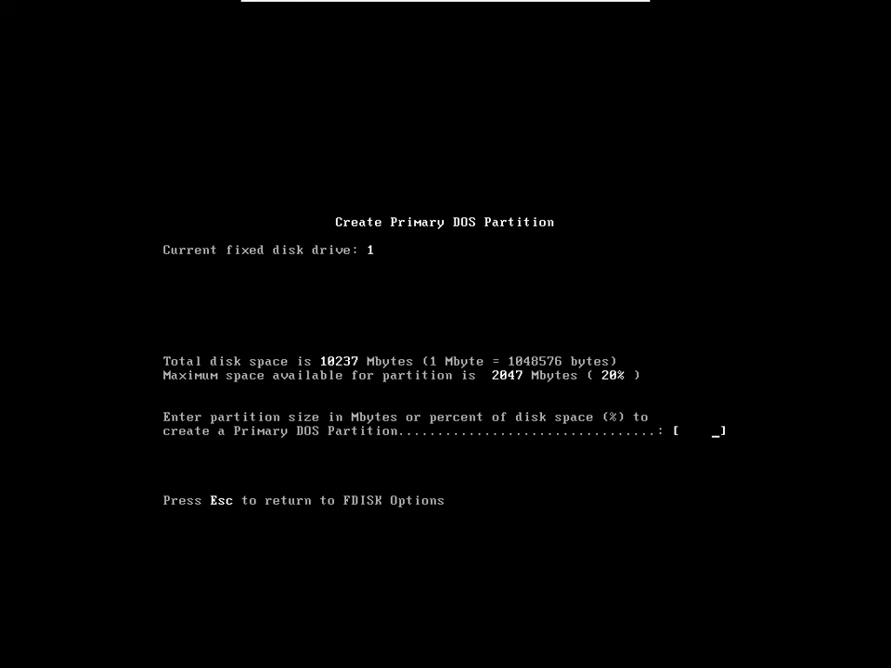
text(30%)
key(Return)
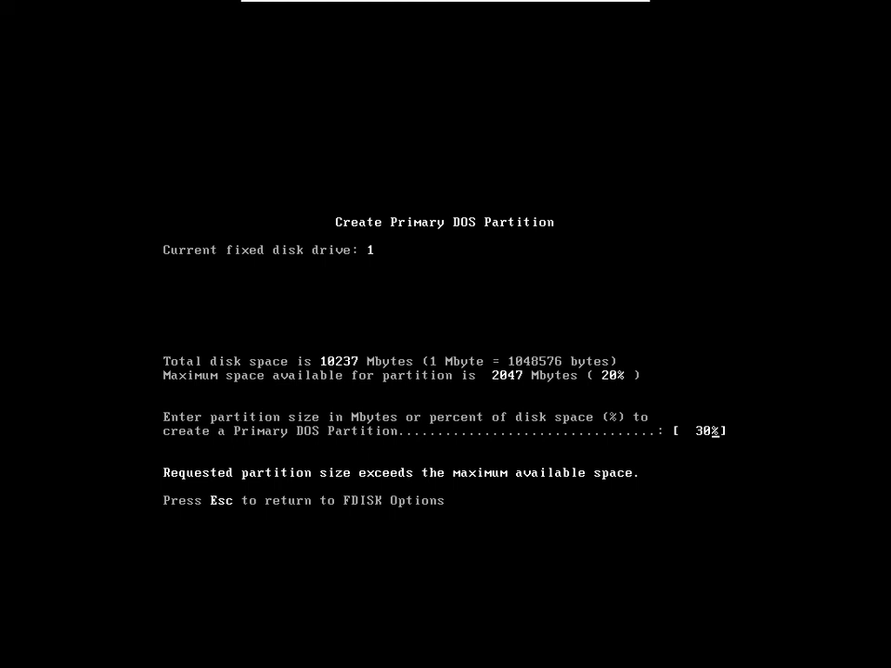
mouse_move(446, 1)
key(BackSpace)
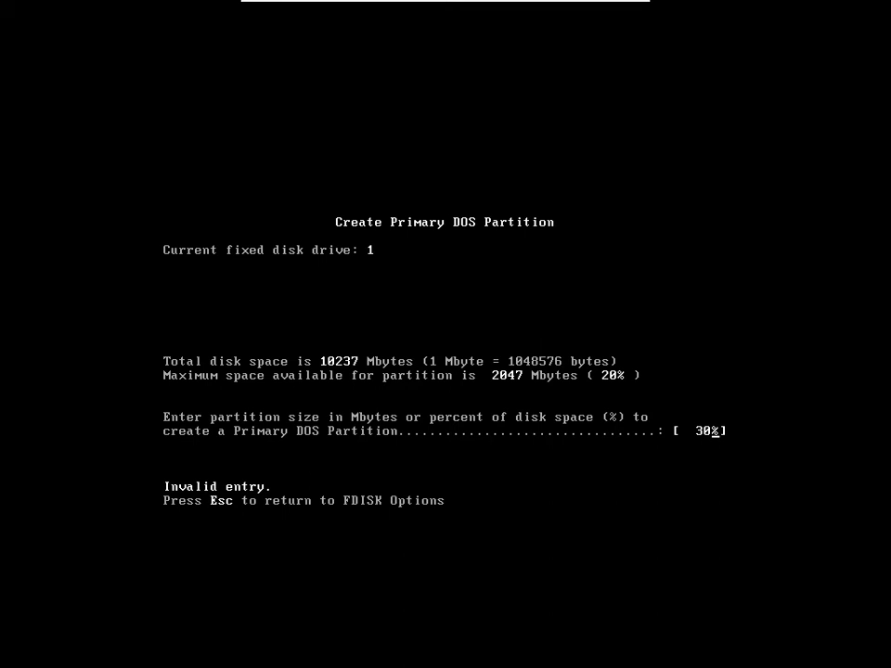
Step: Show the restarting Windows 98 virtual machine in full screen and boot it from the CD-ROM
key(ctrl+alt)
mouse_move(838, 2)
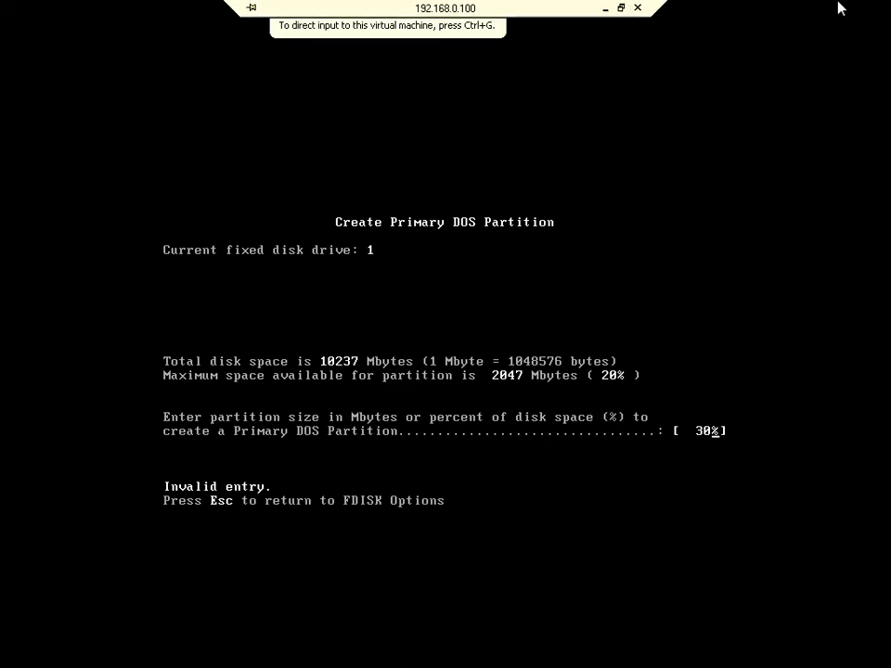
double_click(503, 8)
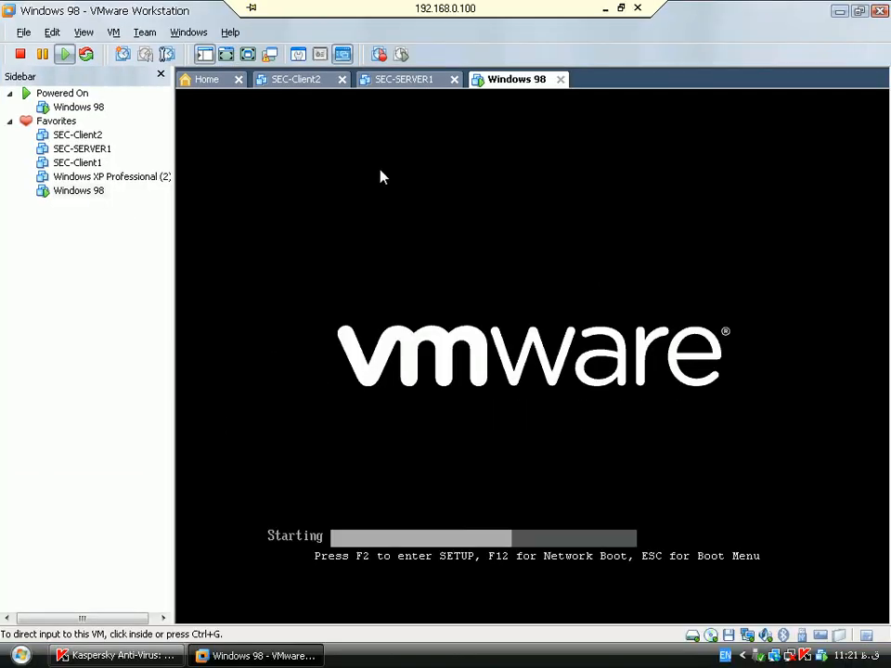
click(248, 55)
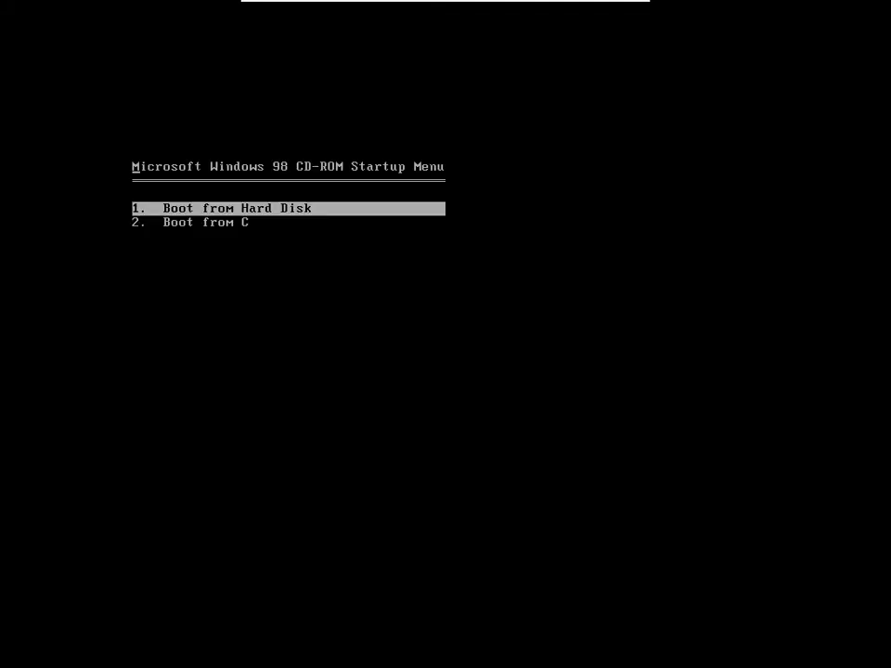
key(Down)
key(Return)
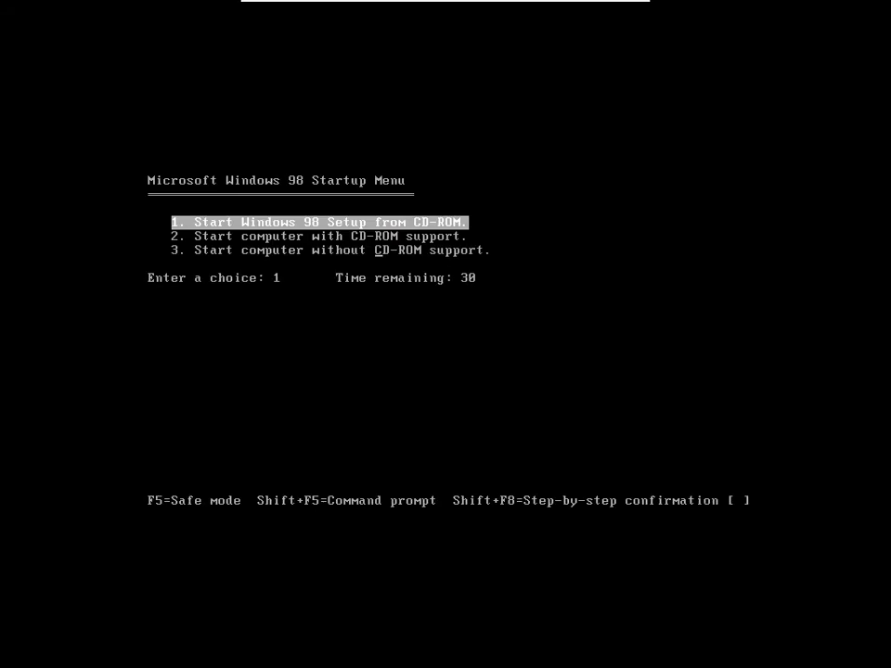
Step: Start the computer with CD-ROM support and run FDISK with large disk support enabled
key(Down)
key(Return)
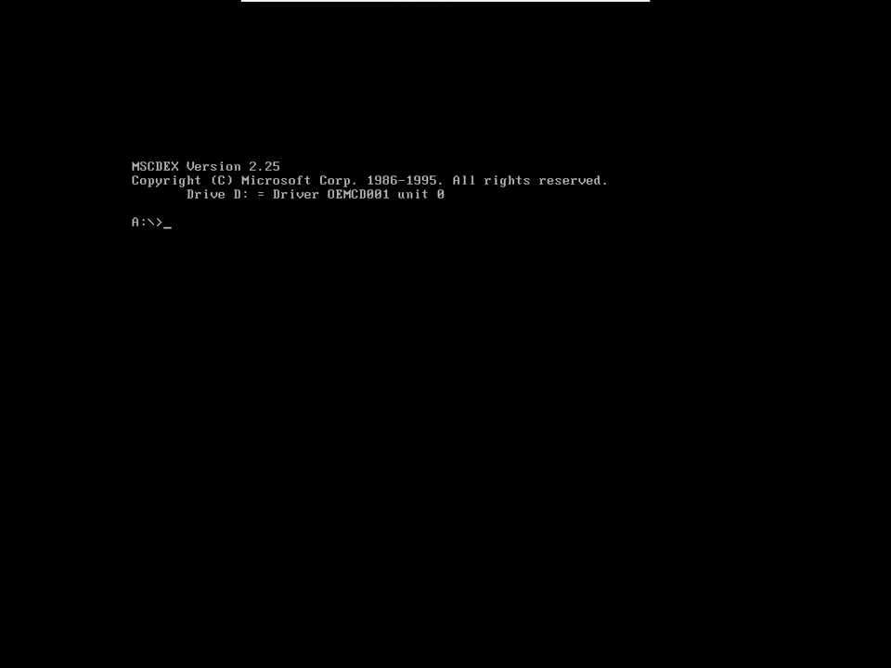
text(fdisk)
key(Return)
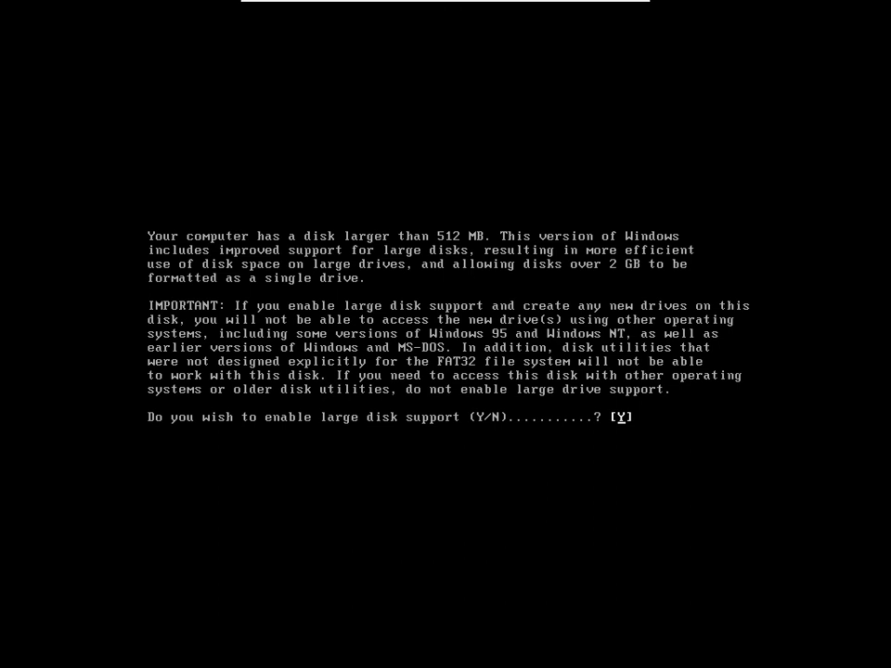
key(Return)
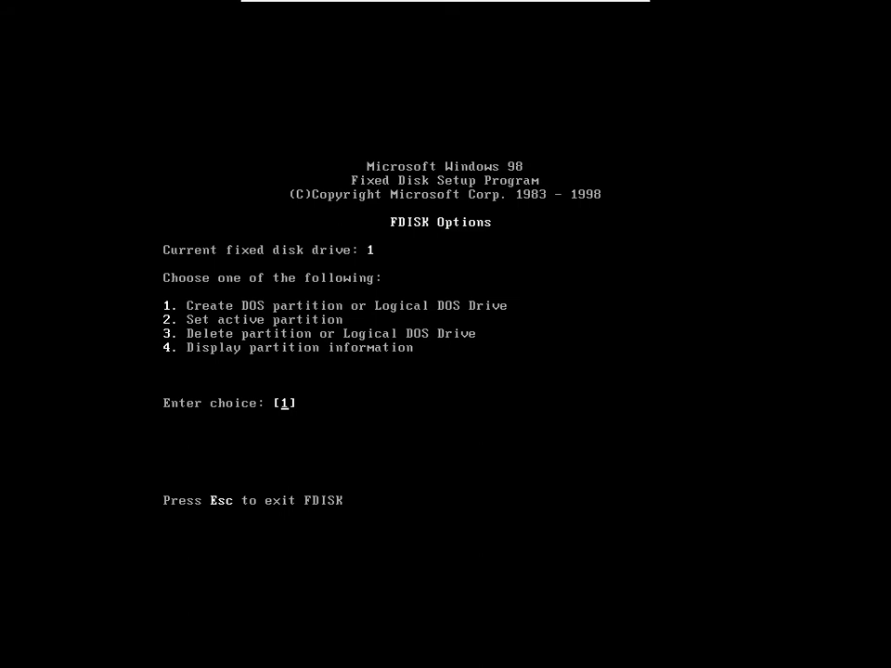
Step: Start a new primary DOS partition on fixed disk 1, choosing not to use the maximum available size
key(Return)
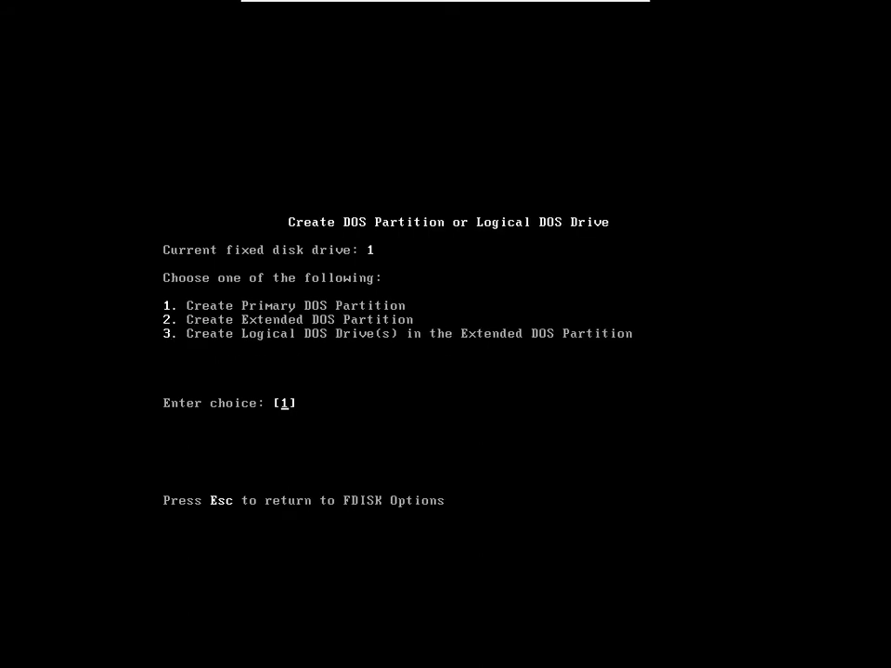
key(Return)
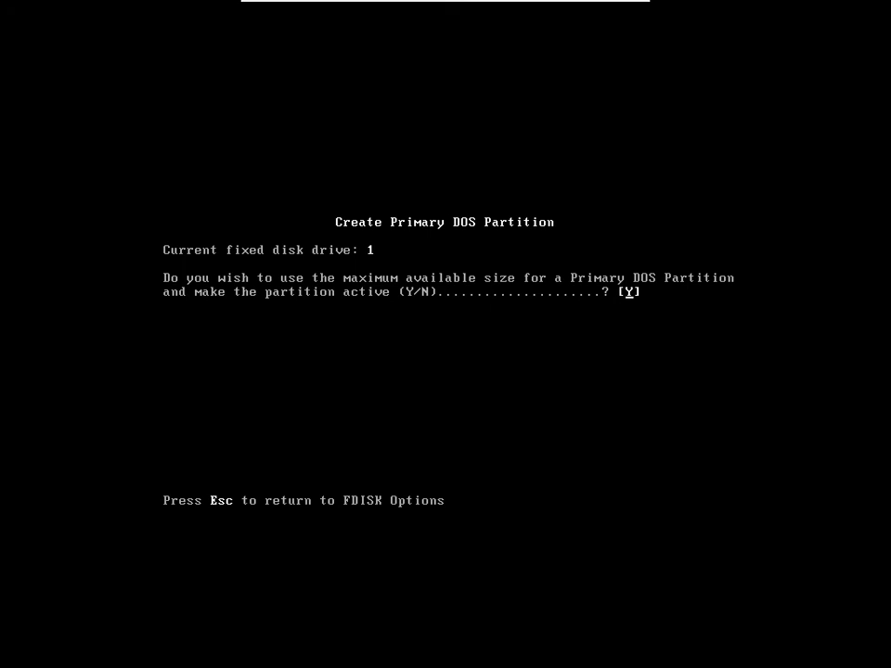
text(N)
key(Return)
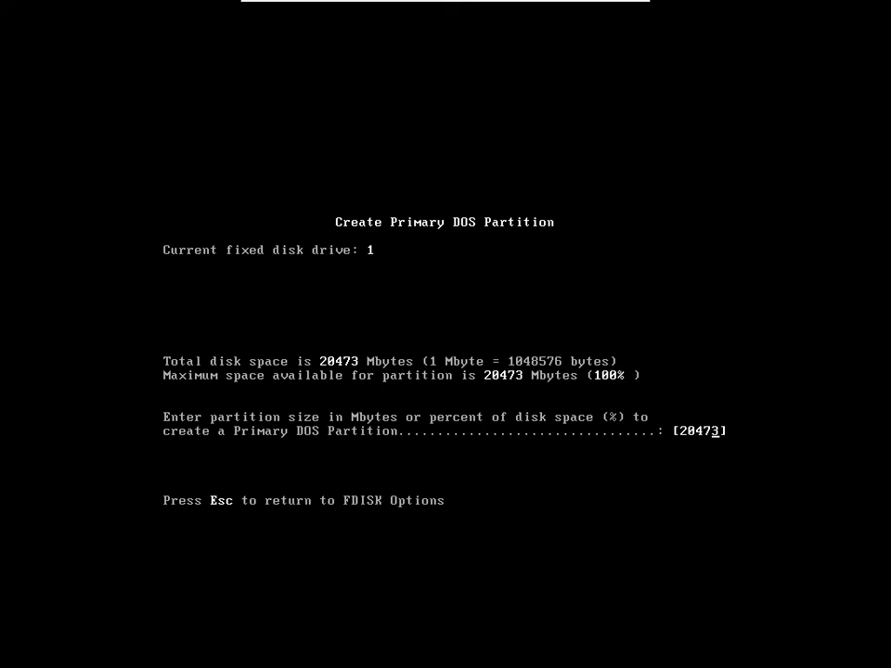
Step: Create the primary DOS partition with a size of 30% of the disk space and return to FDISK Options
key(BackSpace)
key(BackSpace)
key(BackSpace)
key(BackSpace)
key(BackSpace)
text(40000)
key(BackSpace)
key(BackSpace)
key(BackSpace)
key(BackSpace)
key(BackSpace)
text(30%)
key(Return)
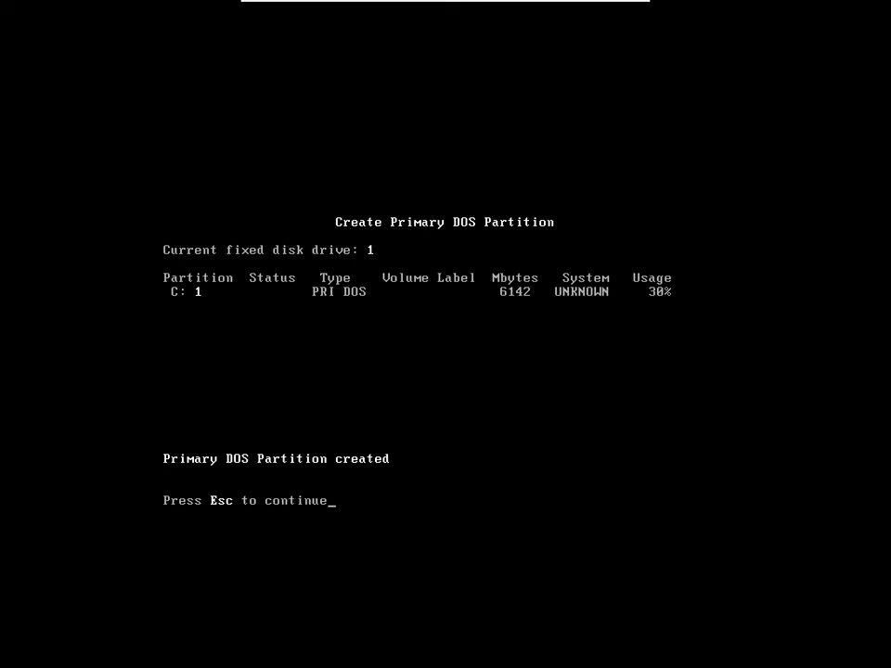
key(Escape)
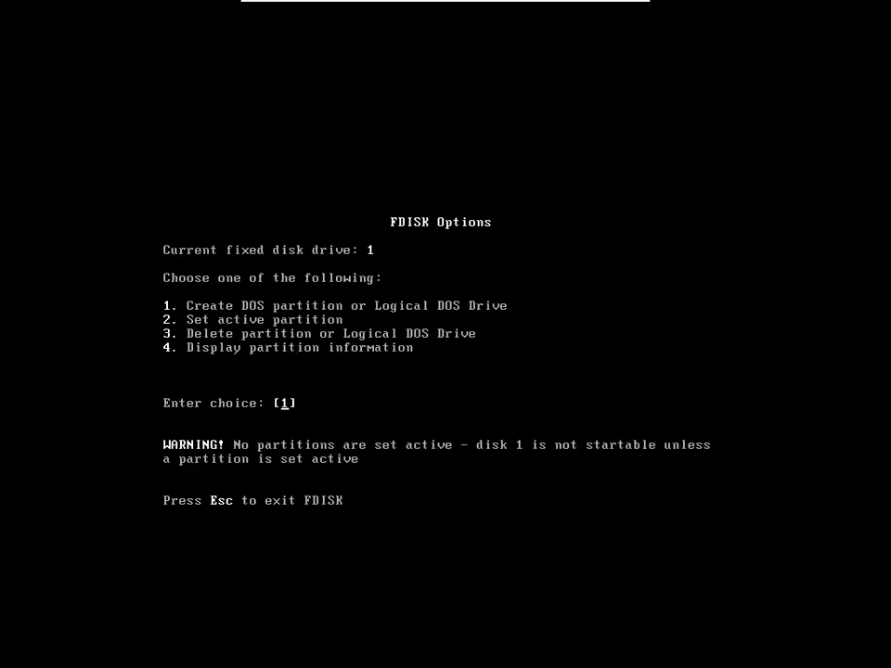
Step: Display the partition information for fixed disk 1 to check the new primary partition
text(4)
key(Return)
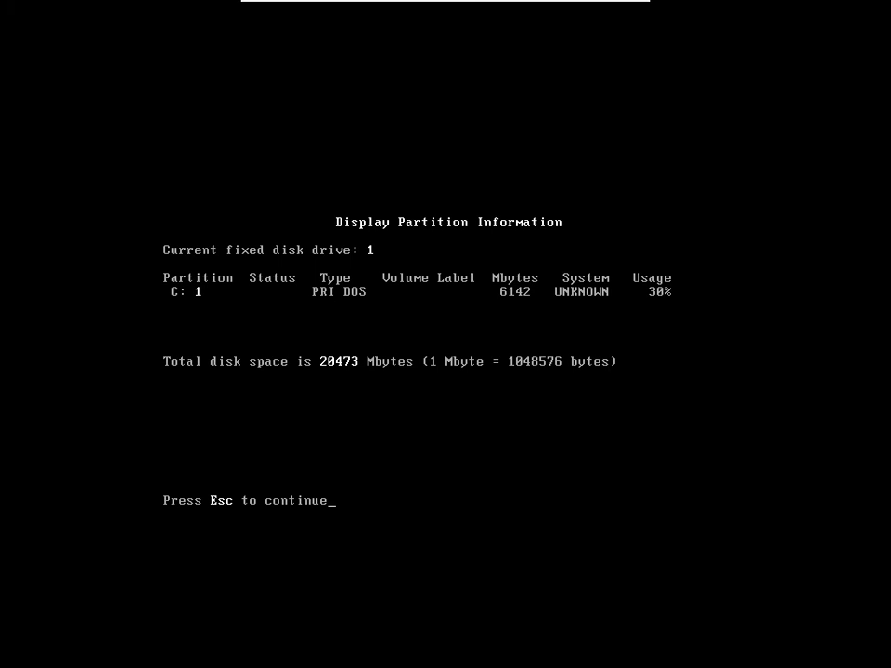
key(Escape)
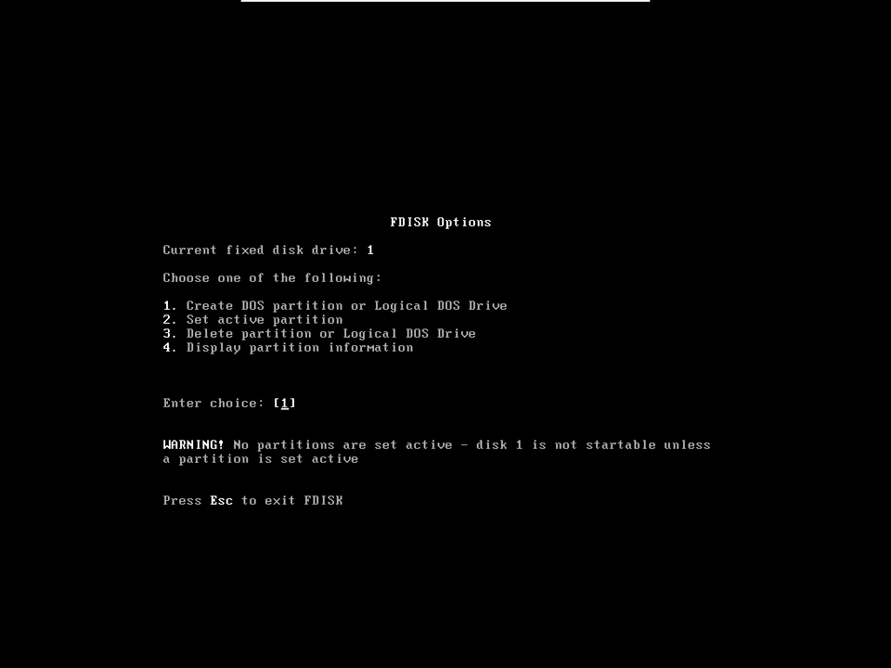
Step: Create an extended DOS partition on fixed disk 1 using the full available 14331 Mbytes
key(Return)
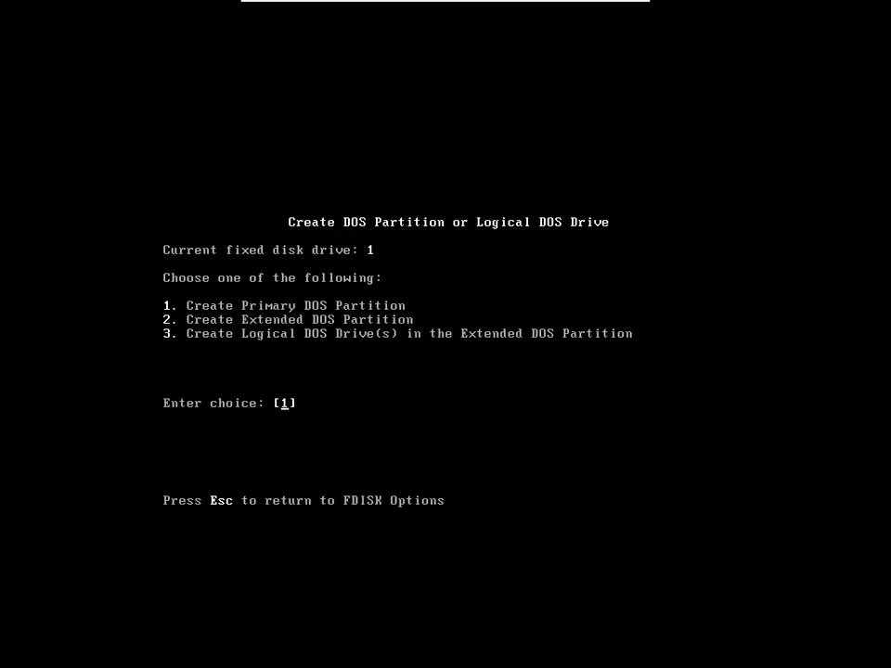
key(2)
key(Return)
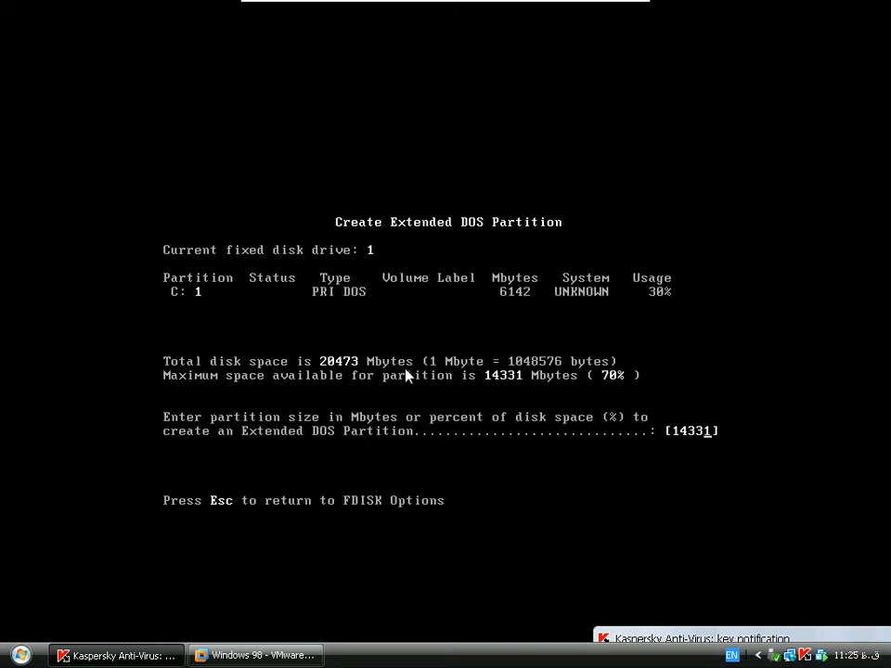
click(406, 376)
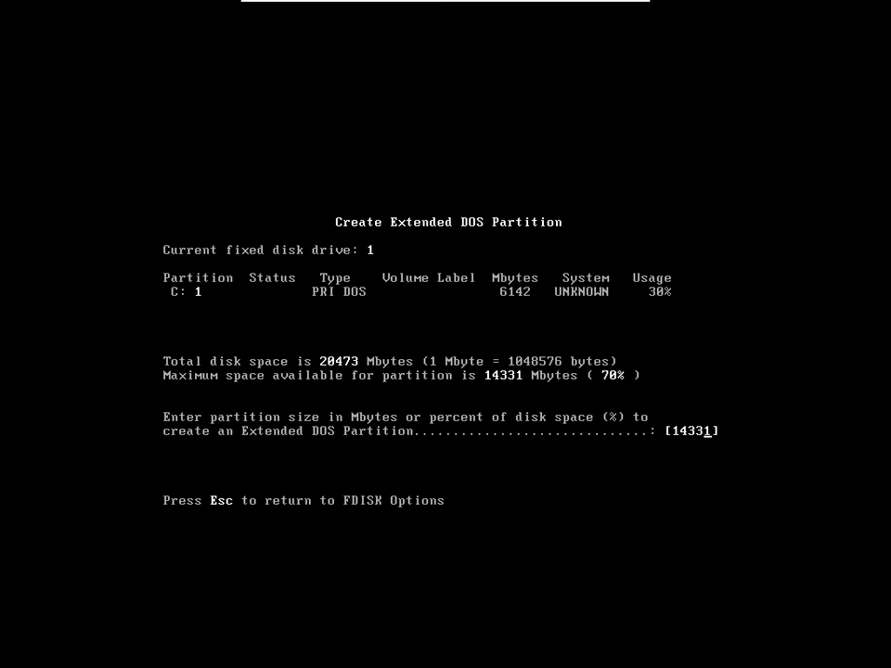
key(Return)
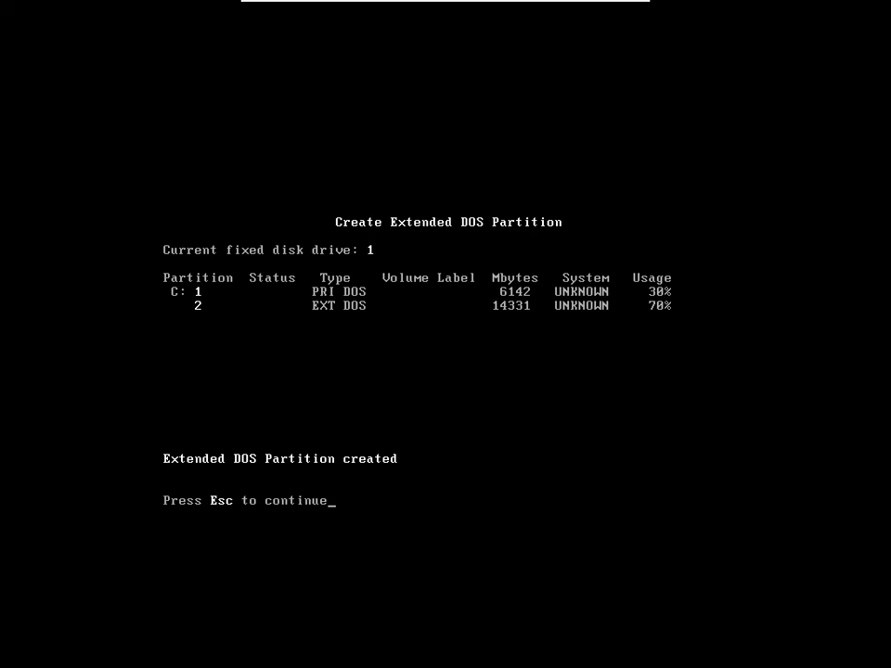
key(Escape)
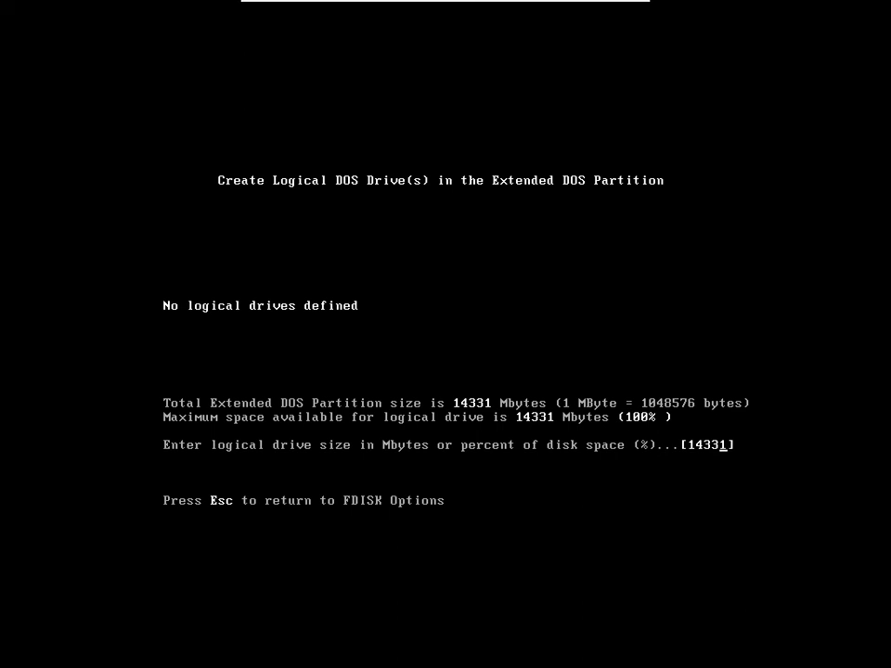
Step: Leave the logical drive creation and review the primary and extended partitions in the partition information
key(Escape)
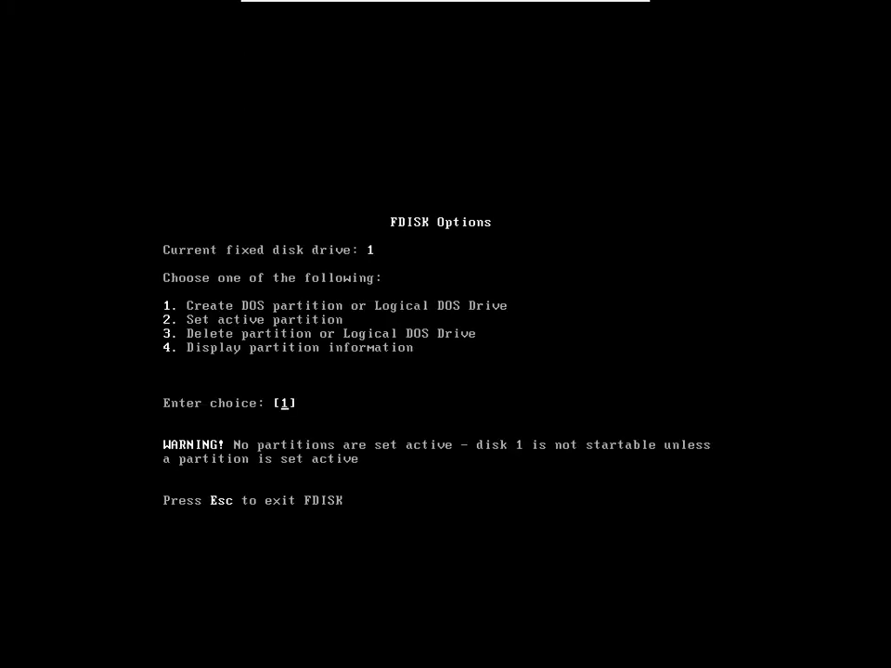
text(4)
key(Return)
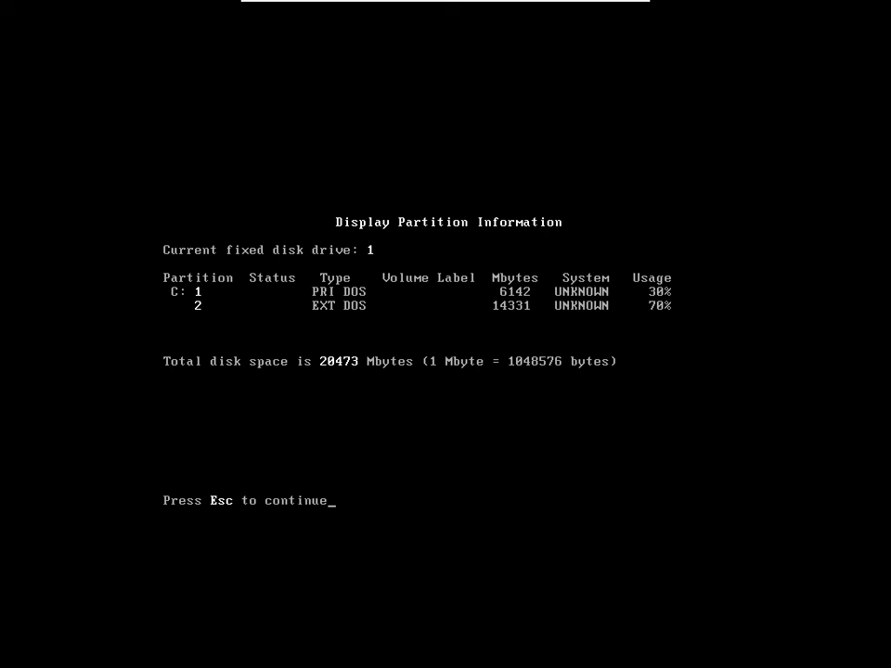
key(Escape)
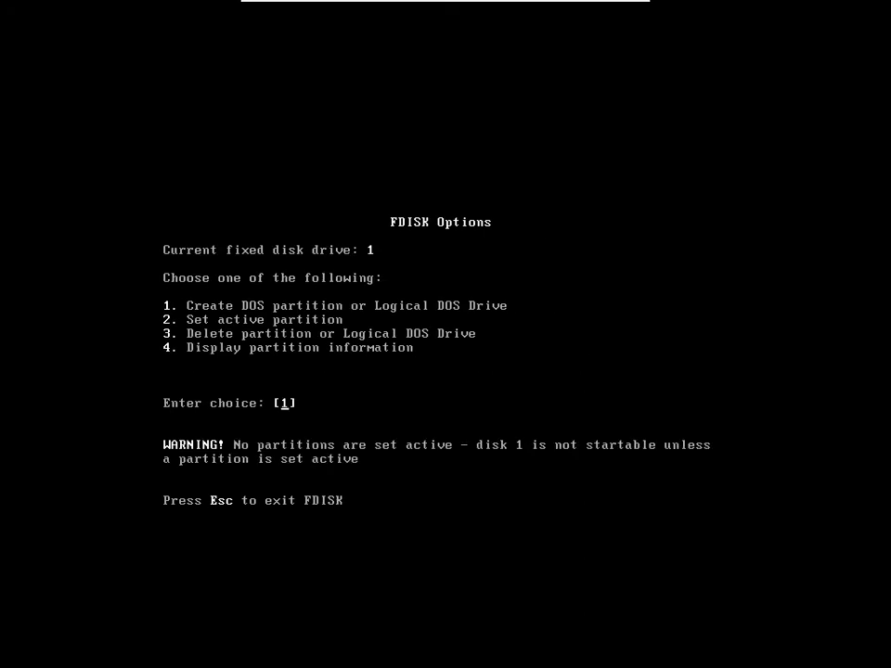
Step: Create a logical DOS drive of 4000 Mbytes in the extended DOS partition
key(Return)
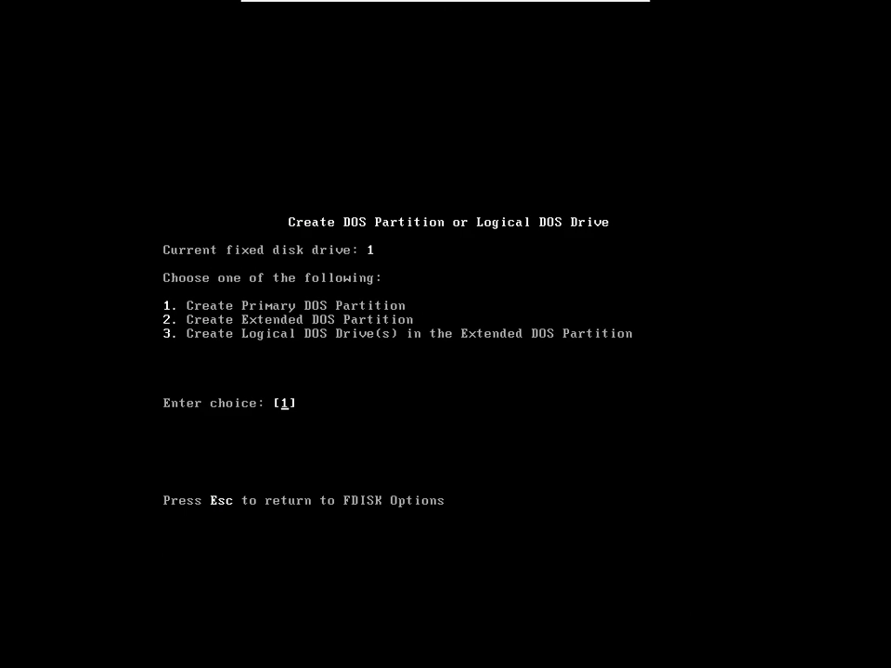
text(3)
key(Return)
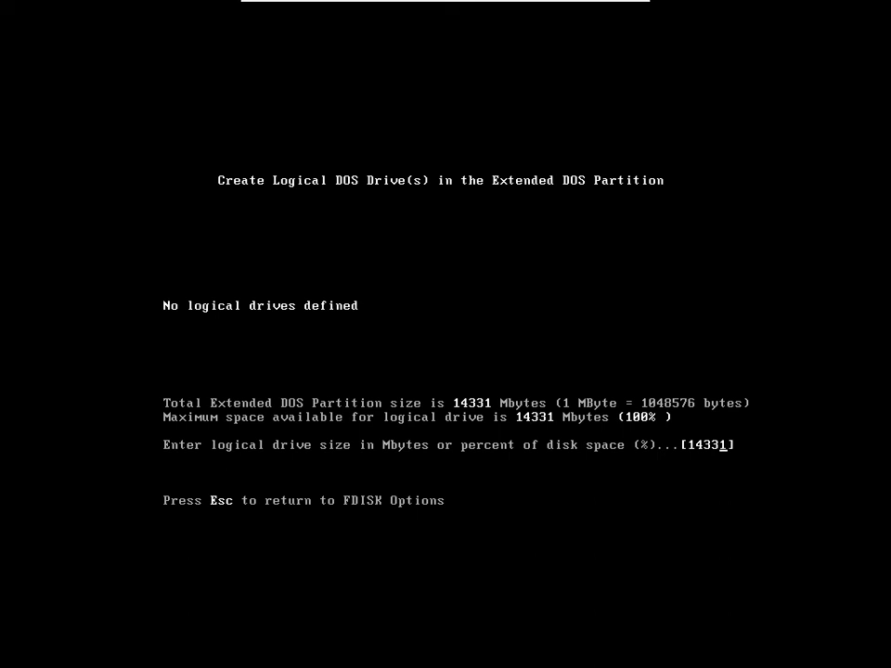
key(BackSpace)
key(BackSpace)
key(BackSpace)
key(BackSpace)
key(BackSpace)
text(4000)
key(Return)
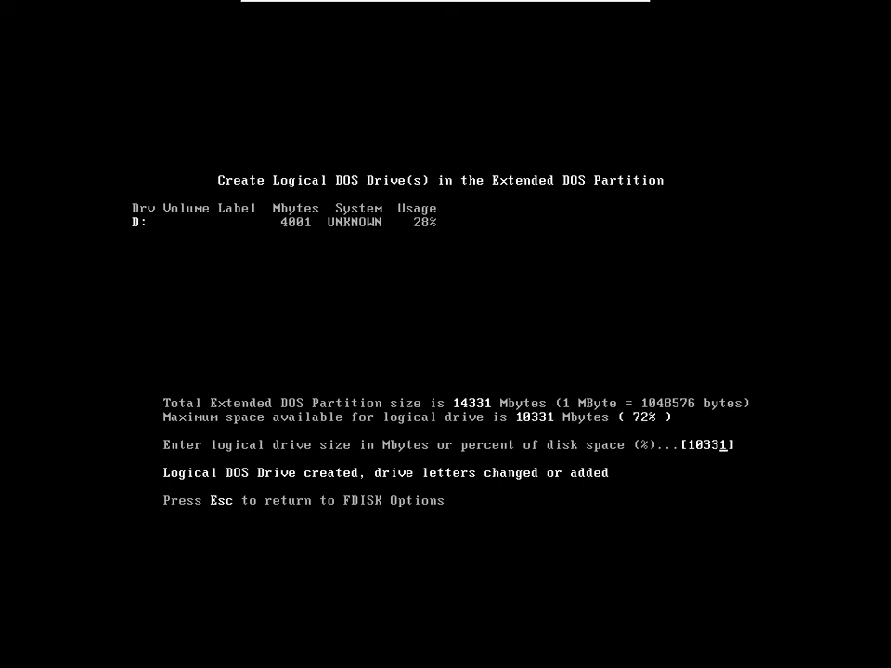
Step: Create a second logical drive of 5000 Mbytes and assign the remaining extended partition space to a third
key(BackSpace)
key(BackSpace)
key(BackSpace)
key(BackSpace)
key(BackSpace)
text(50000)
key(BackSpace)
key(Return)
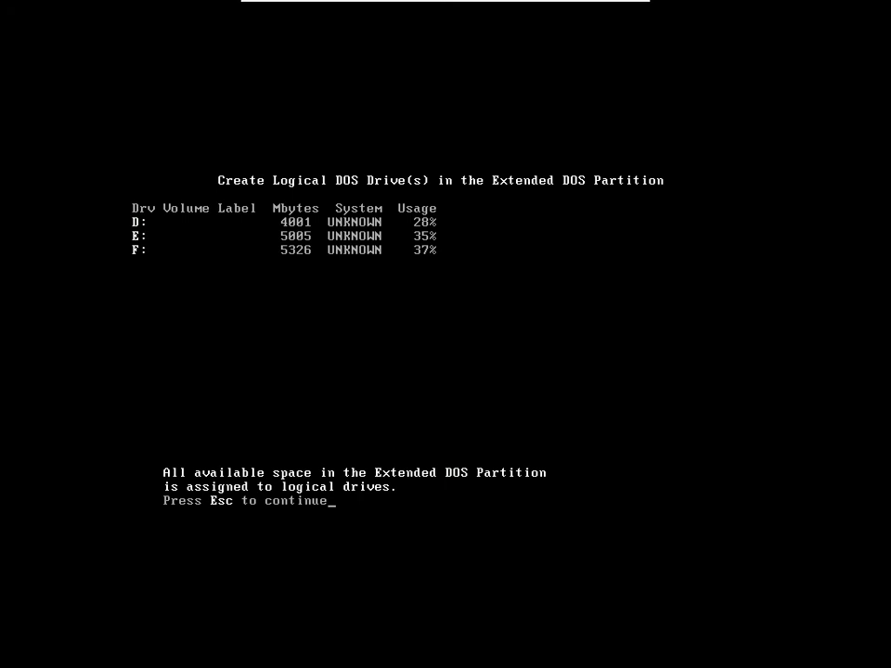
key(Escape)
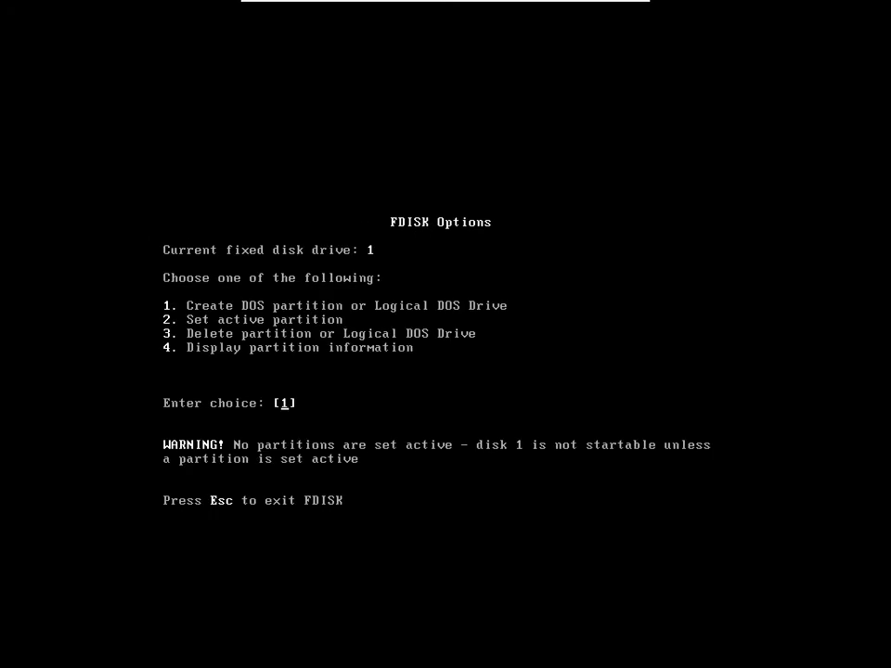
Step: Display the partition information together with the logical drive information of the extended DOS partition
text(4)
key(Return)
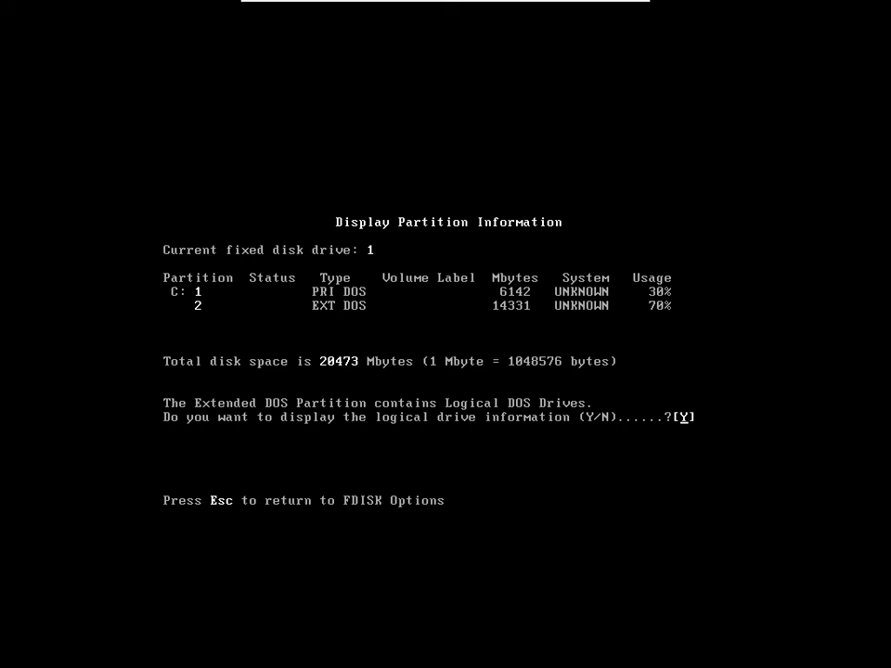
key(Return)
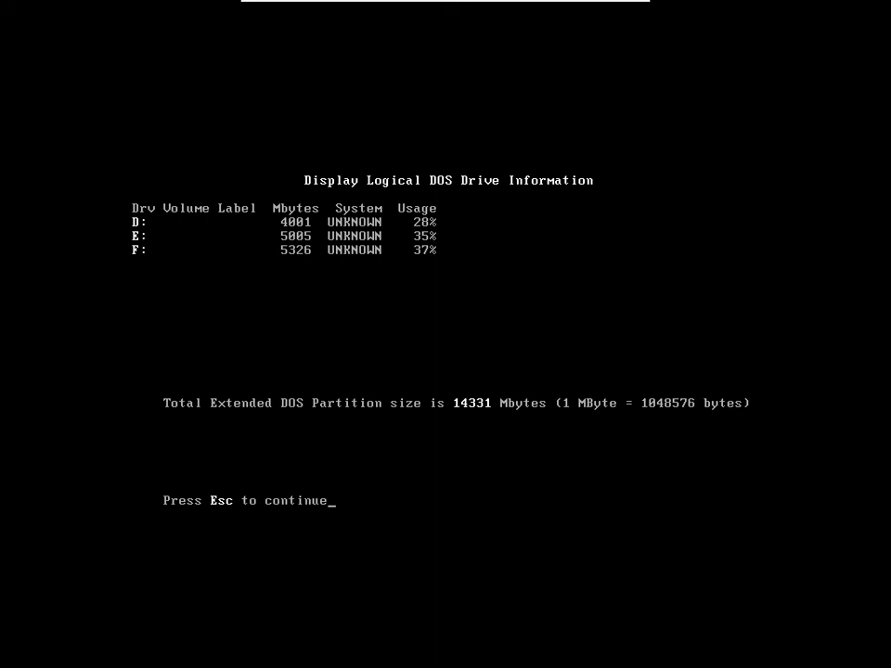
key(Escape)
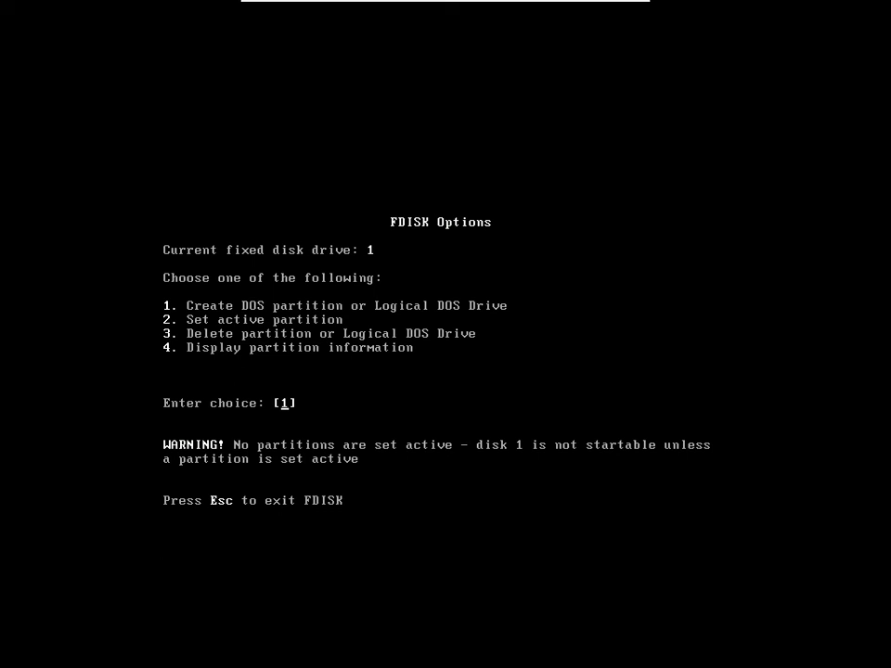
Step: Start deleting logical DOS drive F in the extended DOS partition, stopping at the volume label entry
text(3)
key(Return)
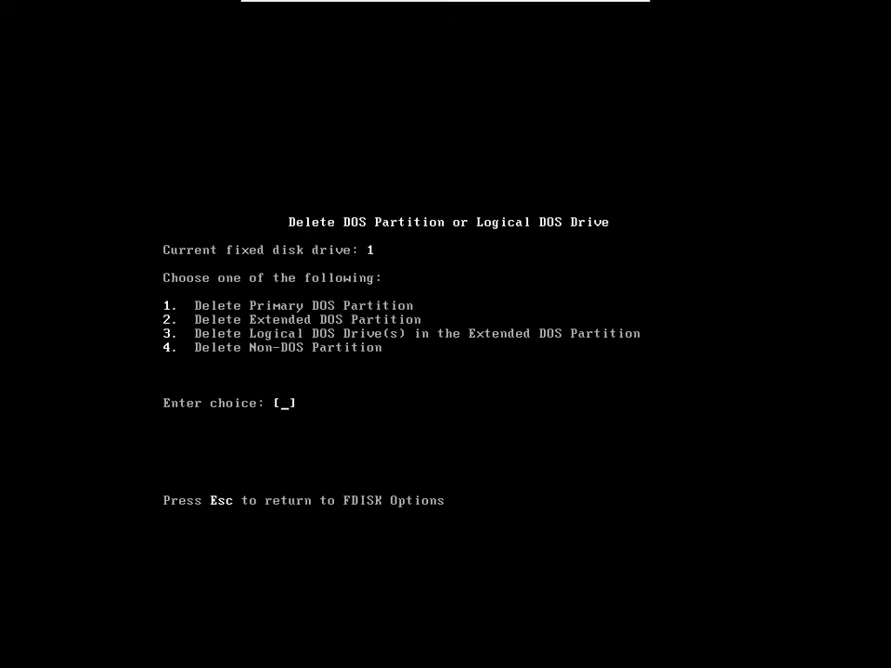
text(3)
key(Return)
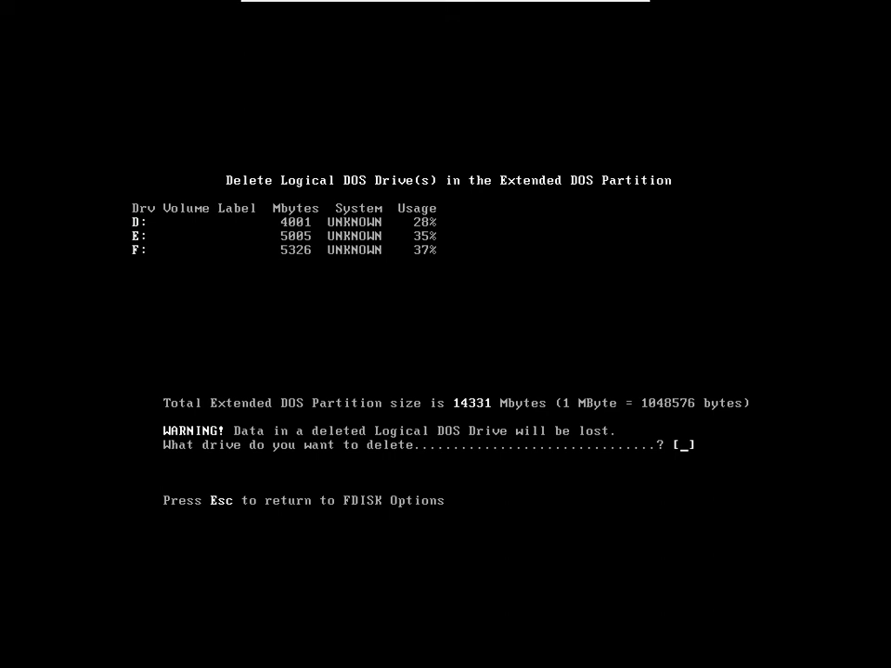
text(F)
key(Return)
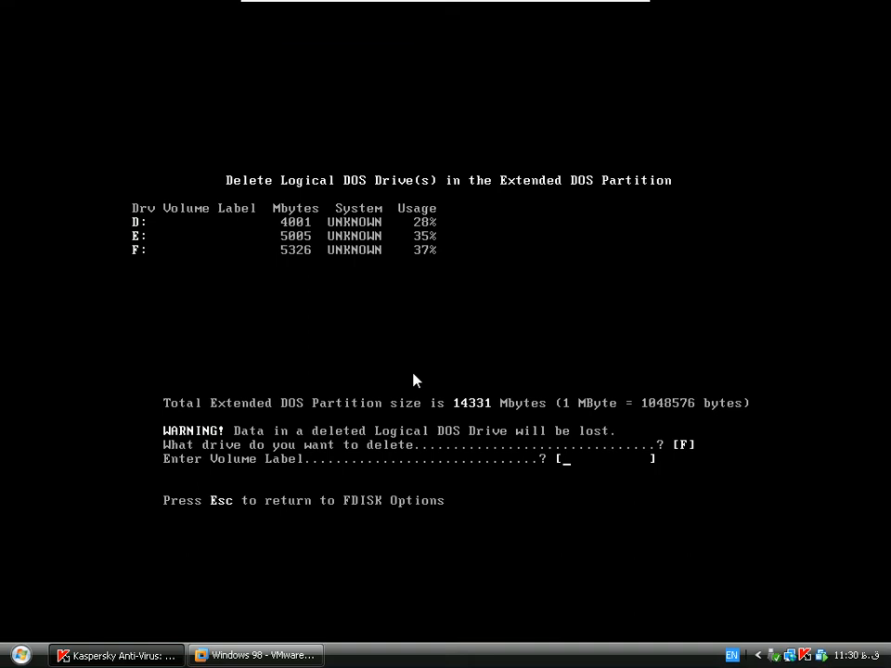
click(415, 381)
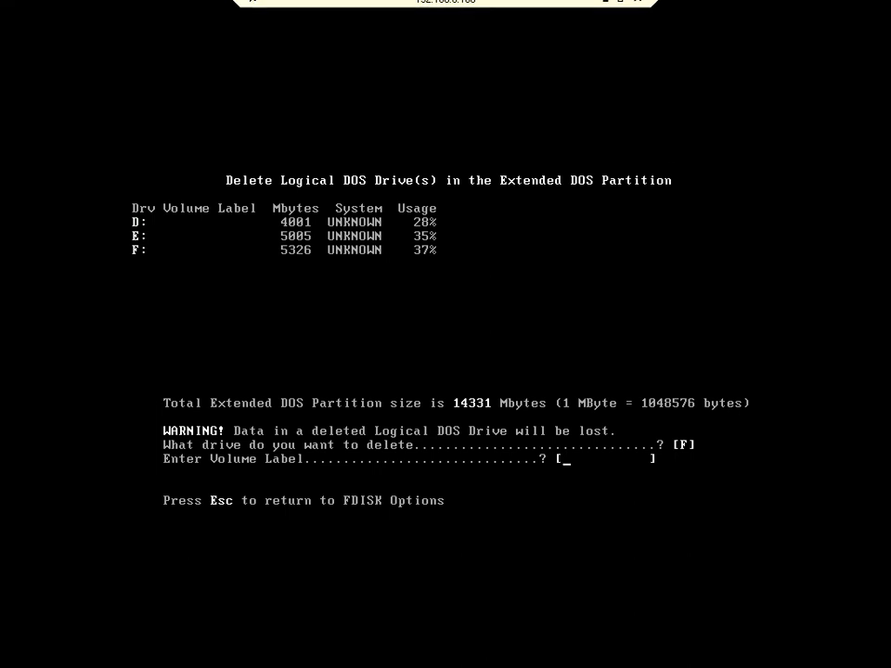
key(ctrl+alt)
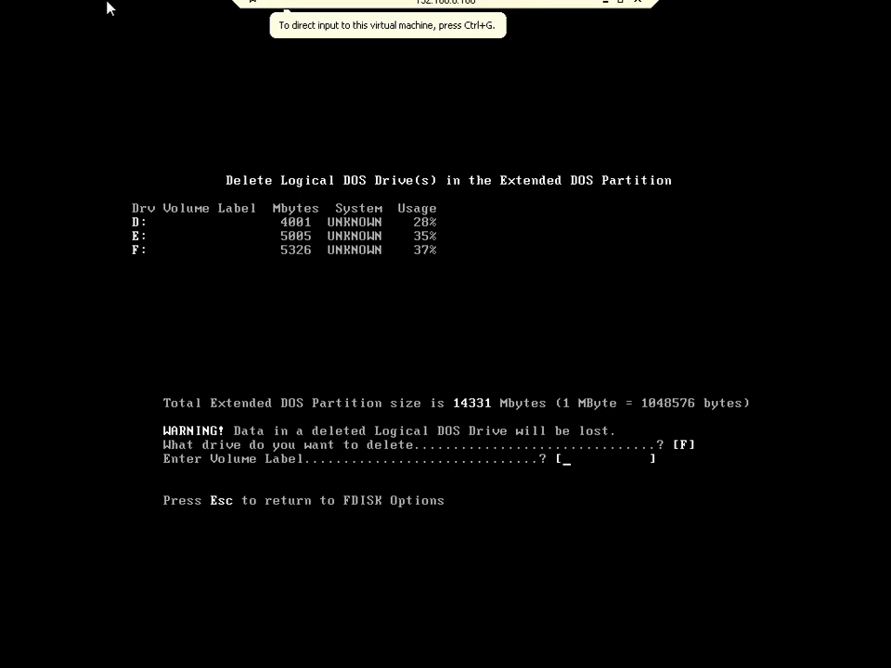
mouse_move(391, 11)
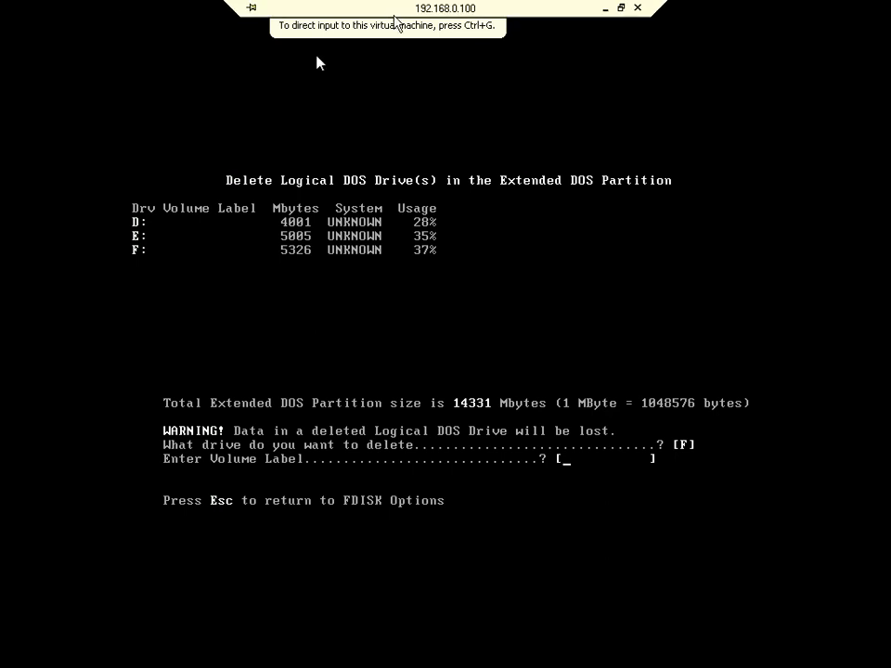
double_click(391, 9)
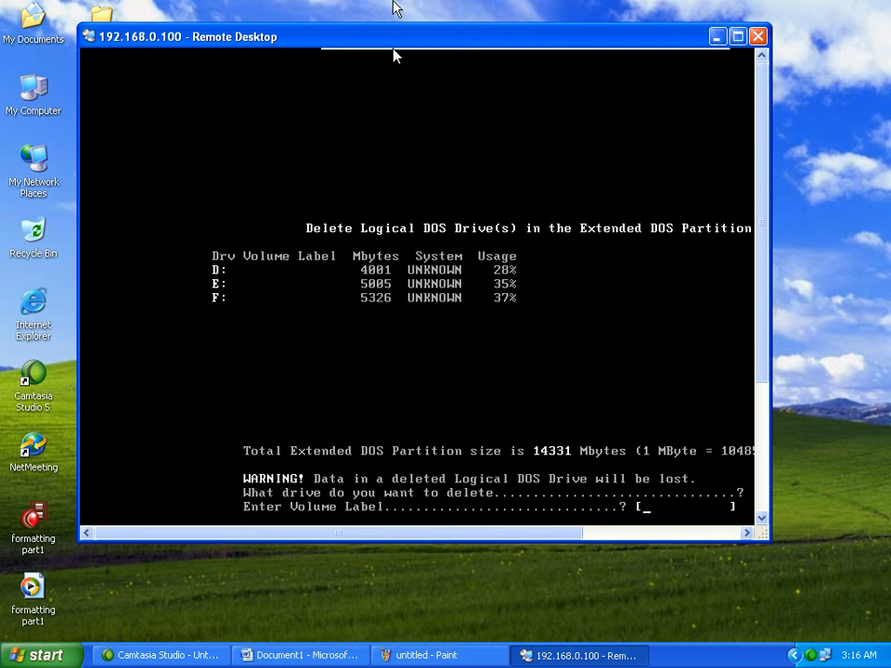
mouse_move(393, 53)
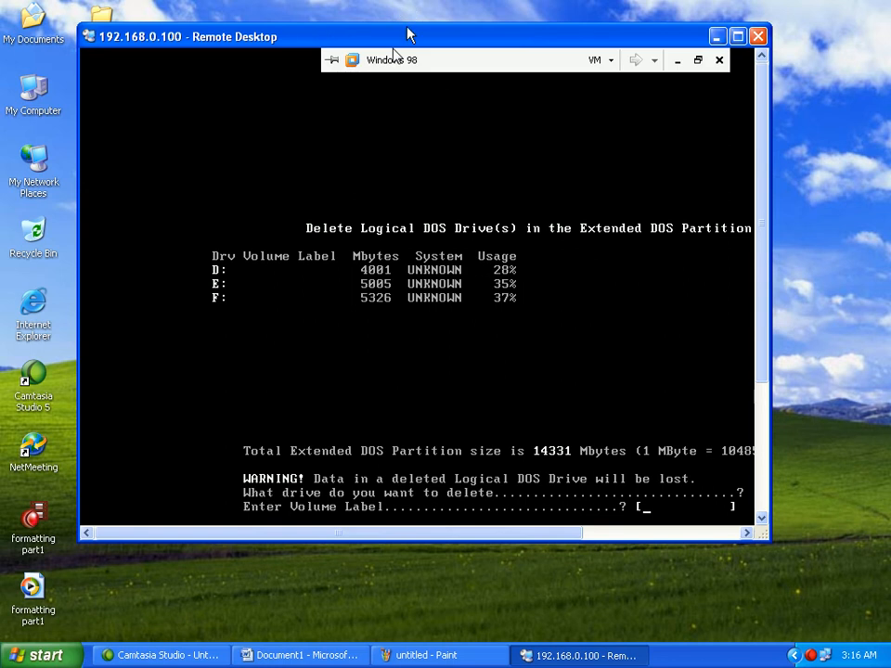
double_click(408, 35)
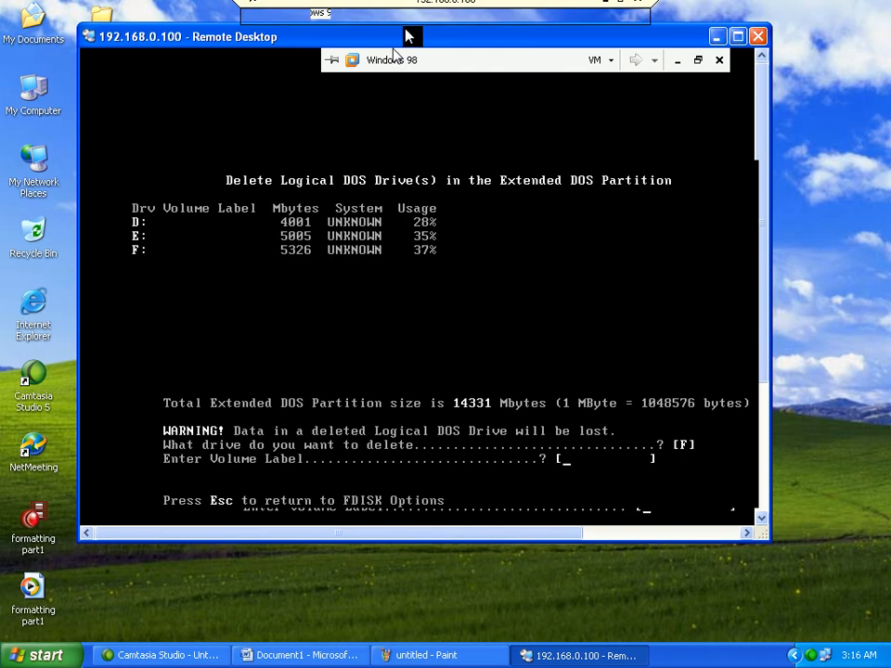
Step: Complete the deletion of logical DOS drive F, leaving the volume label blank
click(298, 221)
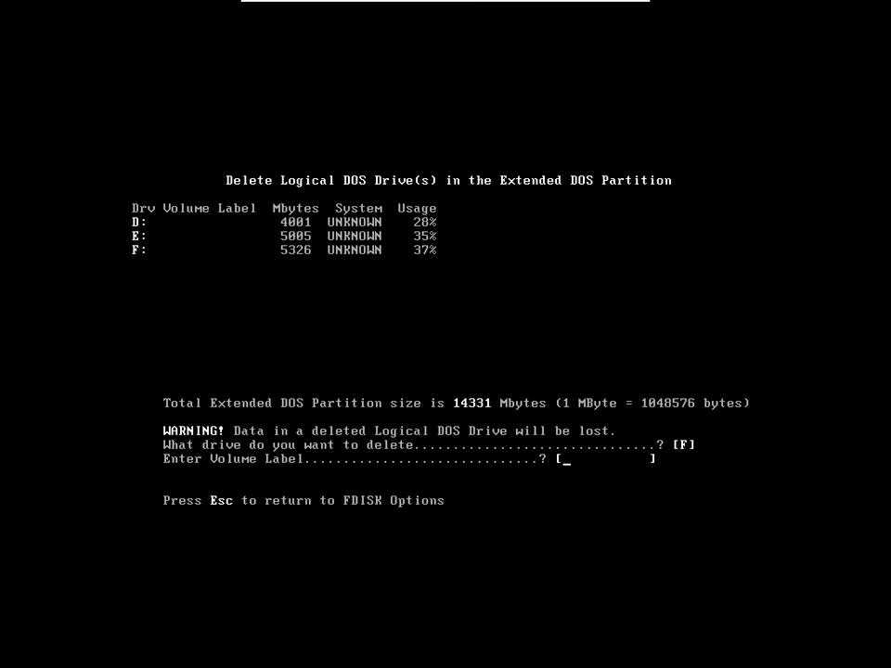
key(Return)
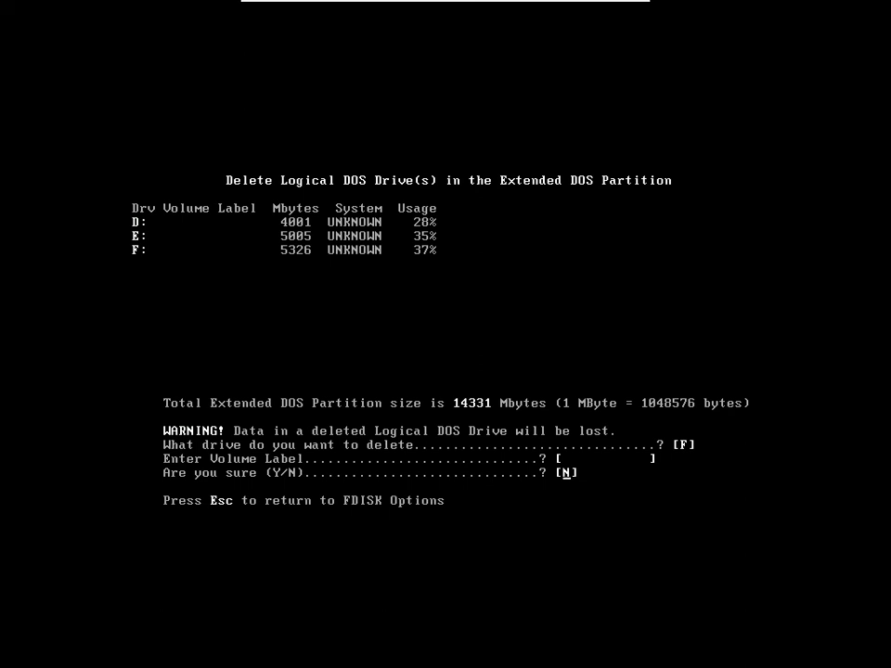
text(Y)
key(Return)
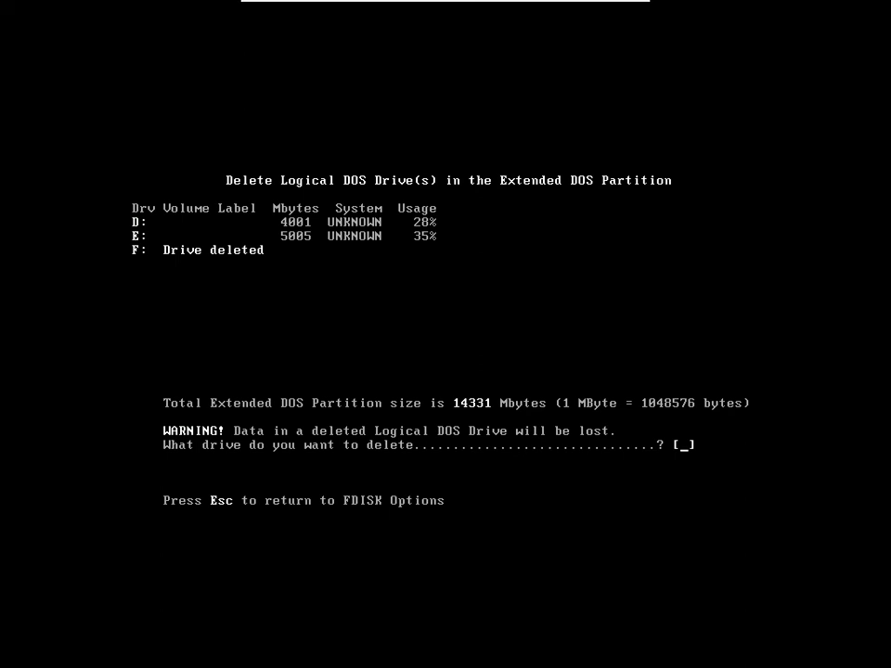
Step: Delete logical DOS drive E from the extended DOS partition with a blank volume label
text(E)
key(Return)
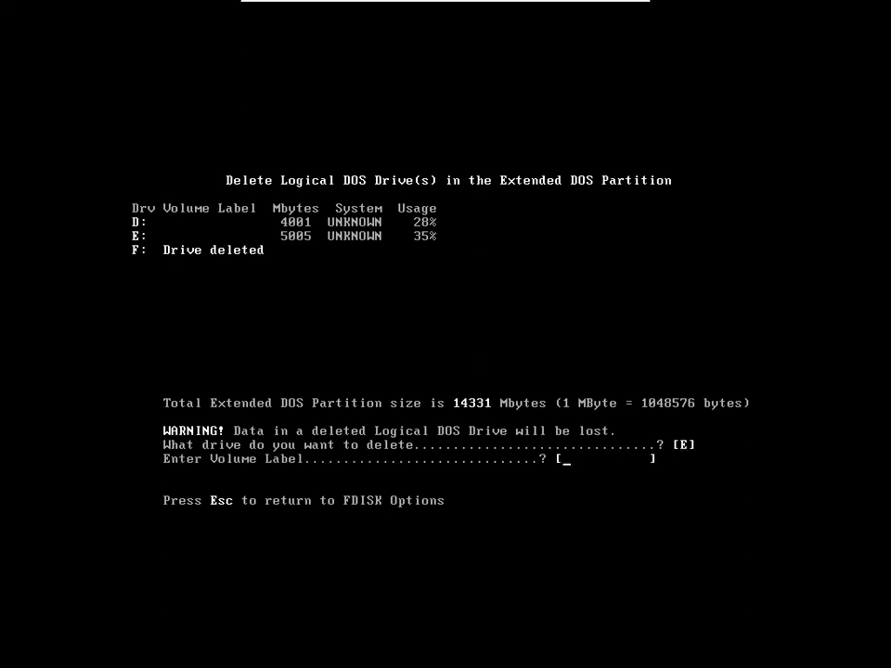
key(Return)
text(Y)
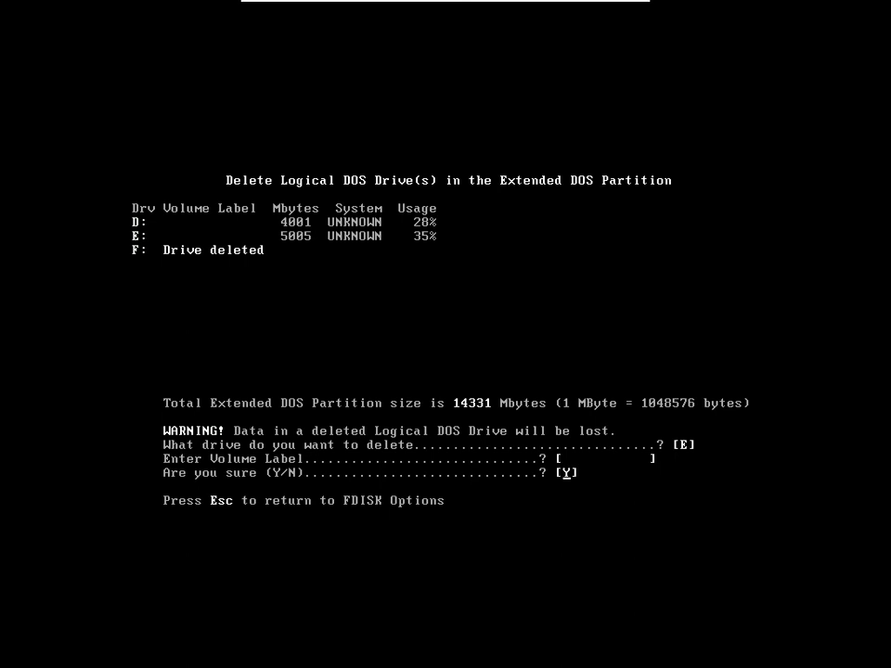
key(Return)
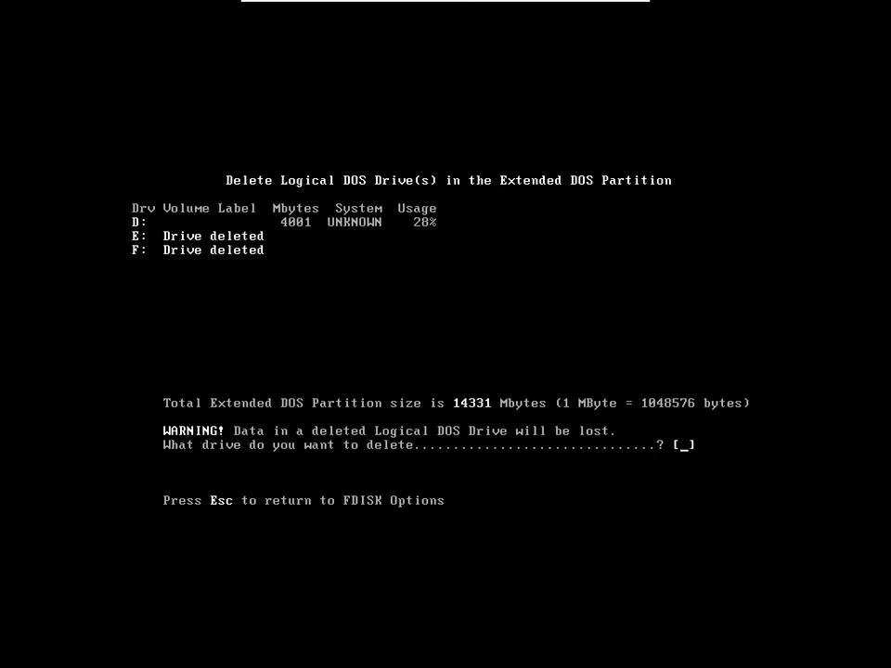
Step: Delete logical DOS drive D with a blank volume label and return to the FDISK options
text(D)
key(Return)
key(Return)
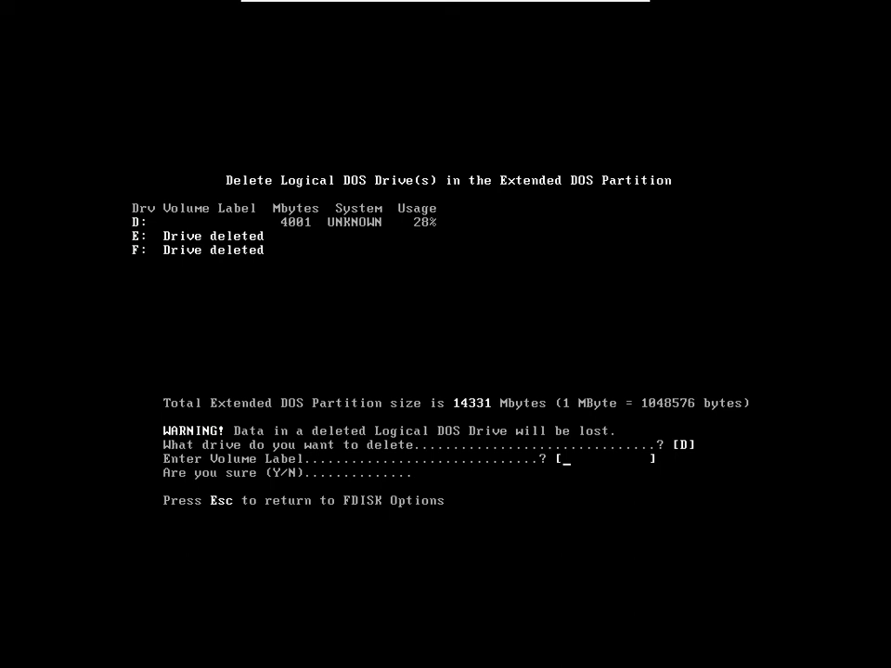
text(Y)
key(Return)
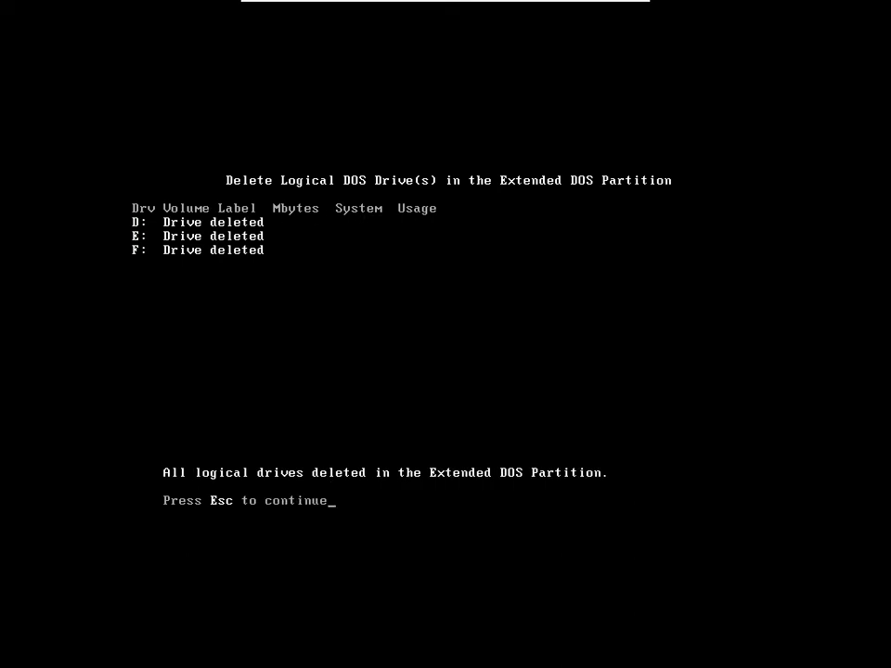
key(Escape)
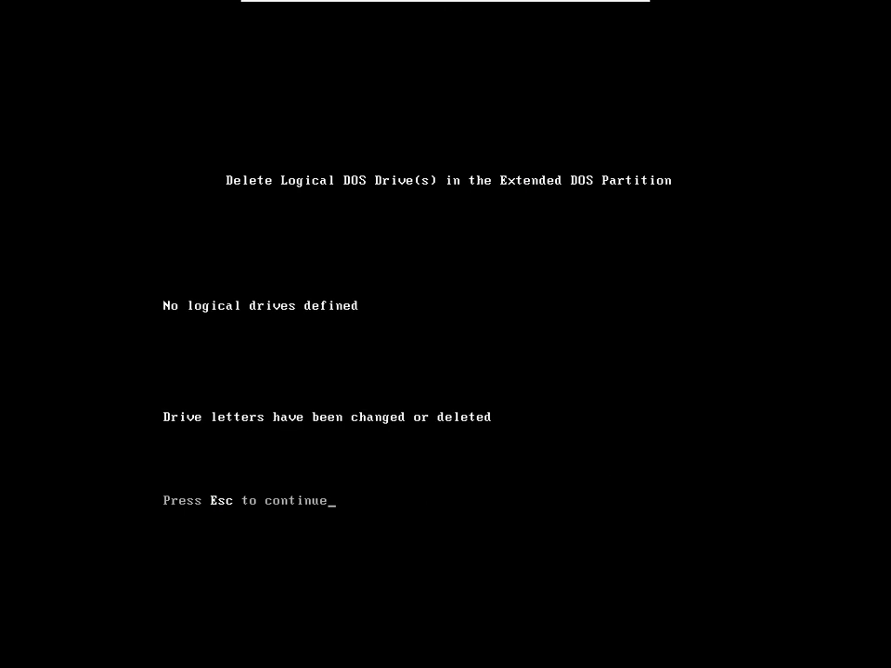
key(Escape)
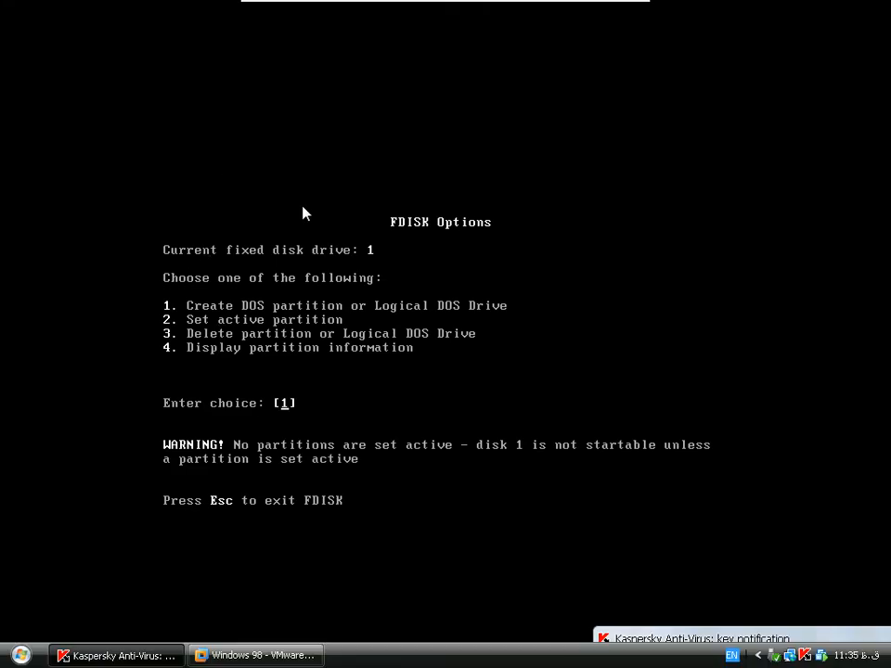
Step: Display the partition information of fixed disk 1 to check what is left without logical drives, and return to the FDISK options
click(324, 223)
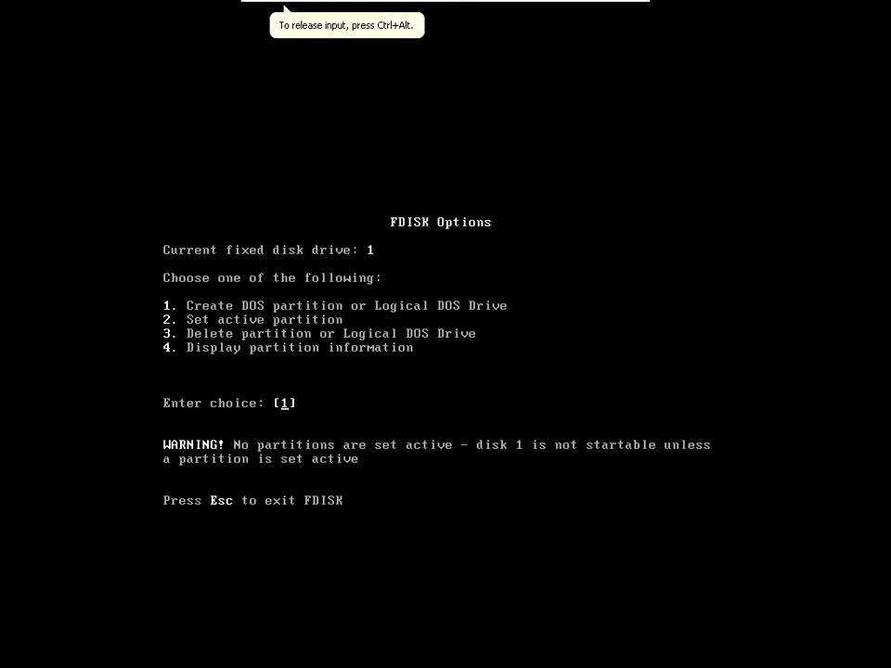
text(4)
key(Return)
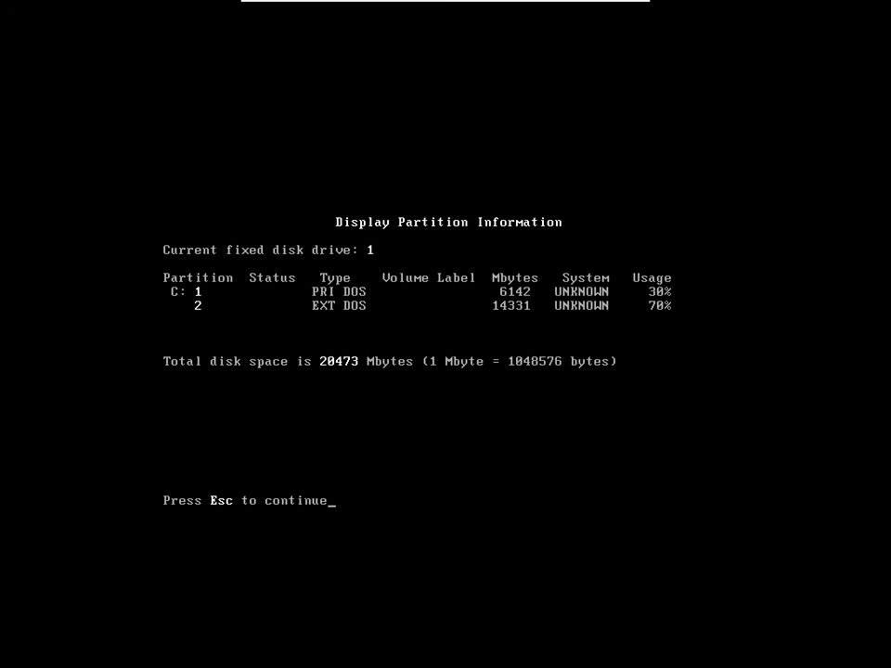
key(Escape)
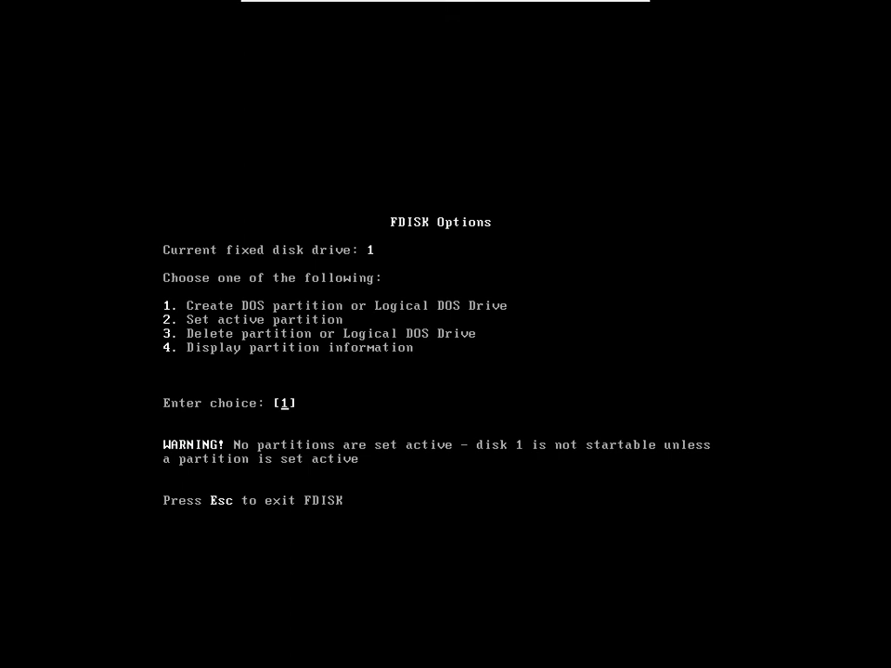
Step: Delete the extended DOS partition from fixed disk 1 and return to the FDISK options
text(3)
key(Return)
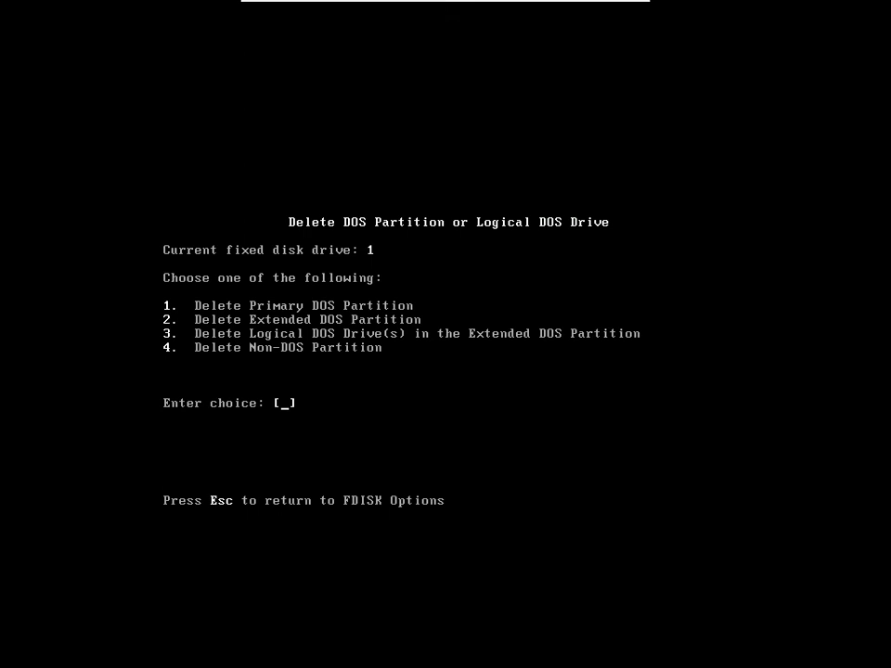
text(2)
key(Return)
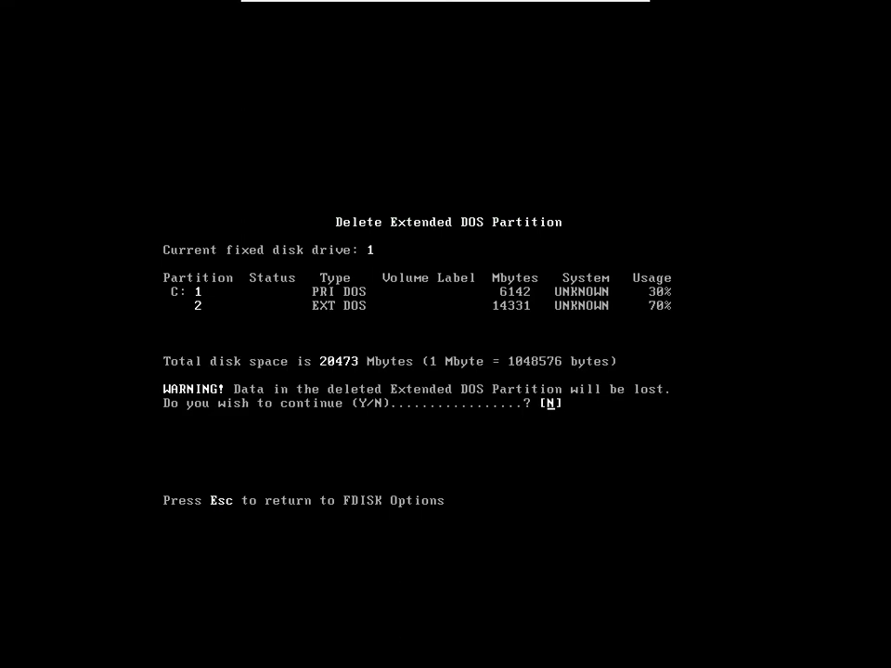
text(y)
key(Return)
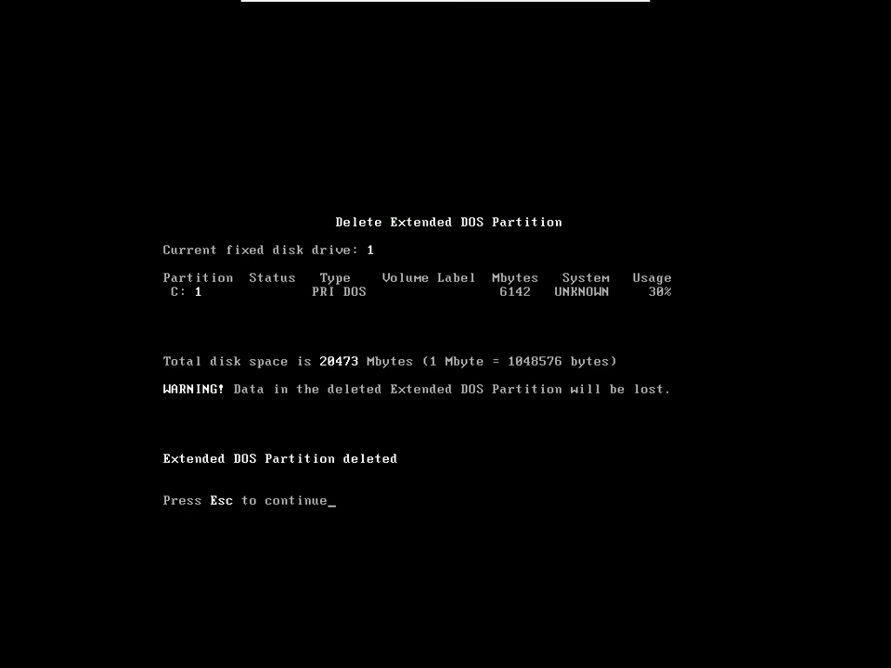
key(Escape)
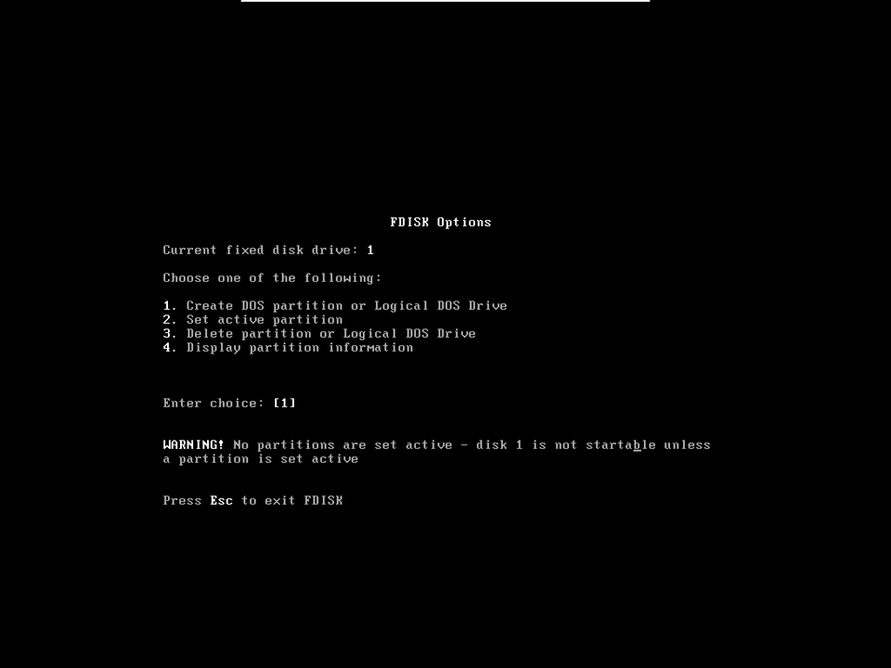
Step: Display the partition information to check the disk without the extended partition, and return to the FDISK options
text(4)
key(Return)
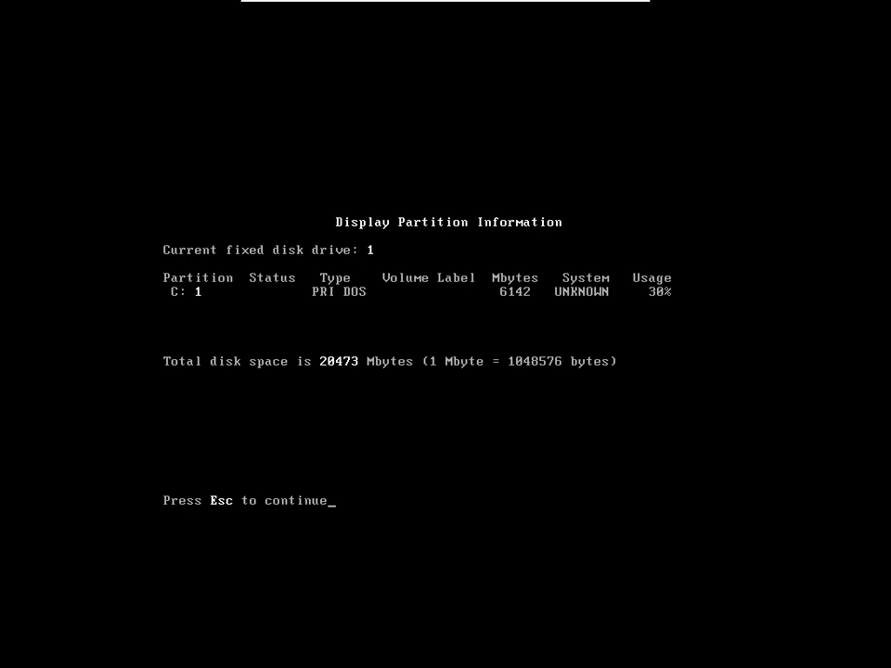
key(Escape)
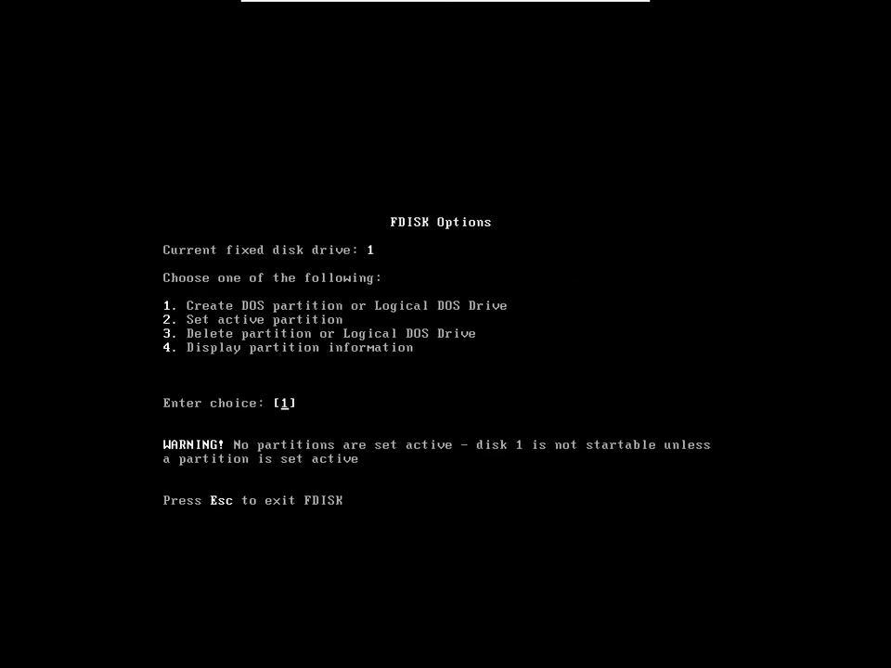
Step: Delete primary DOS partition 1 with a blank volume label and return to the FDISK options
text(3)
key(Return)
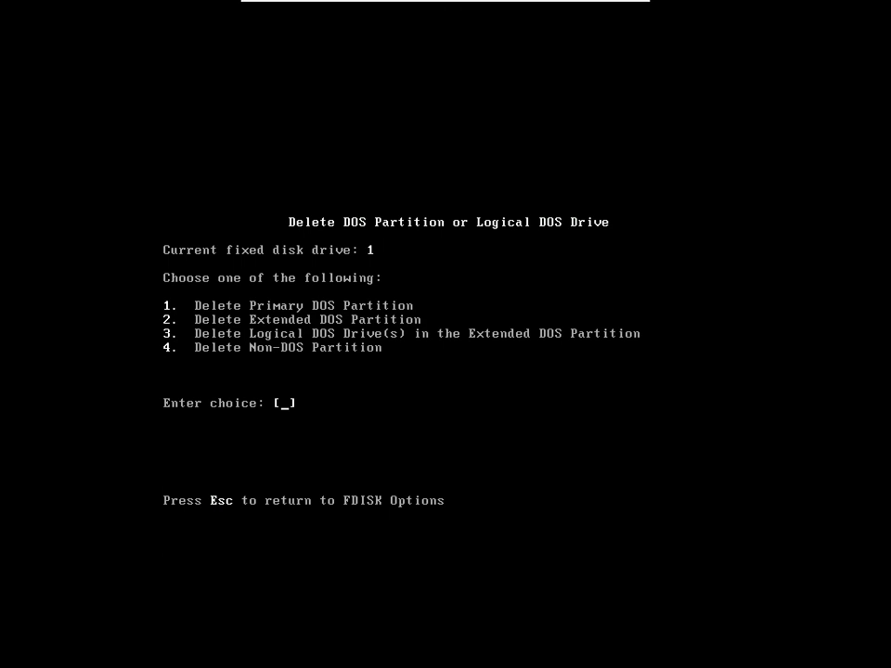
text(1)
key(Return)
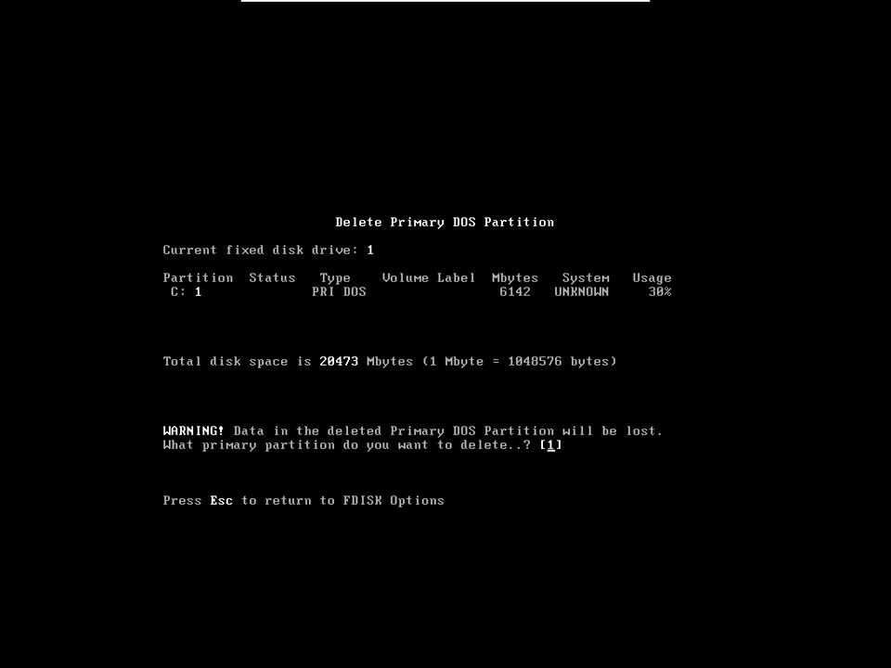
key(Return)
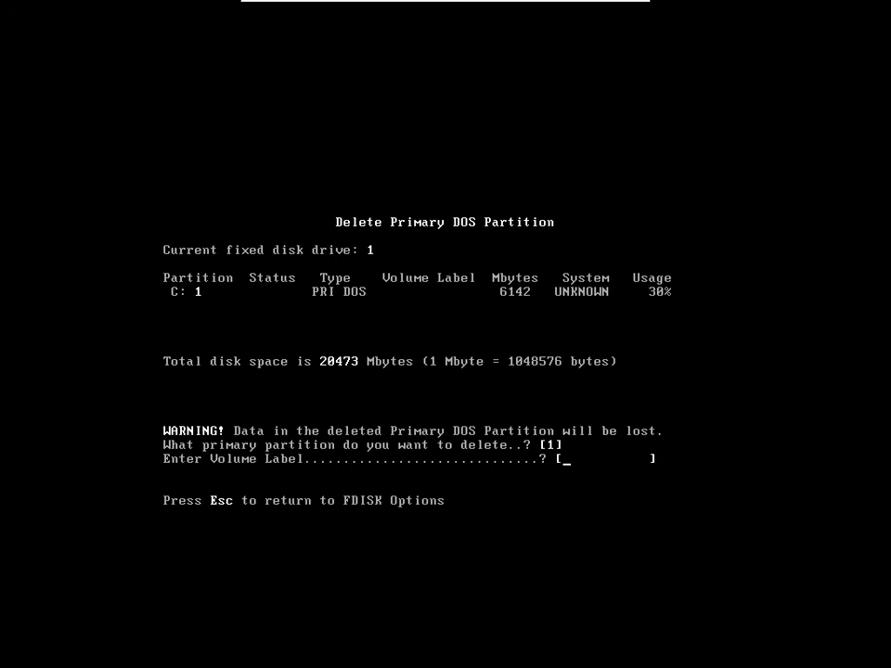
key(Return)
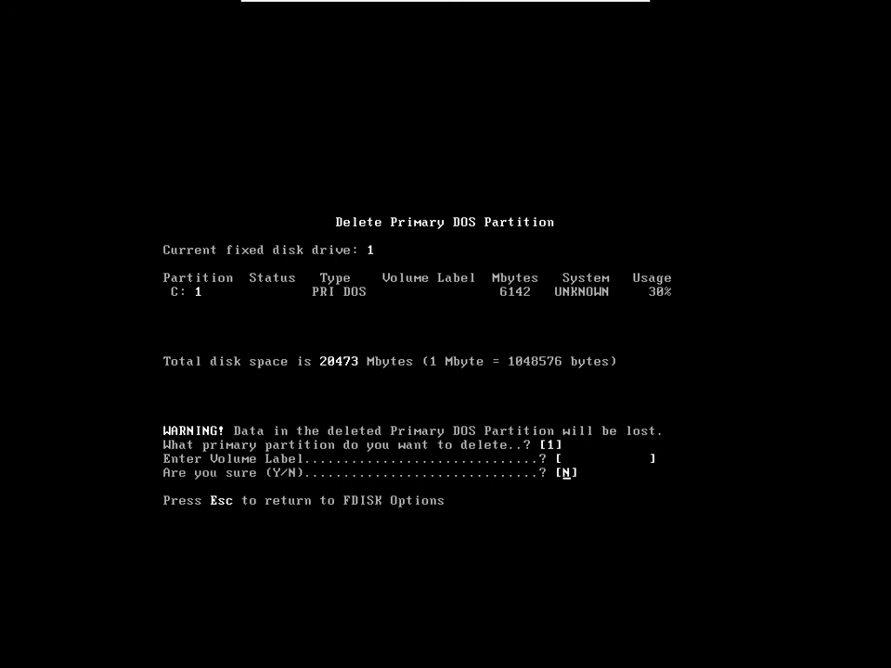
text(Y)
key(Return)
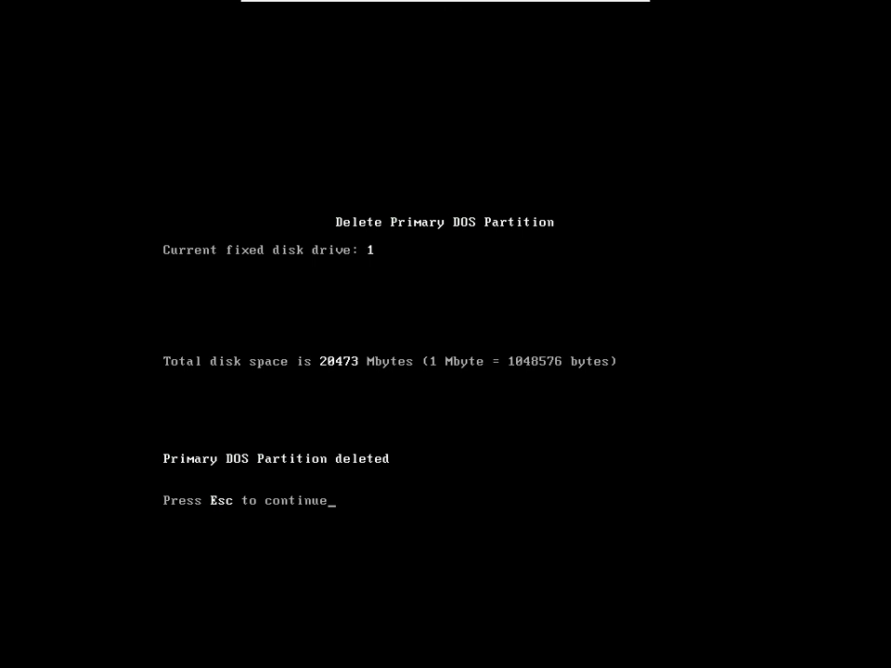
key(Escape)
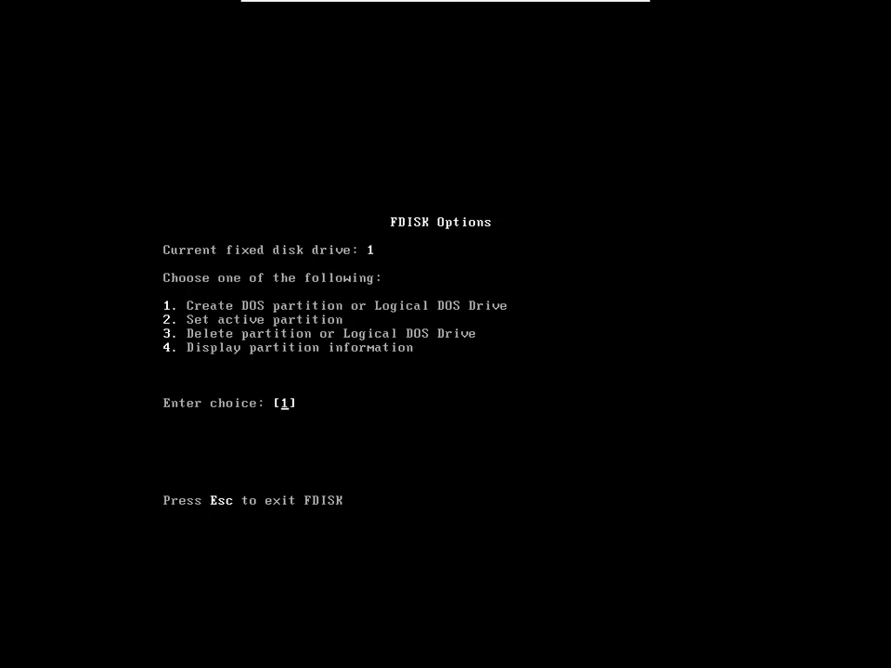
Step: Display the partition information to check the disk without the primary partition, and return to the FDISK options
text(4)
key(Return)
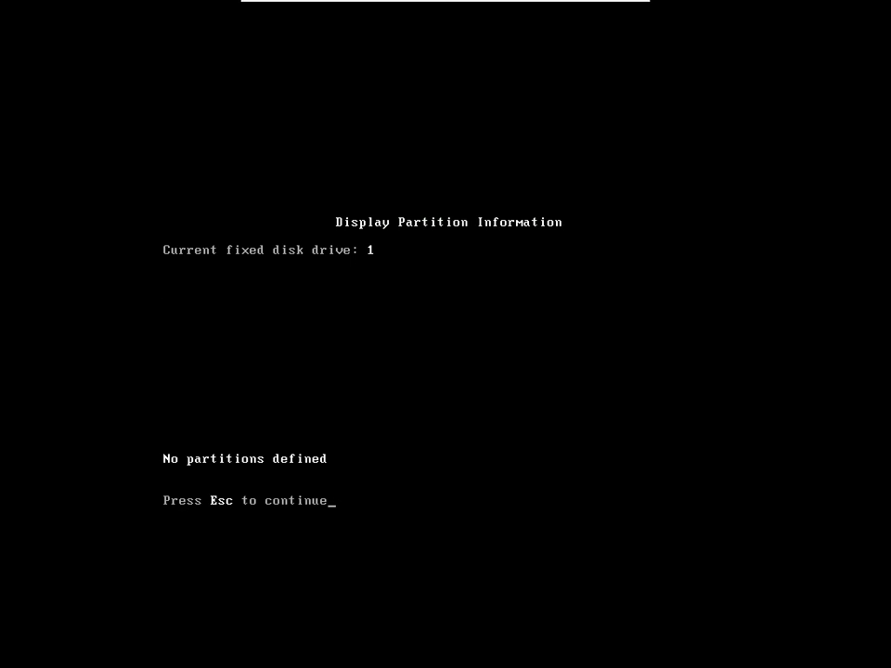
key(Escape)
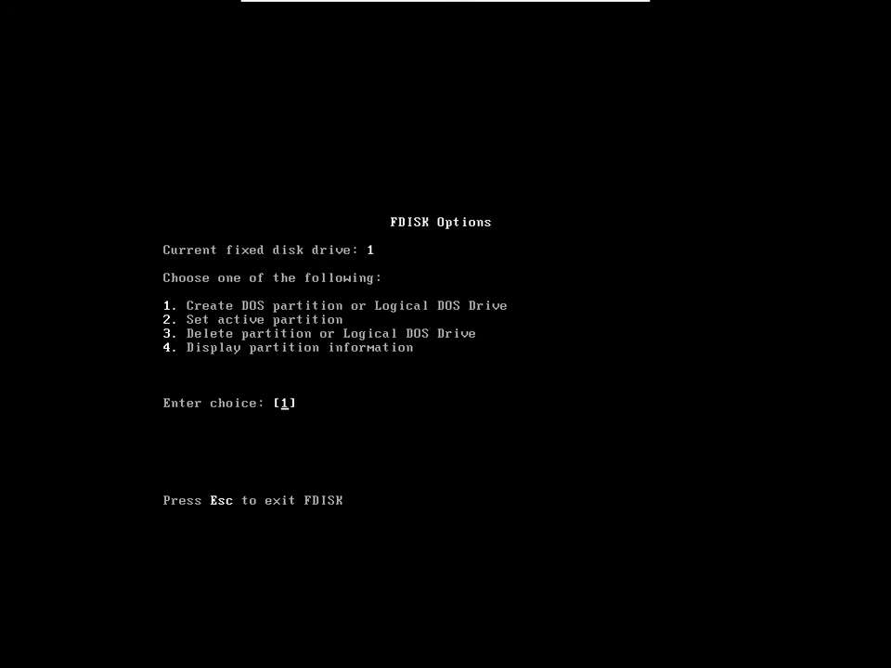
Step: Create a primary DOS partition of 10000 Mbytes, declining the maximum available size, and return to the FDISK options
key(Return)
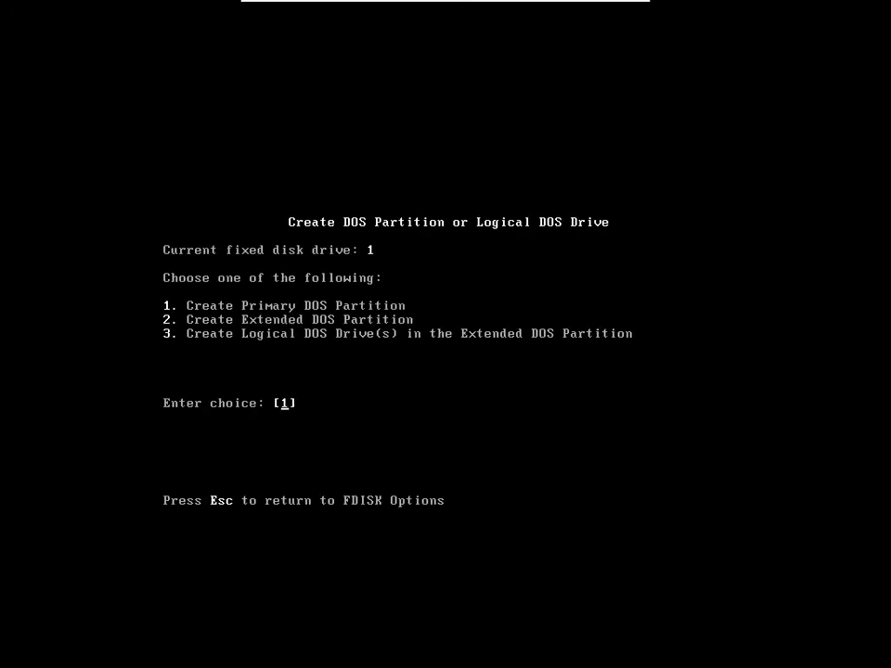
key(Return)
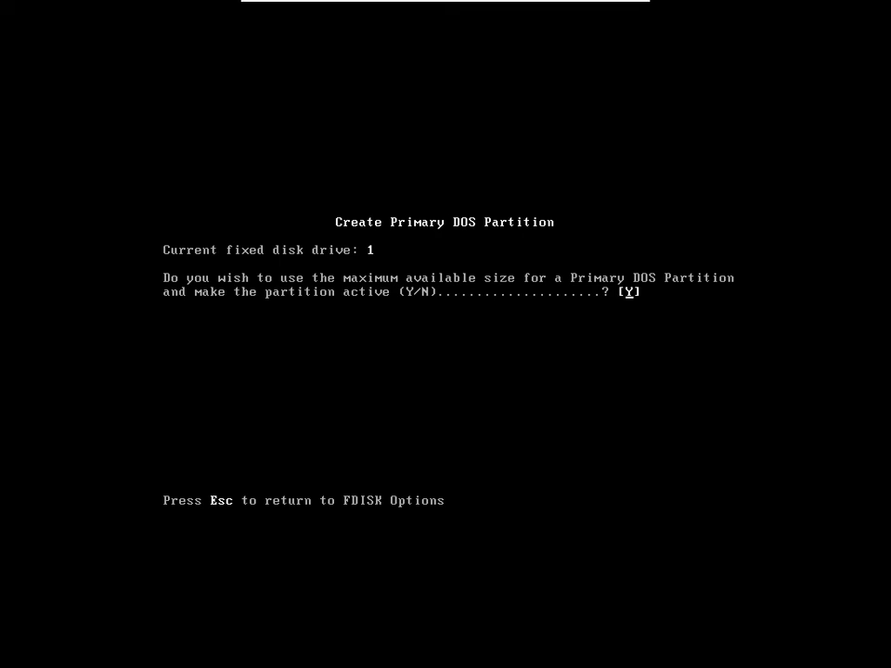
text(n)
key(Return)
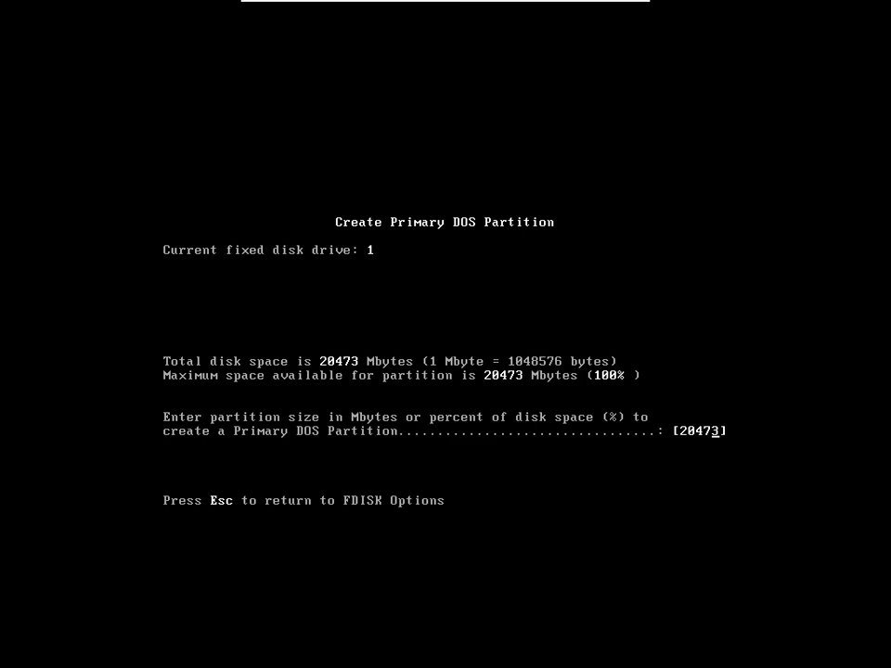
key(BackSpace)
key(BackSpace)
key(BackSpace)
key(BackSpace)
key(BackSpace)
text(10000)
key(Return)
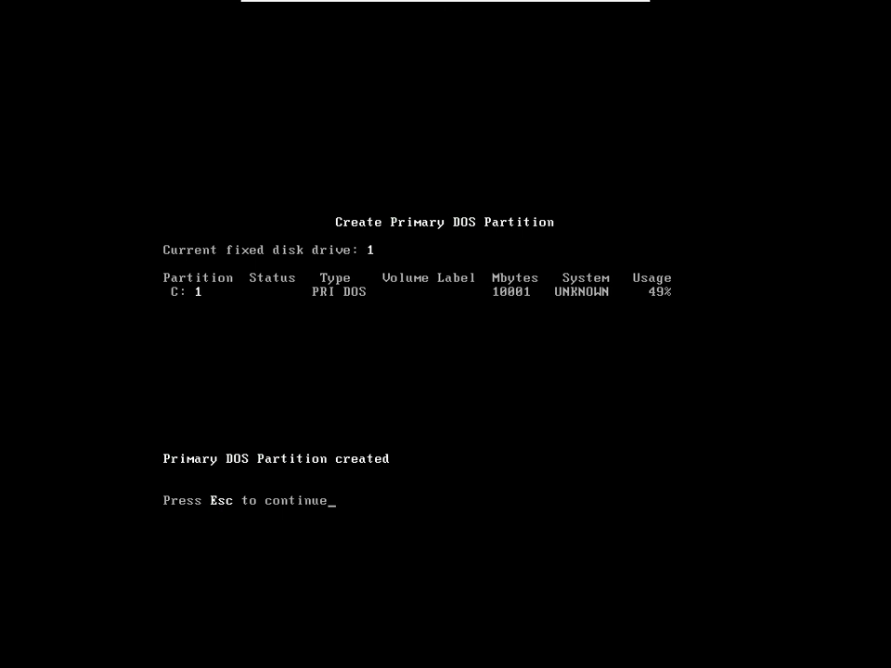
key(Escape)
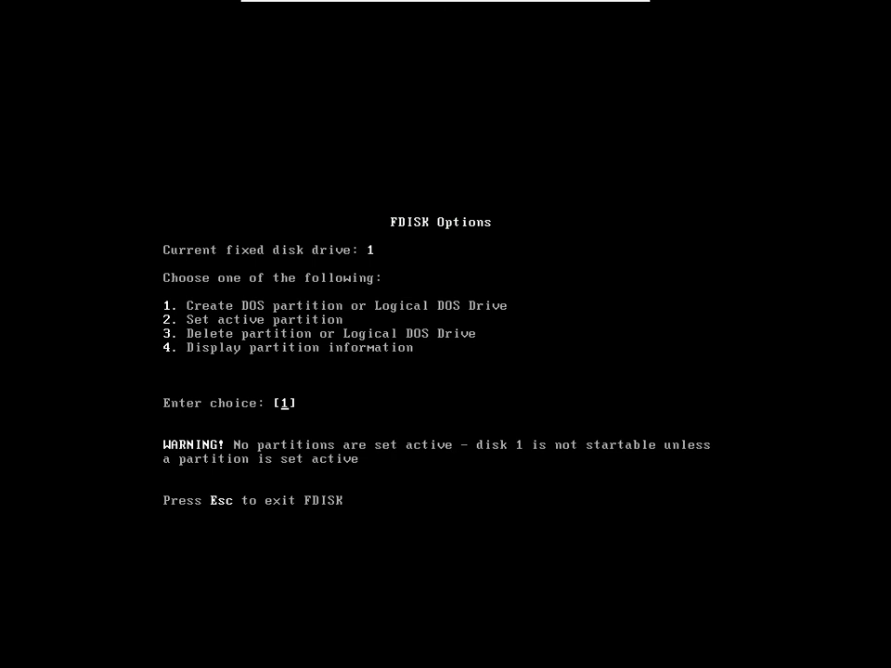
Step: Create an extended DOS partition using all of the remaining disk space, 10472 Mbytes
key(Return)
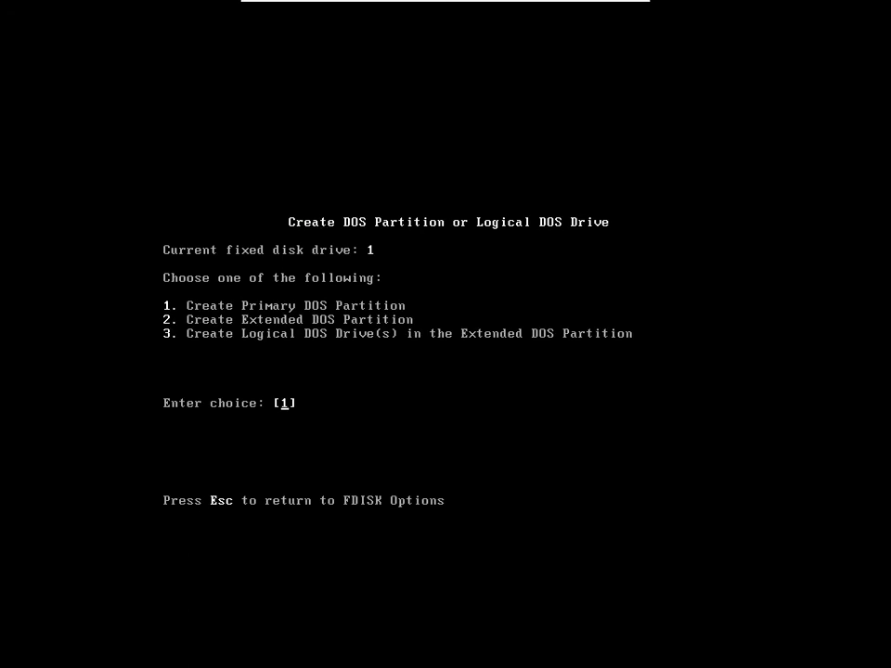
text(2)
key(Return)
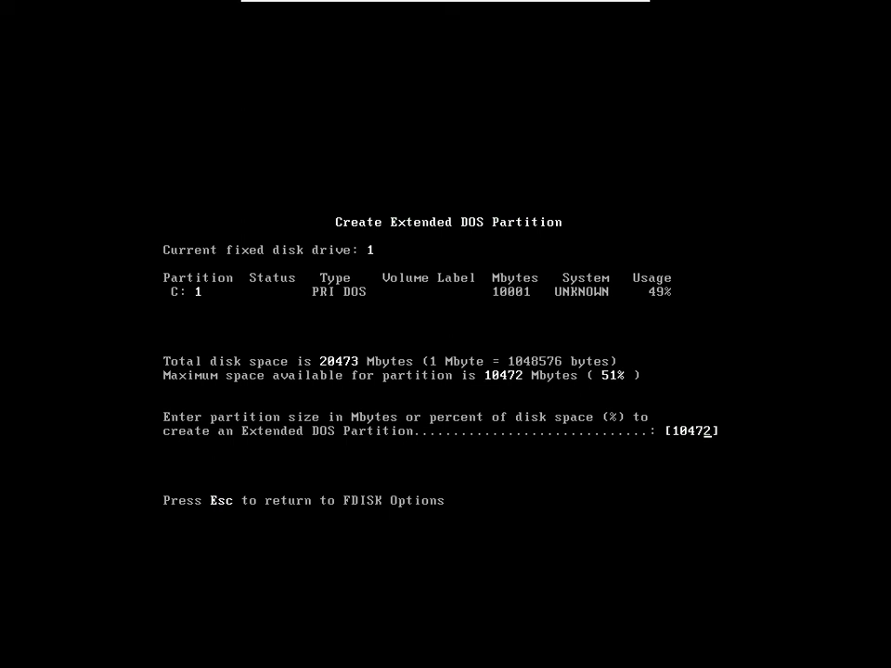
key(Return)
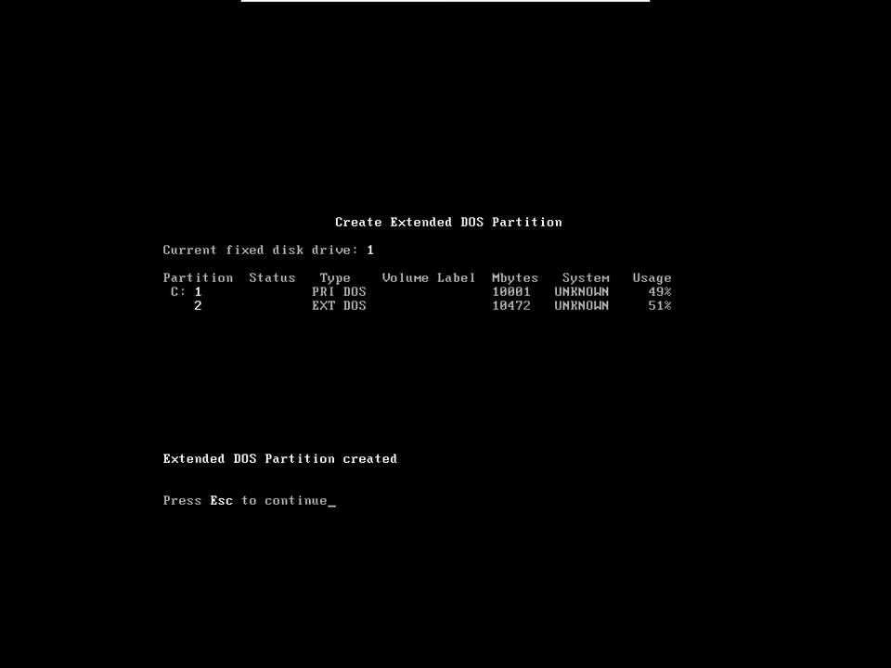
Step: Create a 5000 Mbytes logical drive in the extended partition and a second one from the remaining space, returning to the FDISK options
key(Escape)
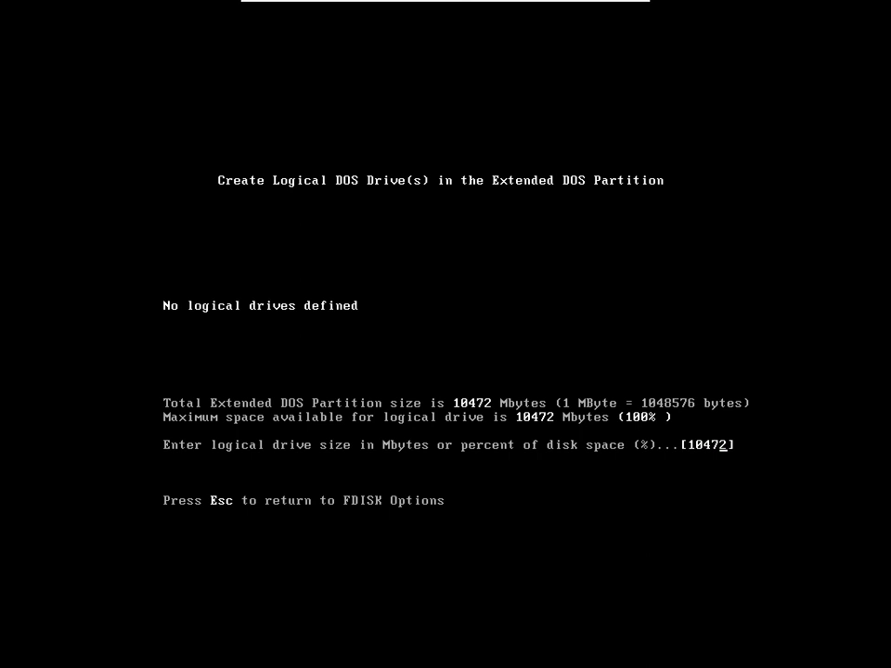
key(BackSpace)
key(BackSpace)
key(BackSpace)
key(BackSpace)
key(BackSpace)
text(5000)
key(Return)
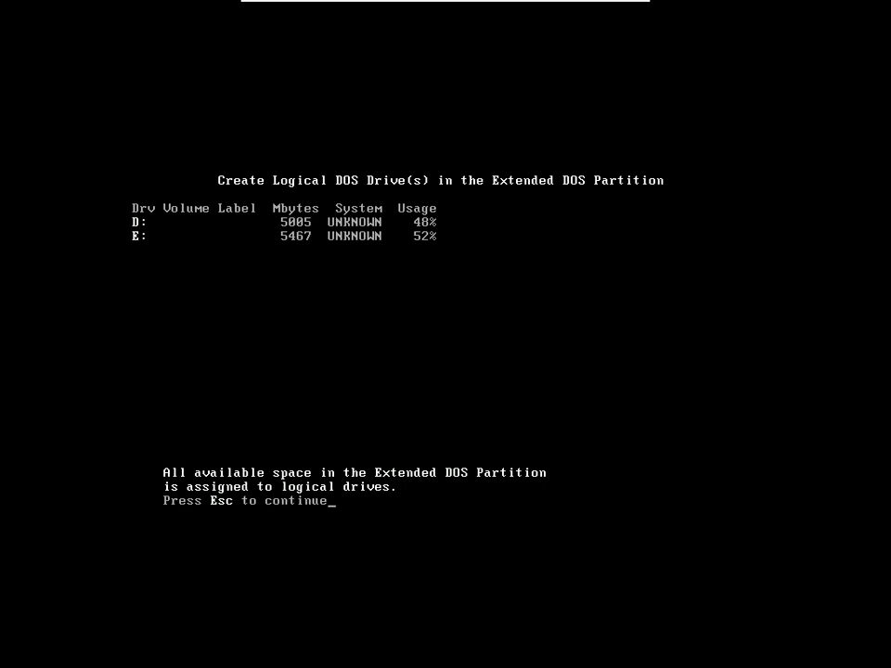
key(Escape)
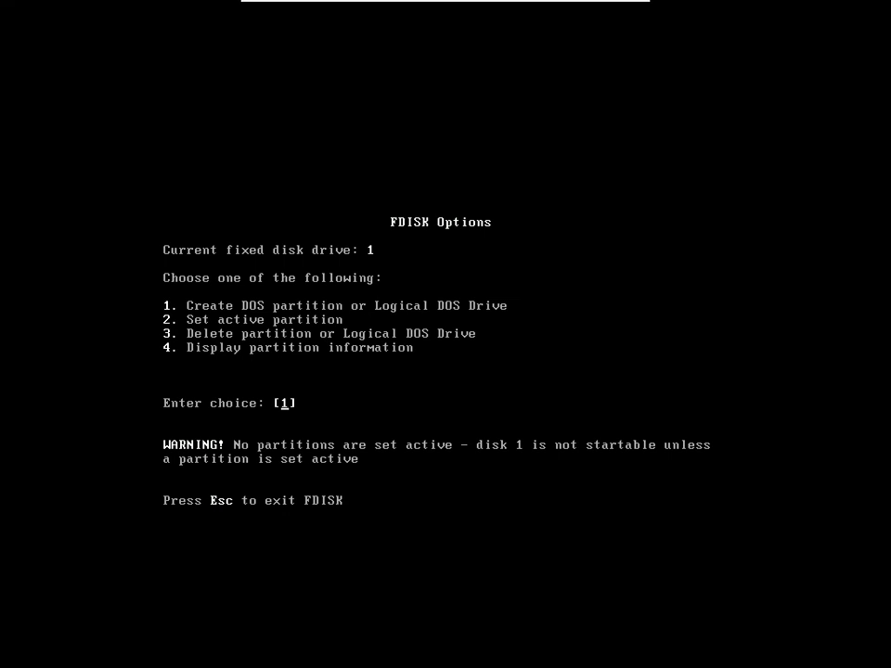
Step: Display the partition information and the logical drive information to check the new layout, and return to the FDISK options
text(4)
key(Return)
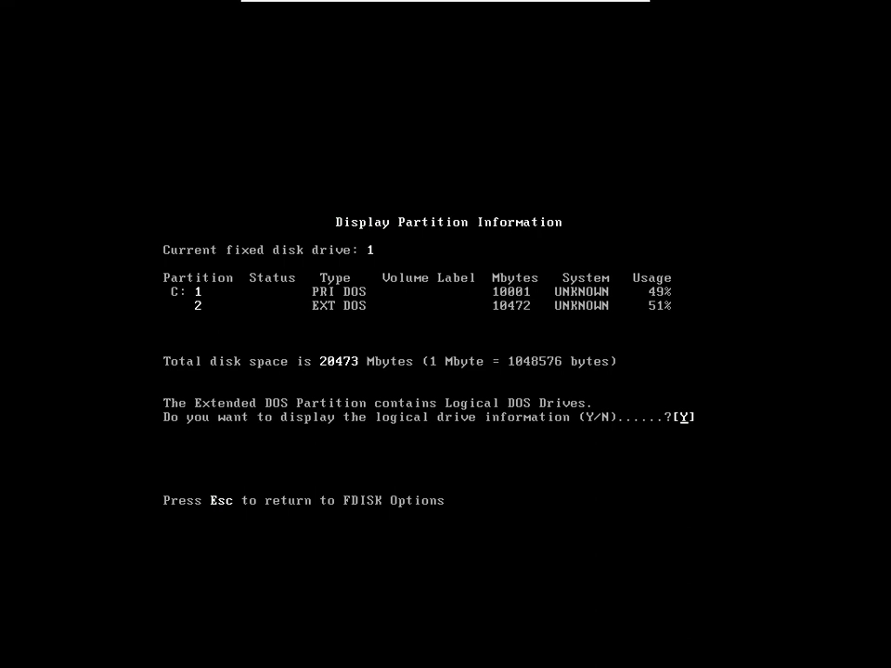
key(Return)
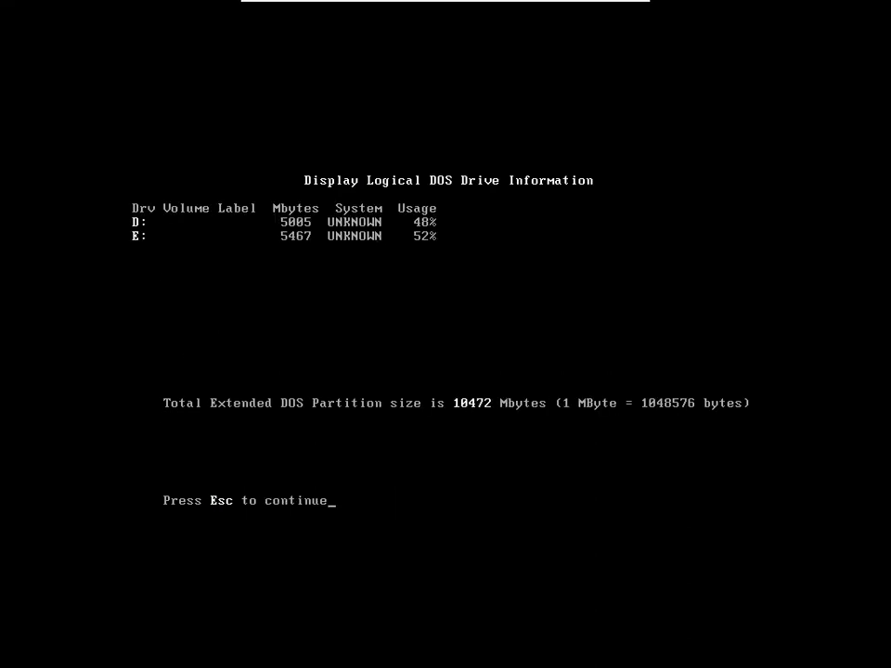
key(Escape)
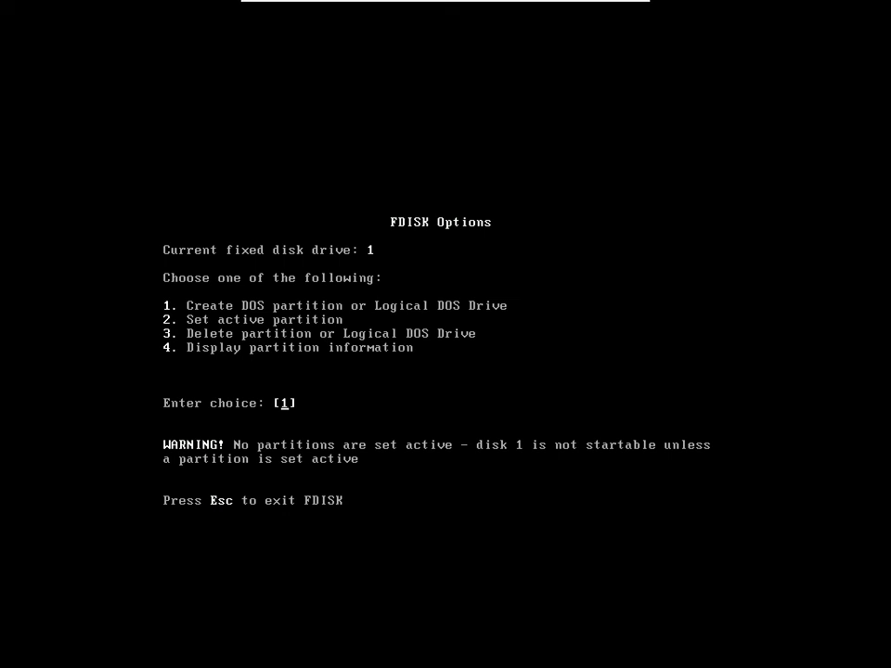
Step: Set primary DOS partition 1 as the active partition and return to the FDISK options
text(2)
key(Return)
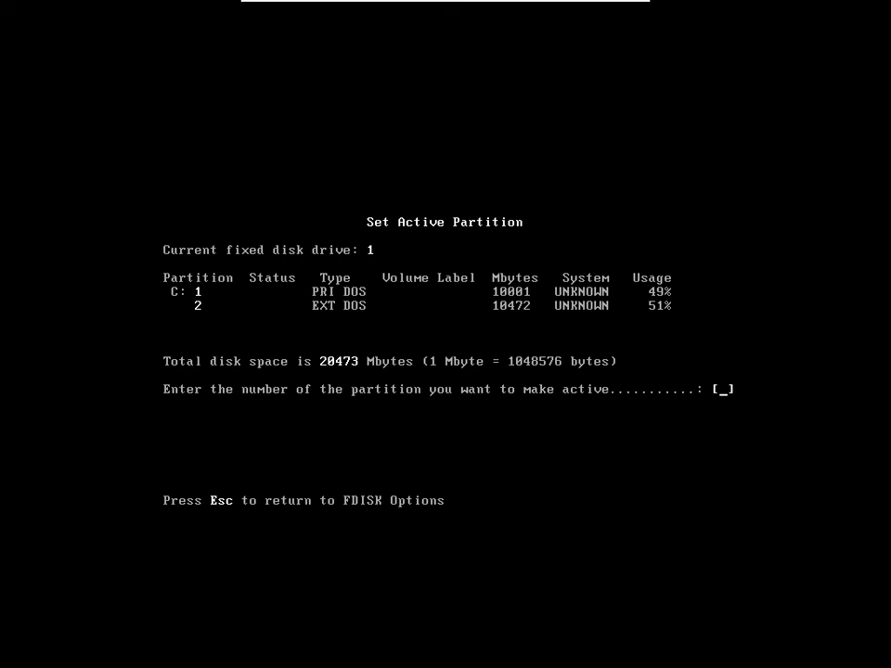
text(12)
text(1)
key(Return)
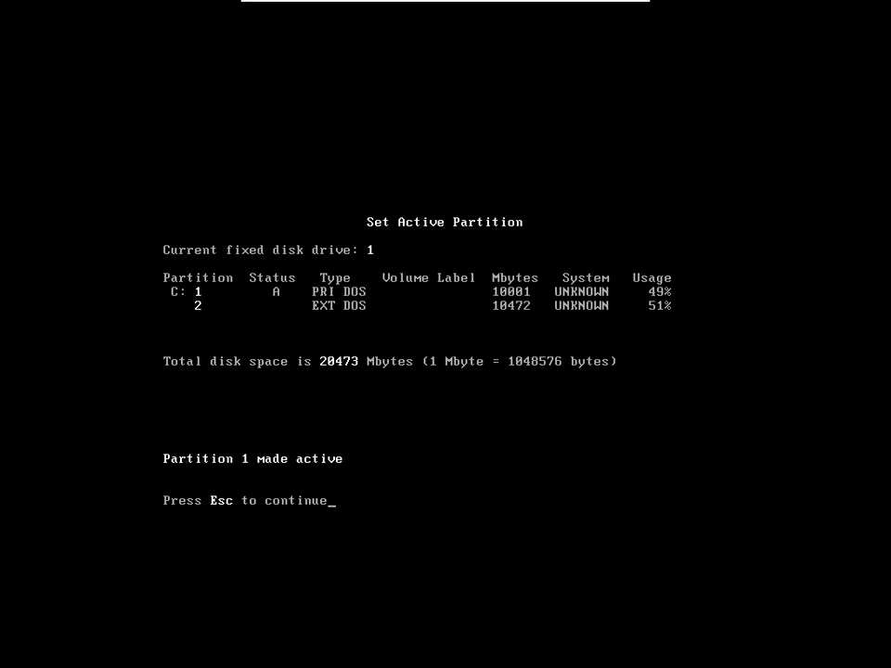
key(ctrl+alt)
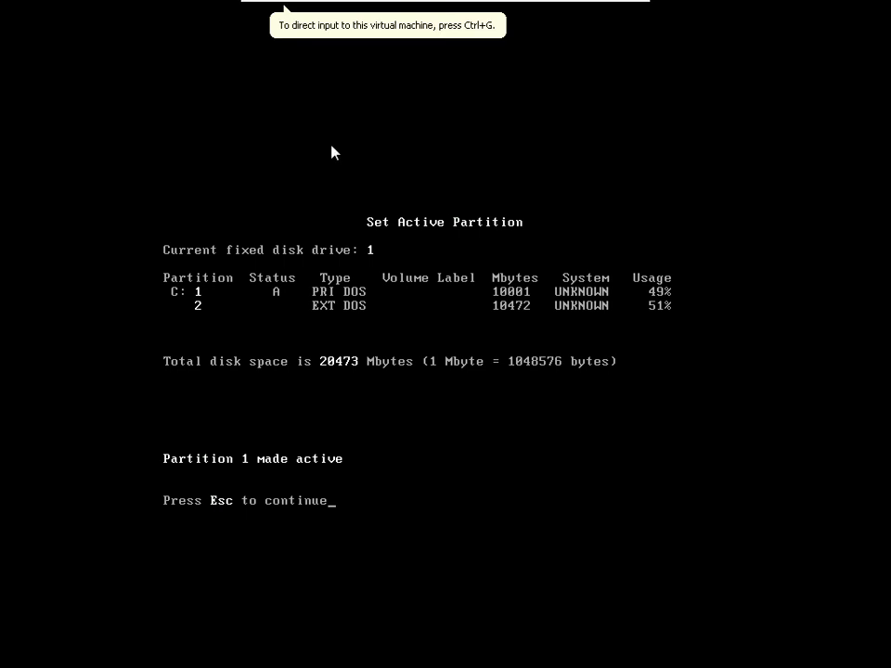
click(265, 297)
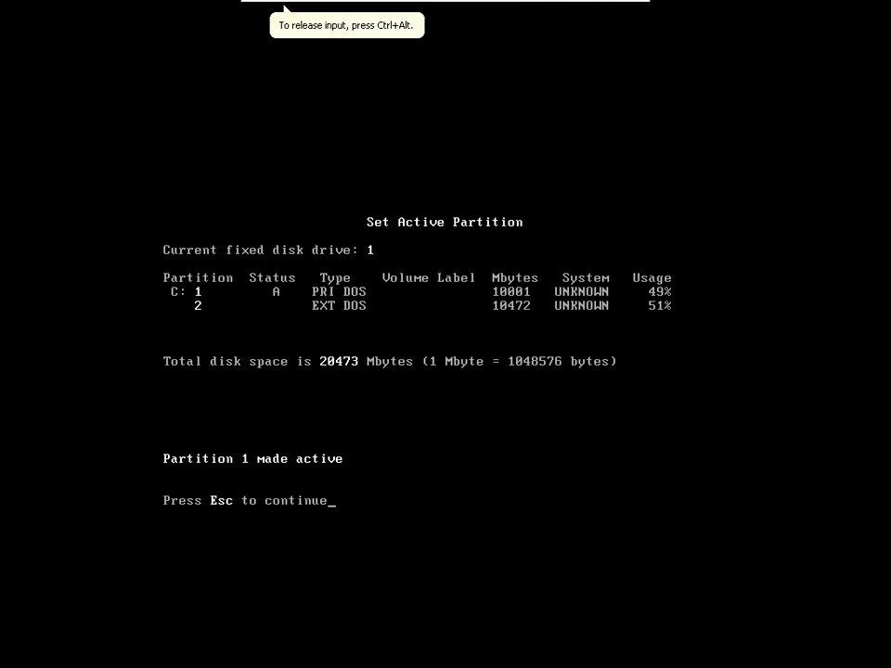
key(Escape)
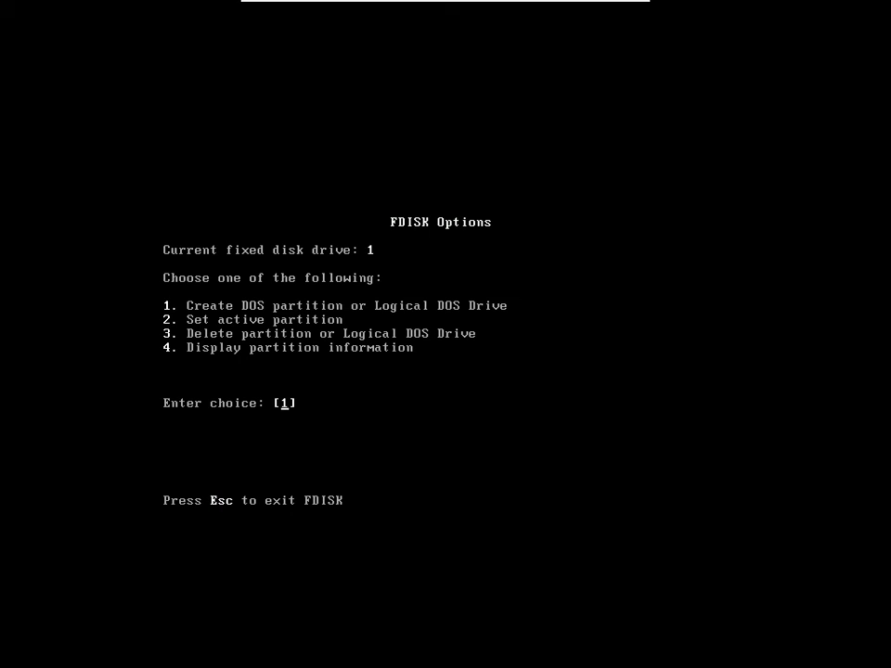
Step: Release input from the virtual machine, switch to Document1 in Microsoft Word and start a new line below the Logical Drives bullet
key(ctrl+alt)
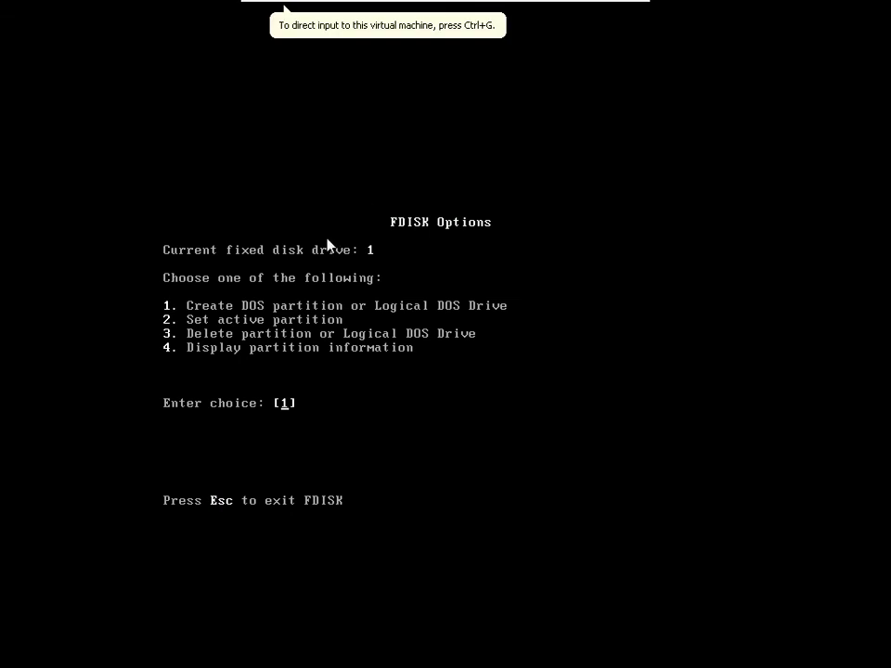
double_click(499, 4)
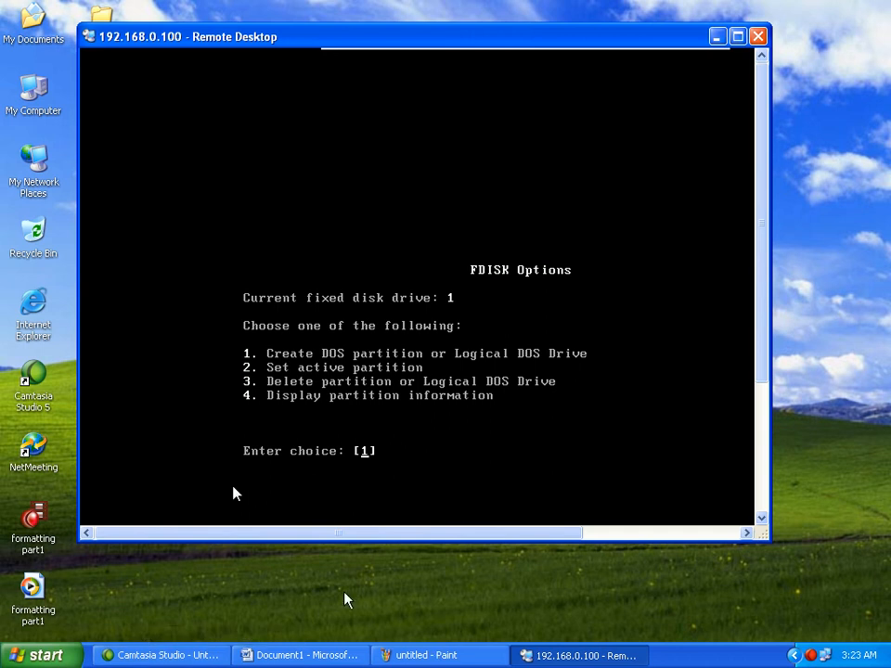
click(293, 655)
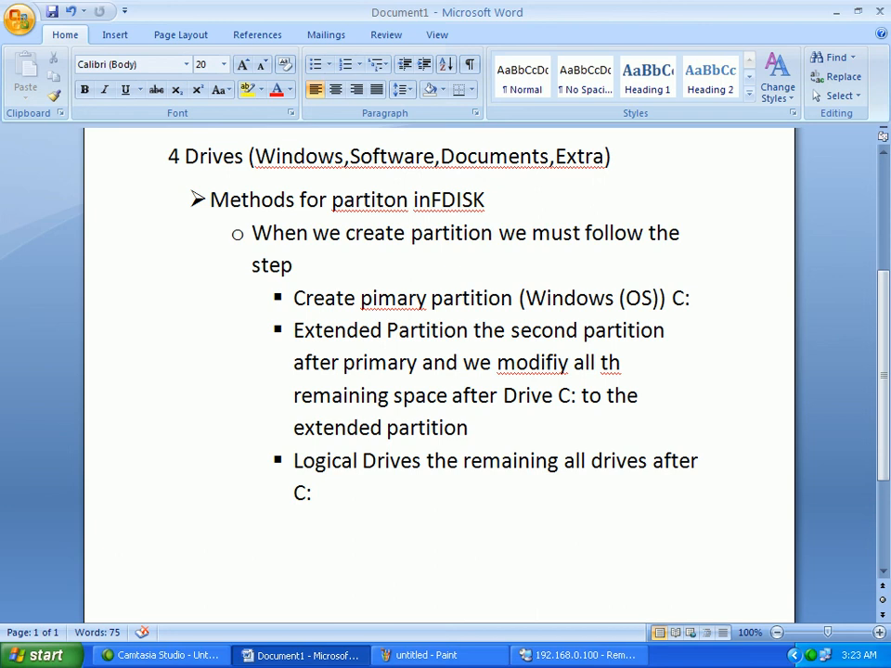
key(Return)
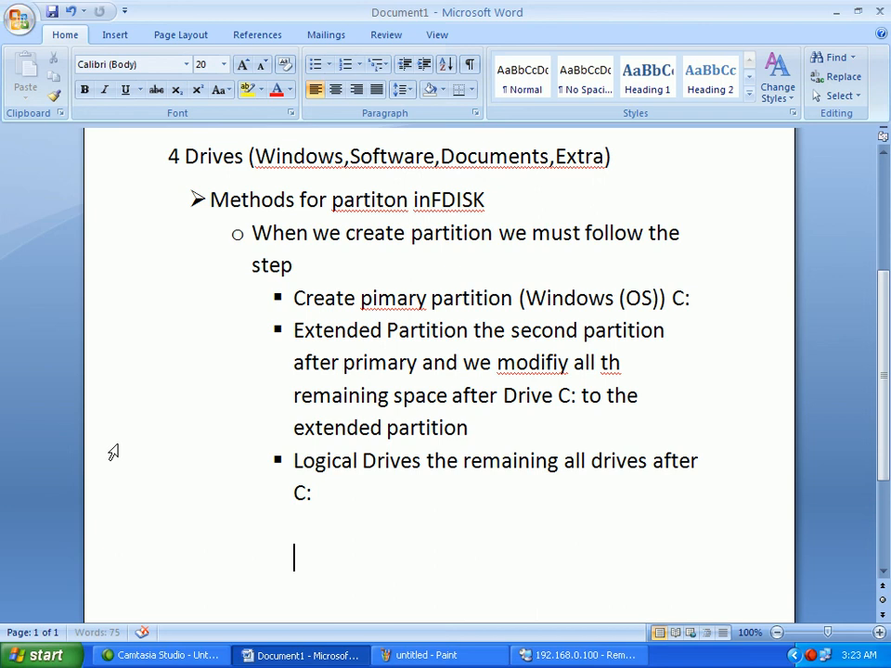